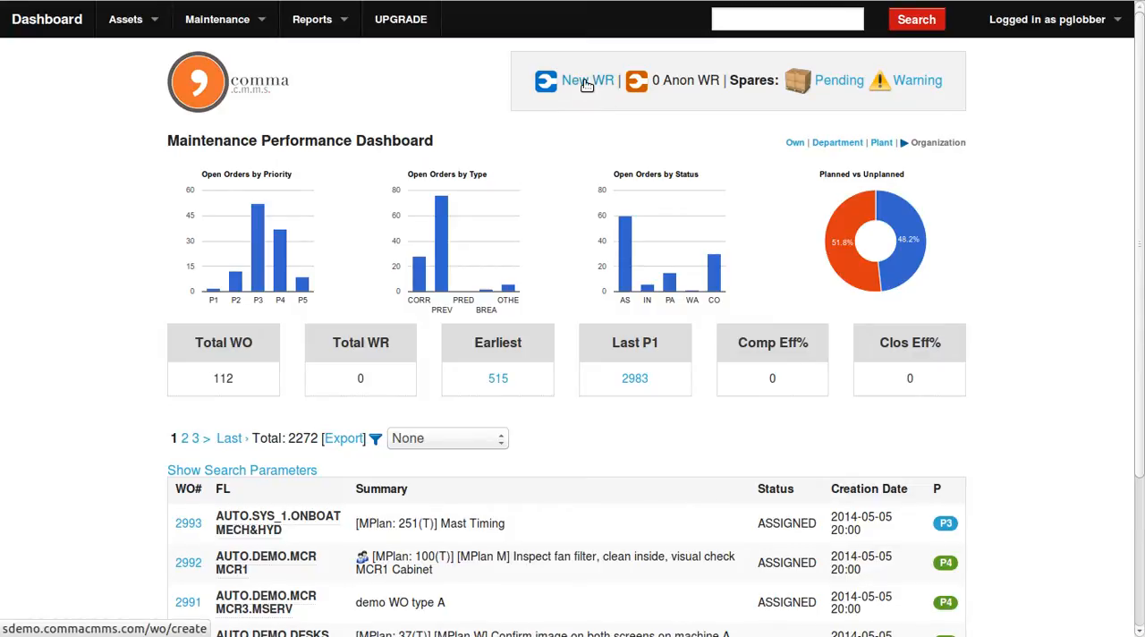
View the work request creation form available to a logged-in account and return to the dashboard.
{"action": "left_click", "coordinate": [587, 84]}
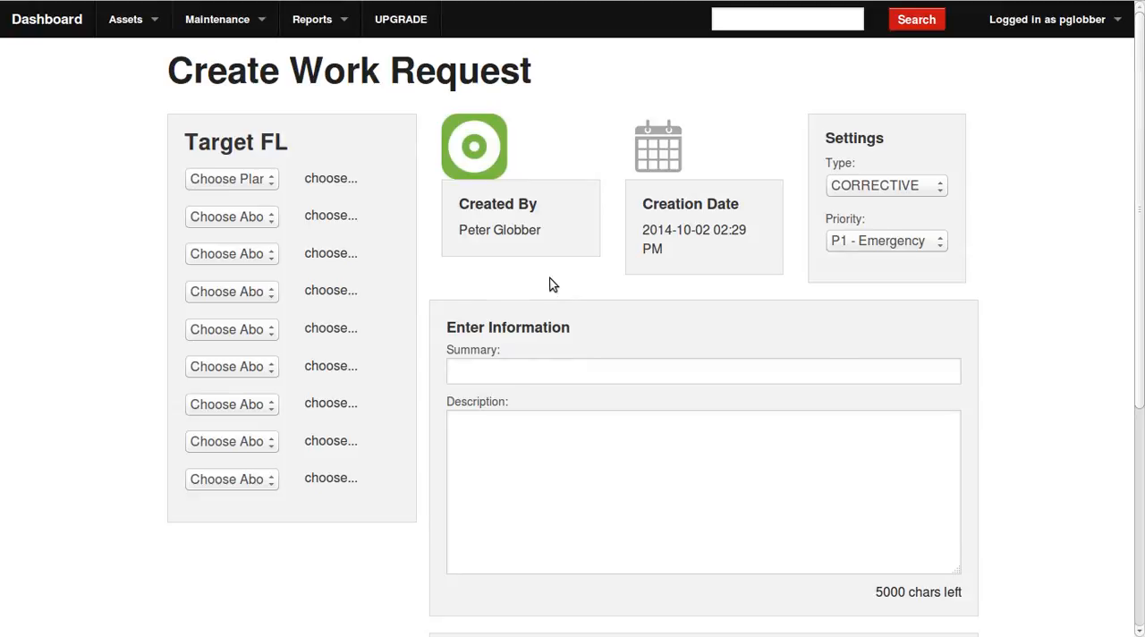
{"action": "left_click", "coordinate": [156, 81]}
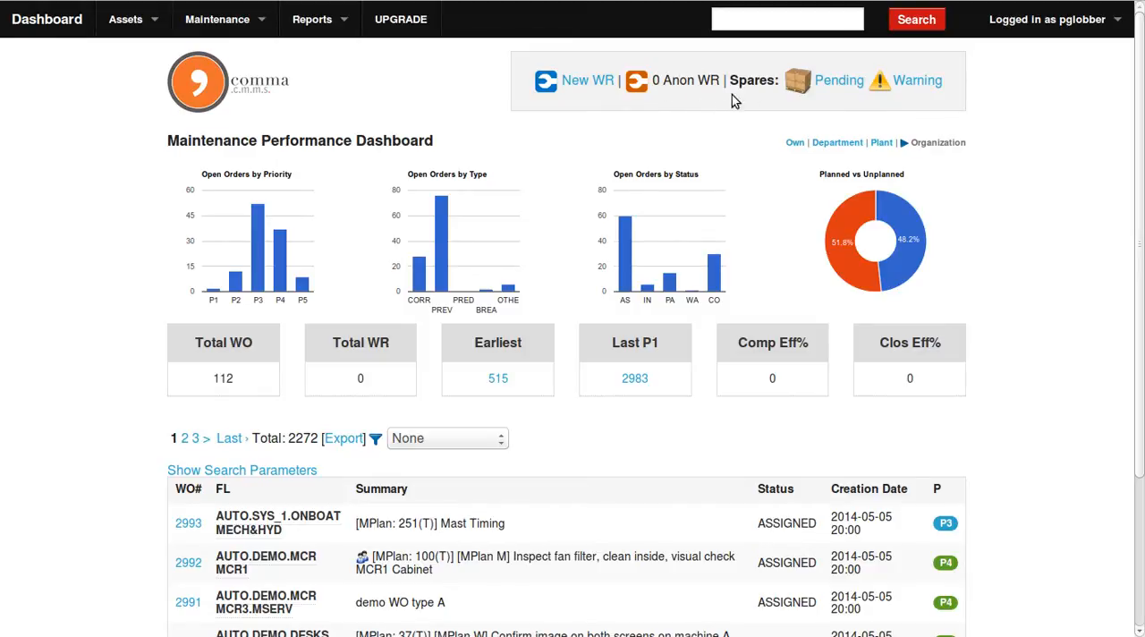
Log out of the account and open the anonymous work request form from the login page.
{"action": "left_click", "coordinate": [1040, 27]}
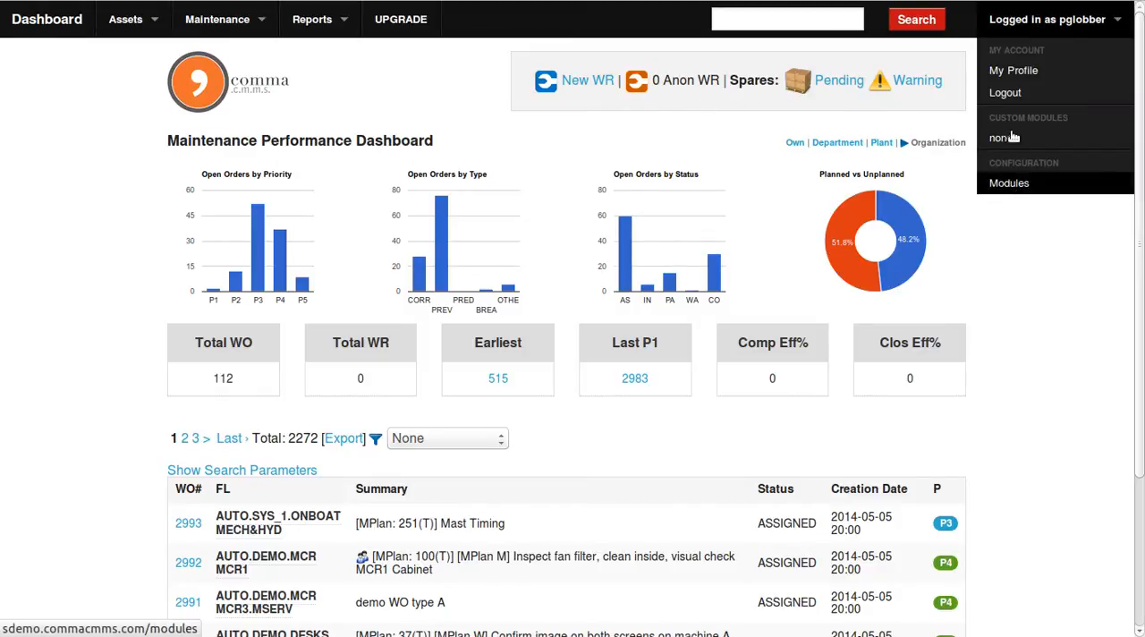
{"action": "left_click", "coordinate": [1006, 93]}
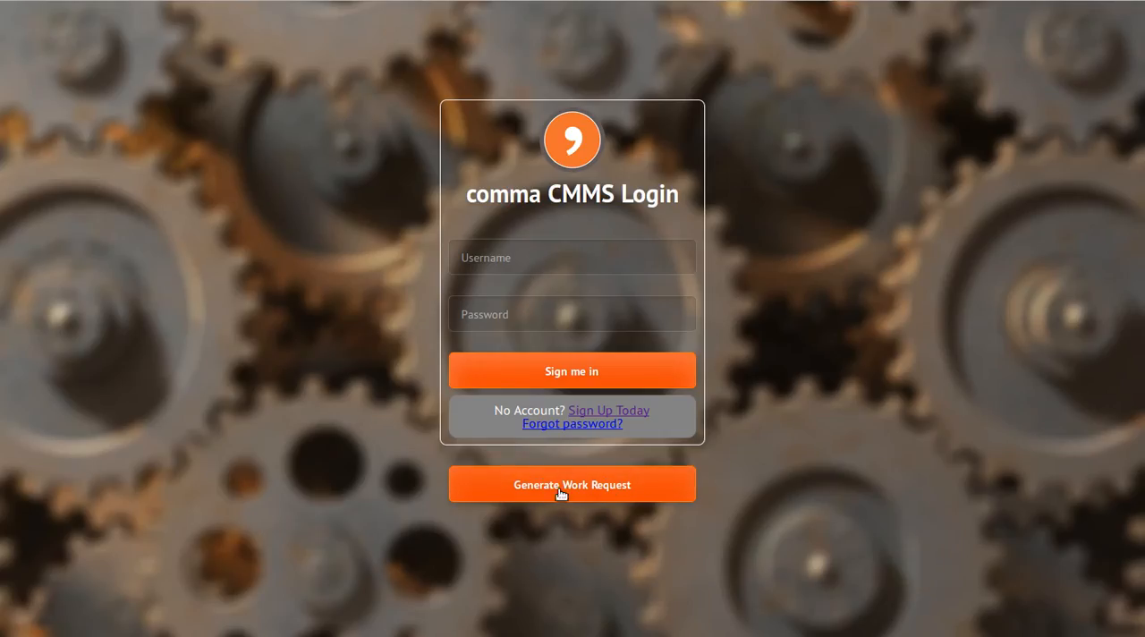
{"action": "left_click", "coordinate": [574, 488]}
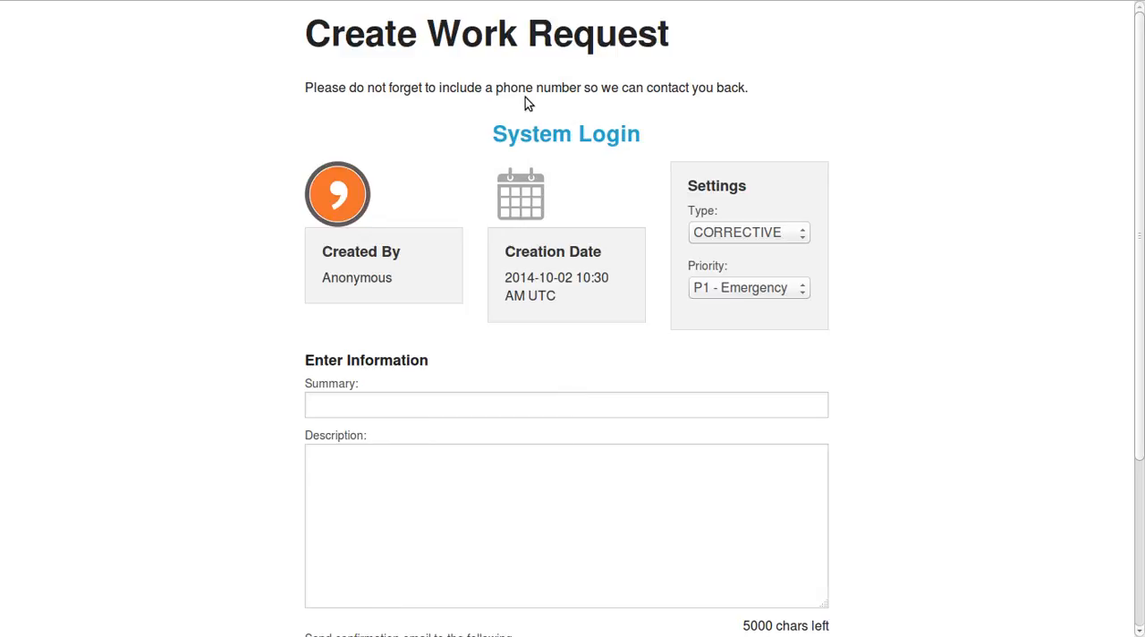
Highlight the note about including a phone number and look over the anonymous request form.
{"action": "left_click_drag", "start_coordinate": [302, 88], "coordinate": [763, 88]}
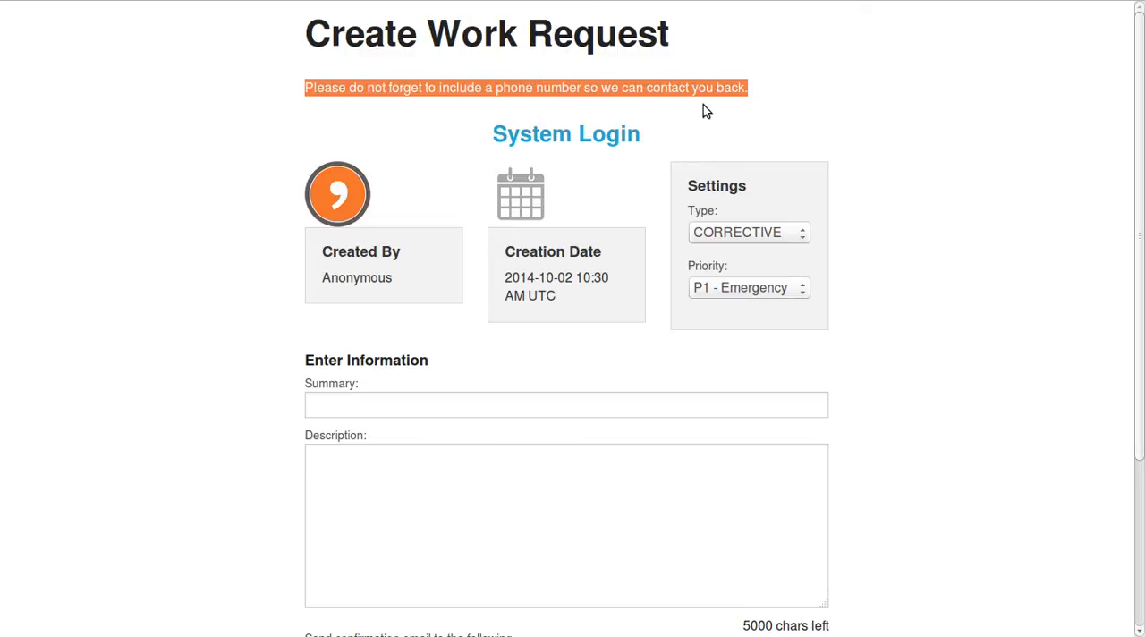
{"action": "triple_click", "coordinate": [634, 88]}
{"action": "left_click_drag", "start_coordinate": [723, 87], "coordinate": [311, 90]}
{"action": "scroll", "coordinate": [358, 378], "scroll_direction": "down", "scroll_amount": 3}
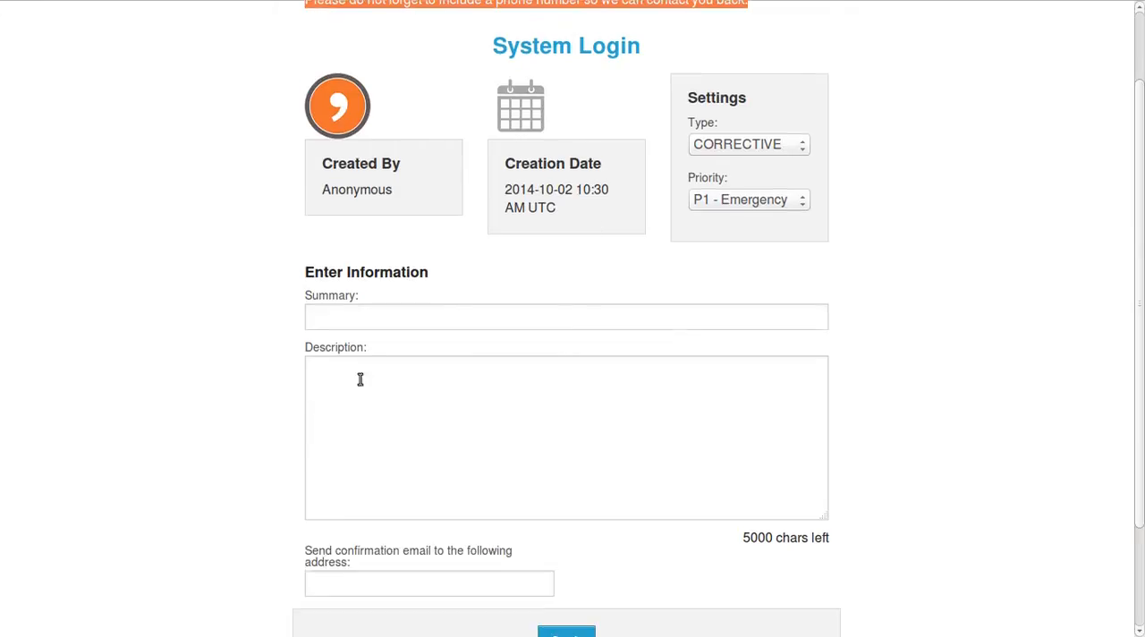
Set the anonymous work request's type to BREAKDOWN and its priority to P2 - High.
{"action": "left_click", "coordinate": [327, 190]}
{"action": "scroll", "coordinate": [891, 236], "scroll_direction": "up", "scroll_amount": 1}
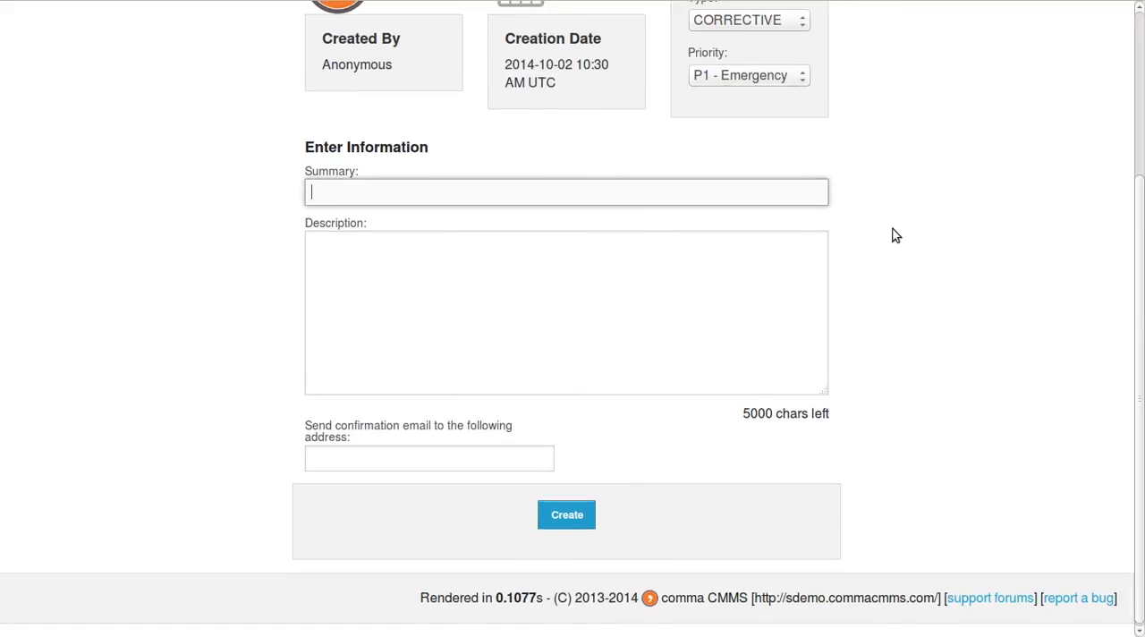
{"action": "left_click", "coordinate": [776, 114]}
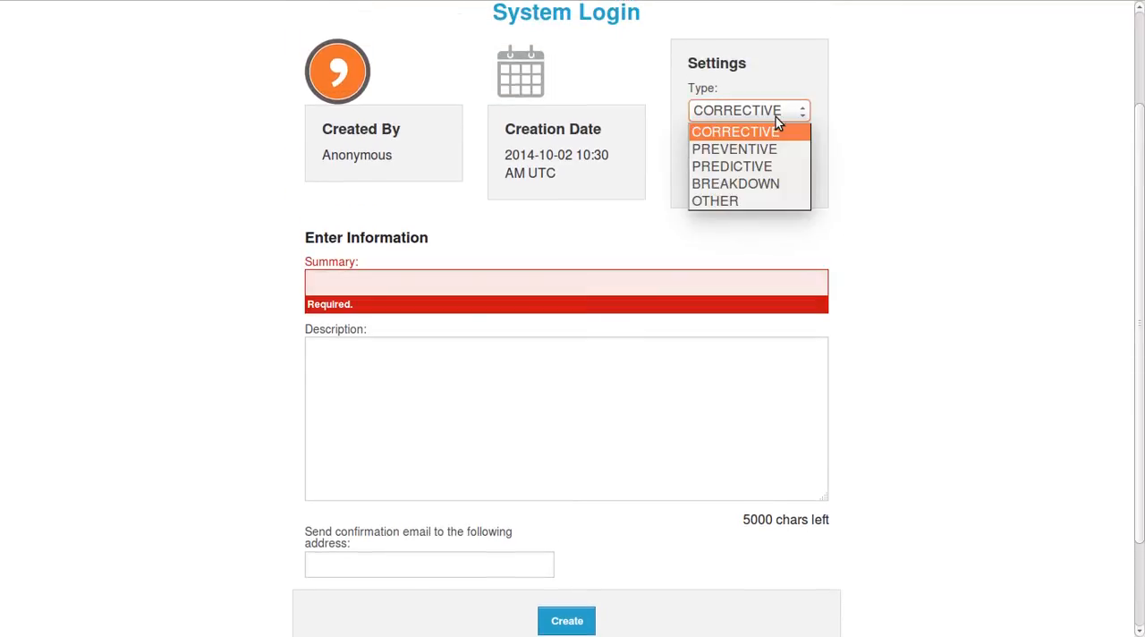
{"action": "left_click", "coordinate": [752, 183]}
{"action": "left_click", "coordinate": [751, 167]}
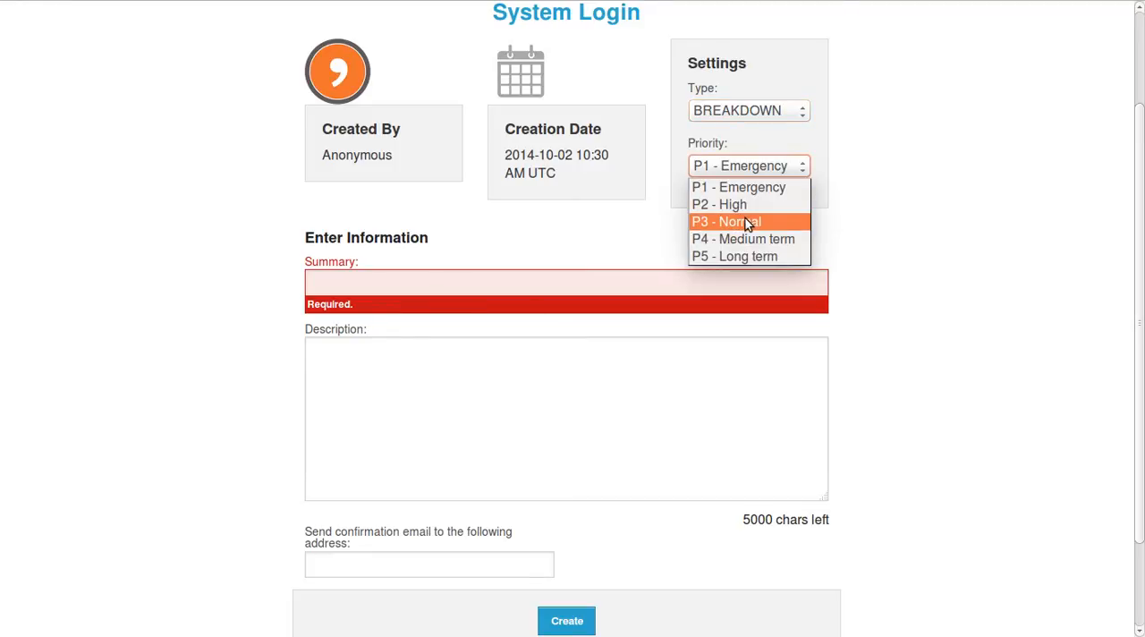
{"action": "left_click", "coordinate": [744, 205]}
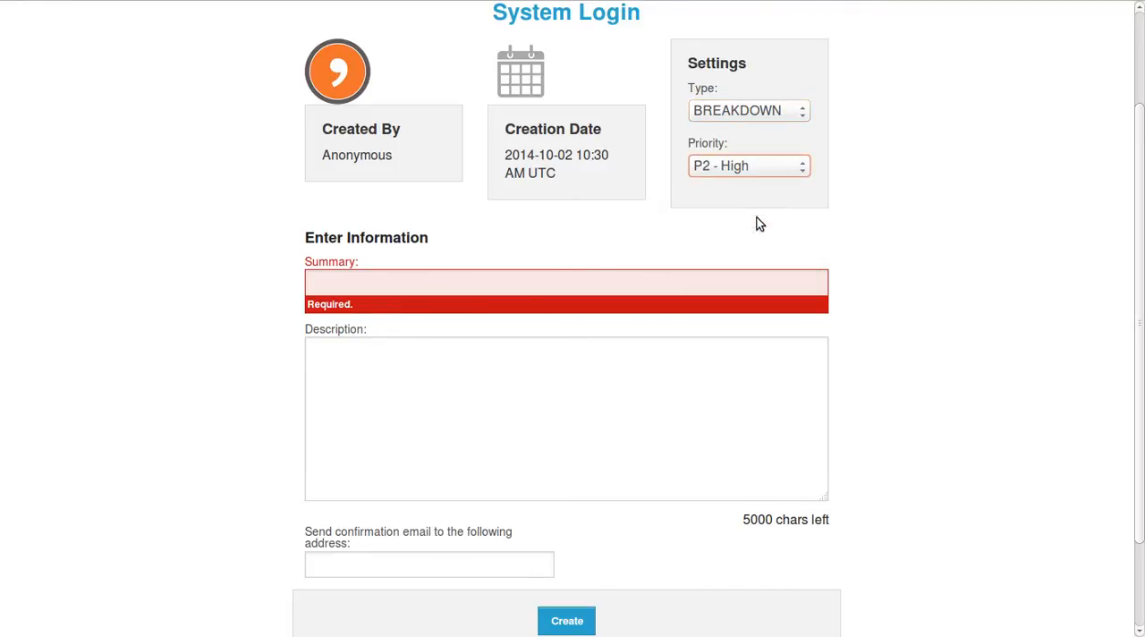
Enter "No light on the stairs to the second floor" as the work request's summary.
{"action": "left_click", "coordinate": [503, 280]}
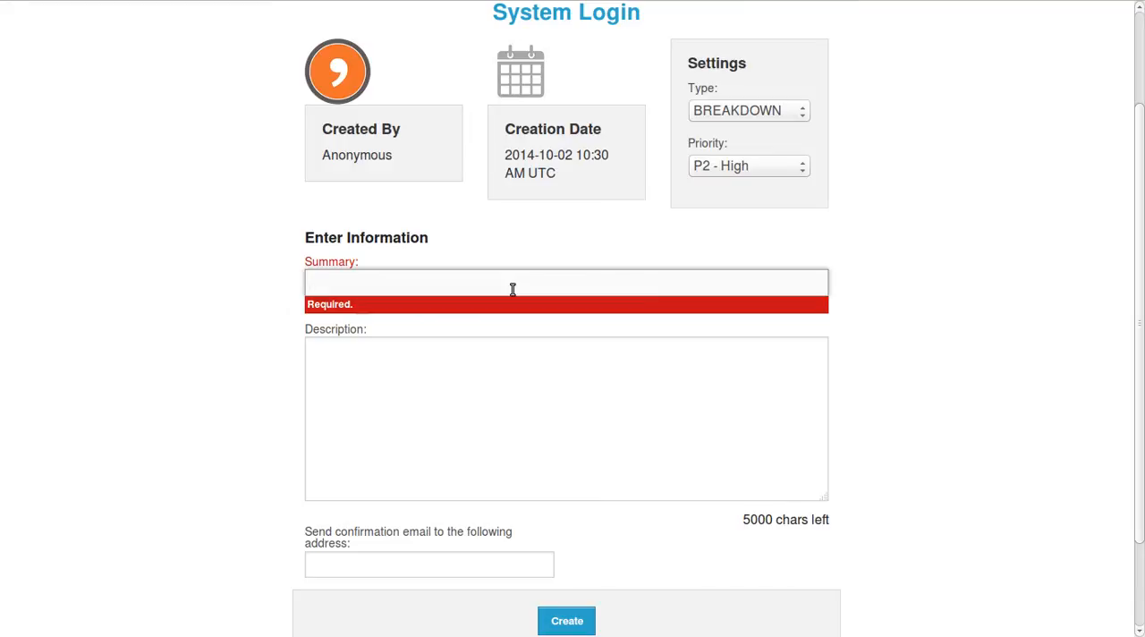
{"action": "type", "text": "No light on the stairs to"}
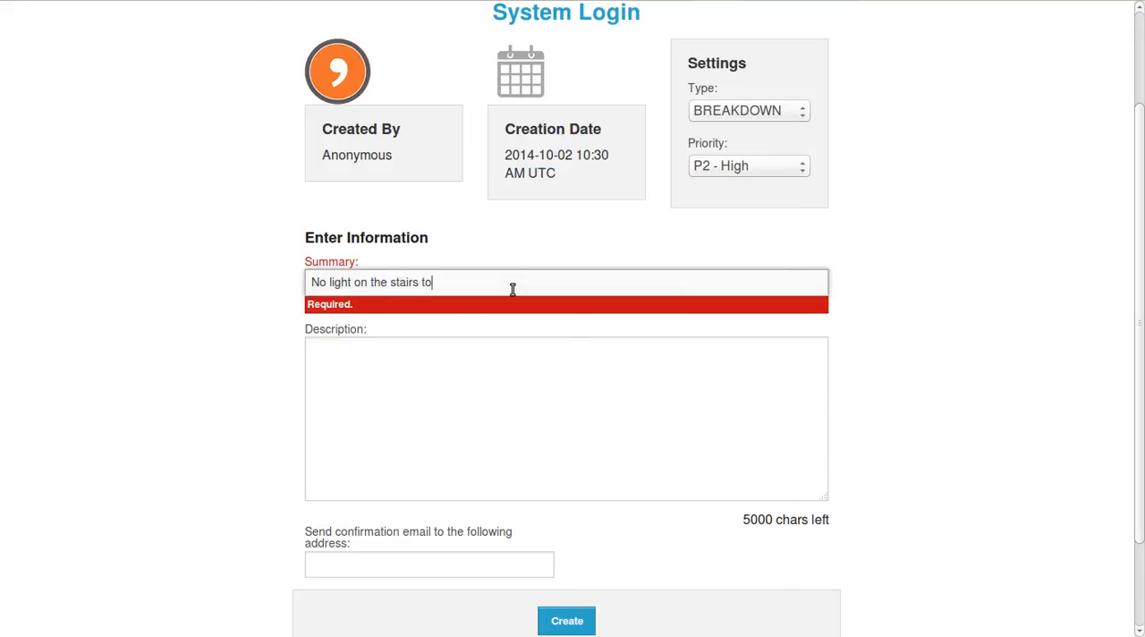
{"action": "type", "text": " the second floor"}
Copy the summary text into the work request's description.
{"action": "left_click", "coordinate": [422, 372]}
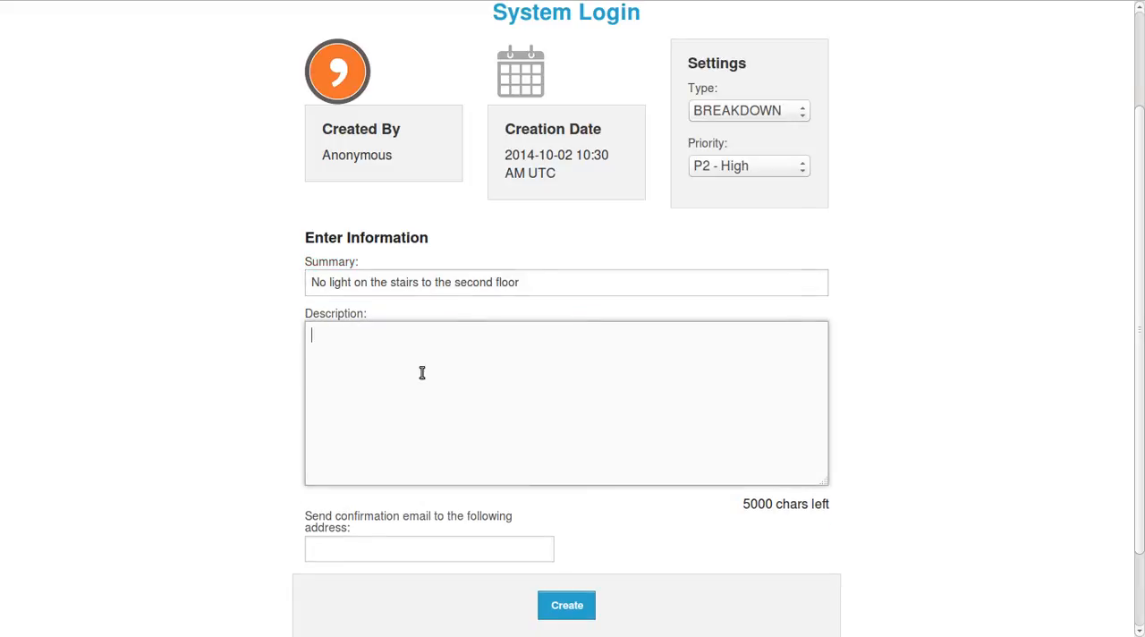
{"action": "triple_click", "coordinate": [328, 284]}
{"action": "key", "text": "ctrl+c"}
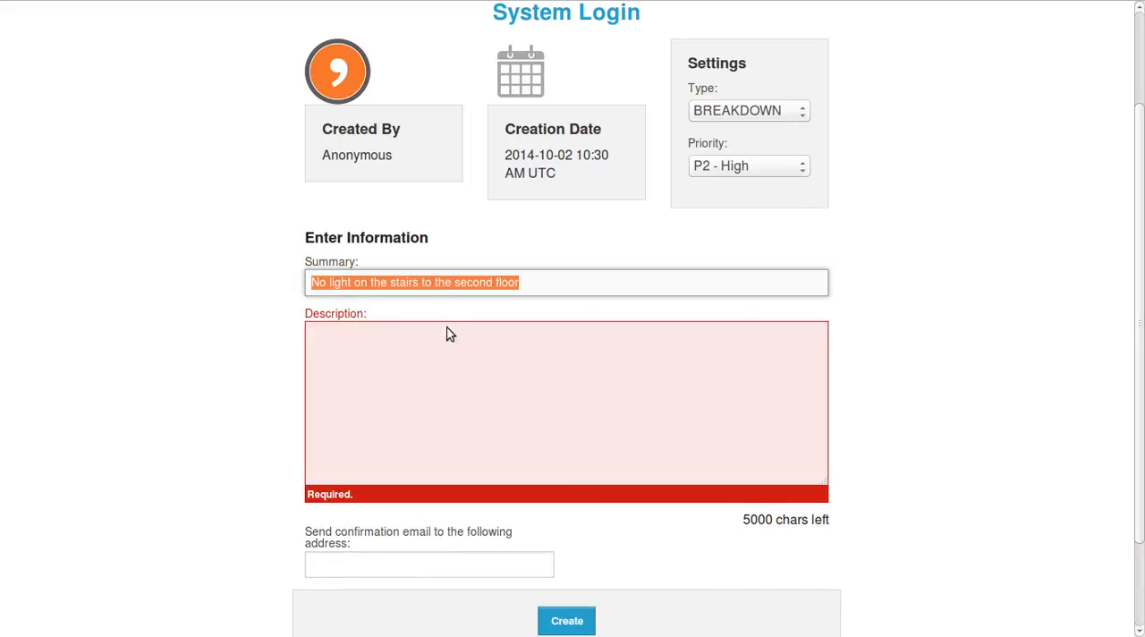
{"action": "left_click", "coordinate": [450, 334]}
{"action": "key", "text": "ctrl+v"}
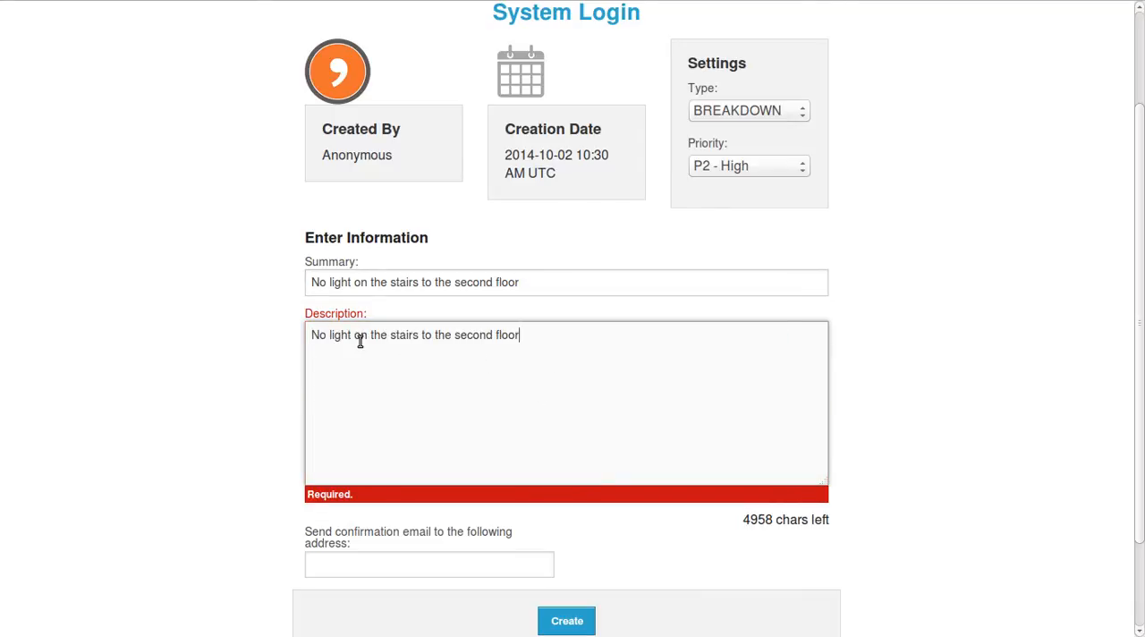
Append ". please fix it." and the requester's name and phone number to the description, and create the work request.
{"action": "type", "text": ". ple"}
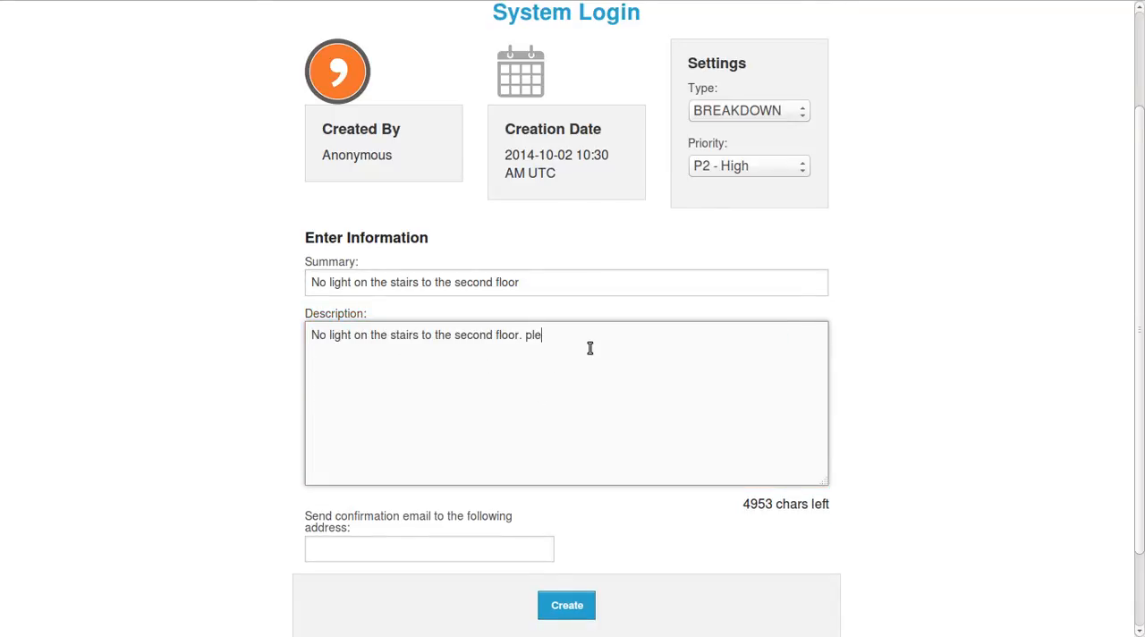
{"action": "type", "text": "ase fix it. name"}
{"action": "key", "text": "BackSpace"}
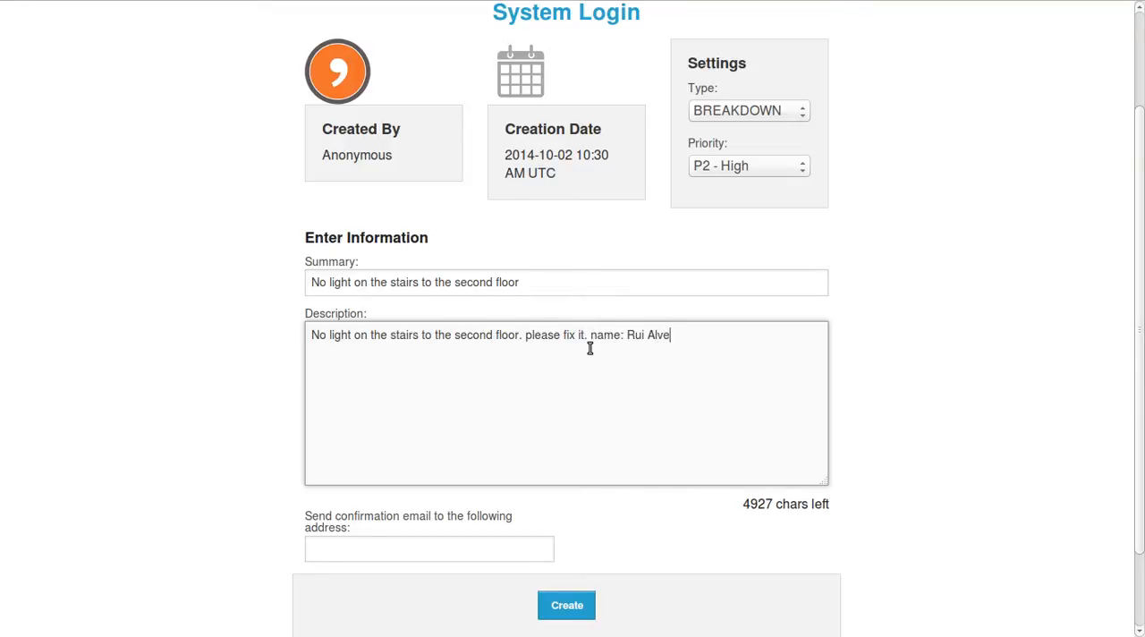
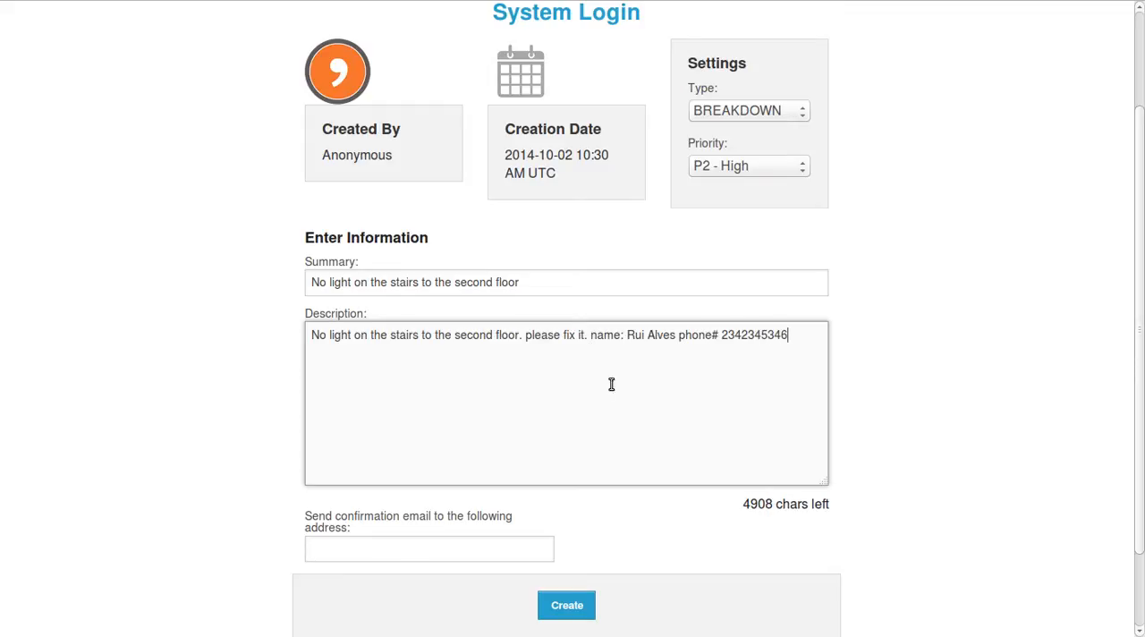
{"action": "scroll", "coordinate": [417, 420], "scroll_direction": "down", "scroll_amount": 2}
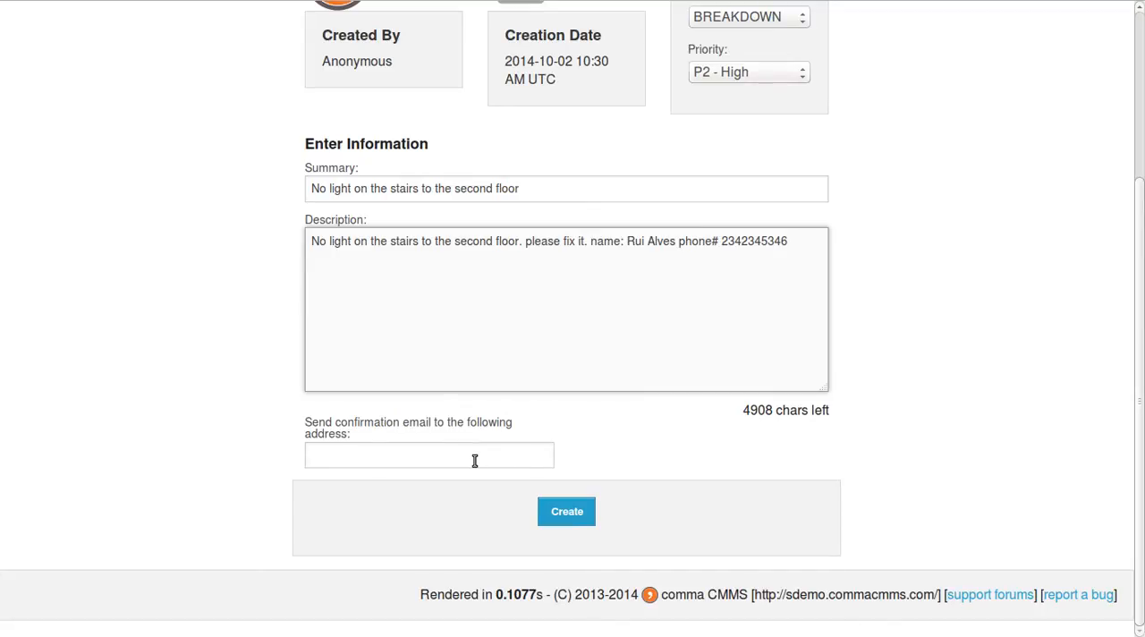
{"action": "left_click", "coordinate": [583, 518]}
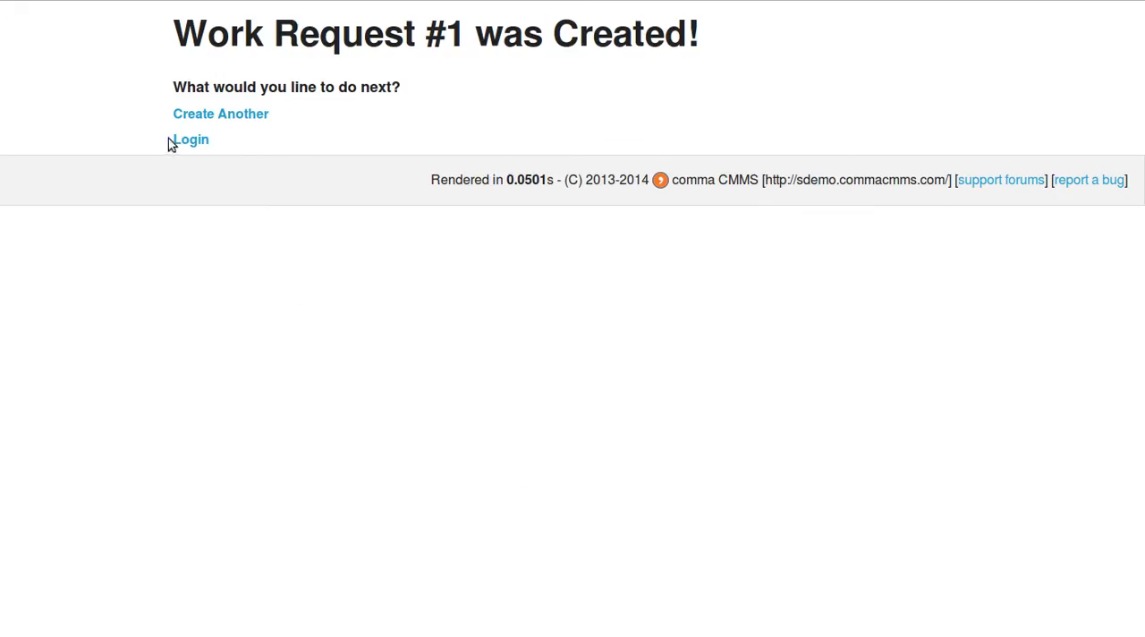
Log back in with the account username and password, and open the pending anonymous work requests.
{"action": "left_click", "coordinate": [175, 140]}
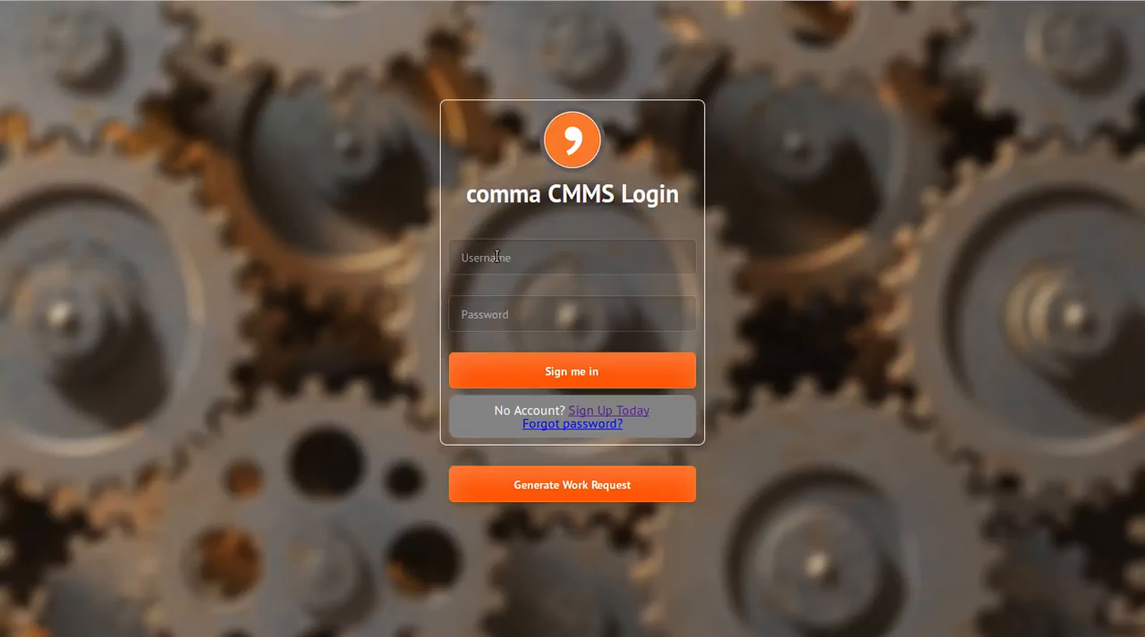
{"action": "left_click", "coordinate": [496, 256]}
{"action": "type", "text": "p"}
{"action": "left_click", "coordinate": [490, 300]}
{"action": "left_click", "coordinate": [463, 322]}
{"action": "type", "text": "demo"}
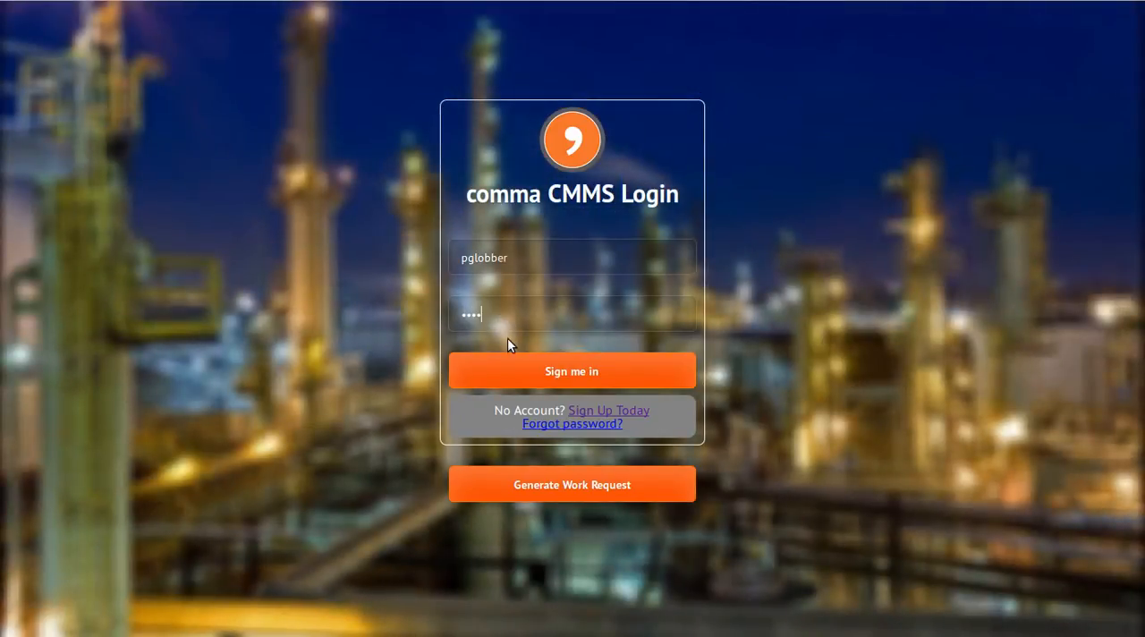
{"action": "left_click", "coordinate": [533, 369]}
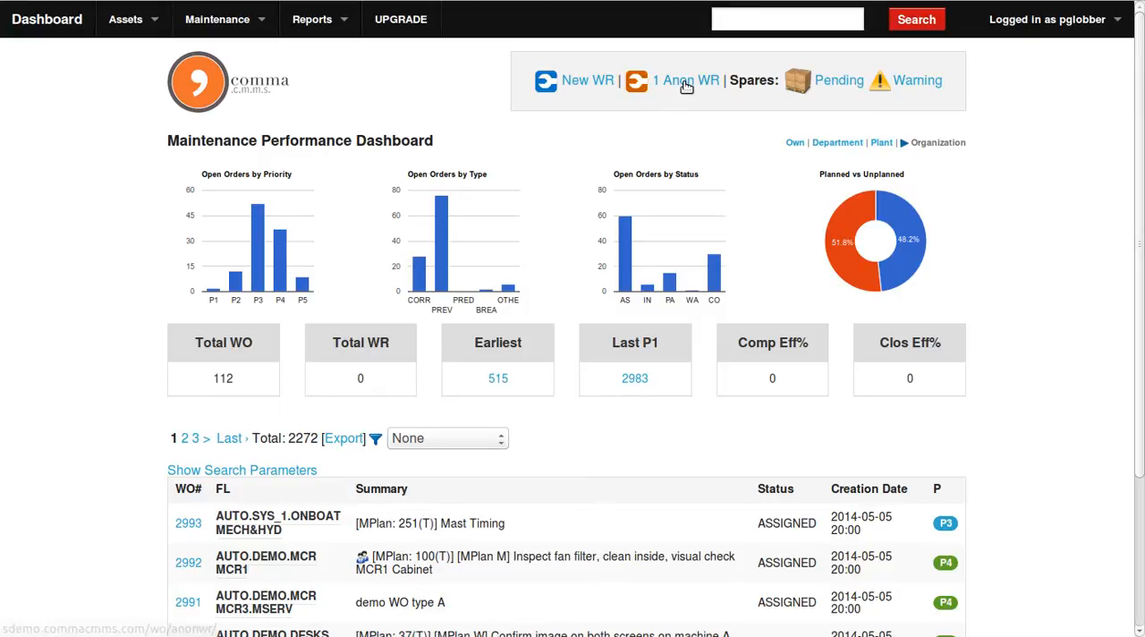
{"action": "left_click", "coordinate": [683, 86]}
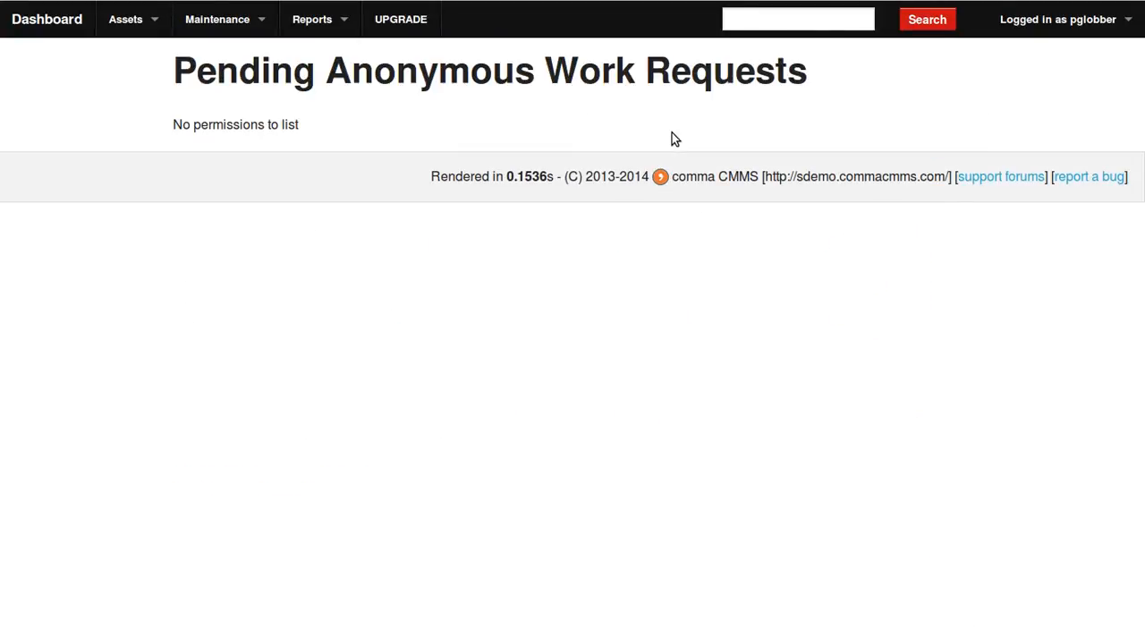
Open the permissions of the existing ORG_ADMIN user group from the modules configuration.
{"action": "left_click", "coordinate": [1099, 22]}
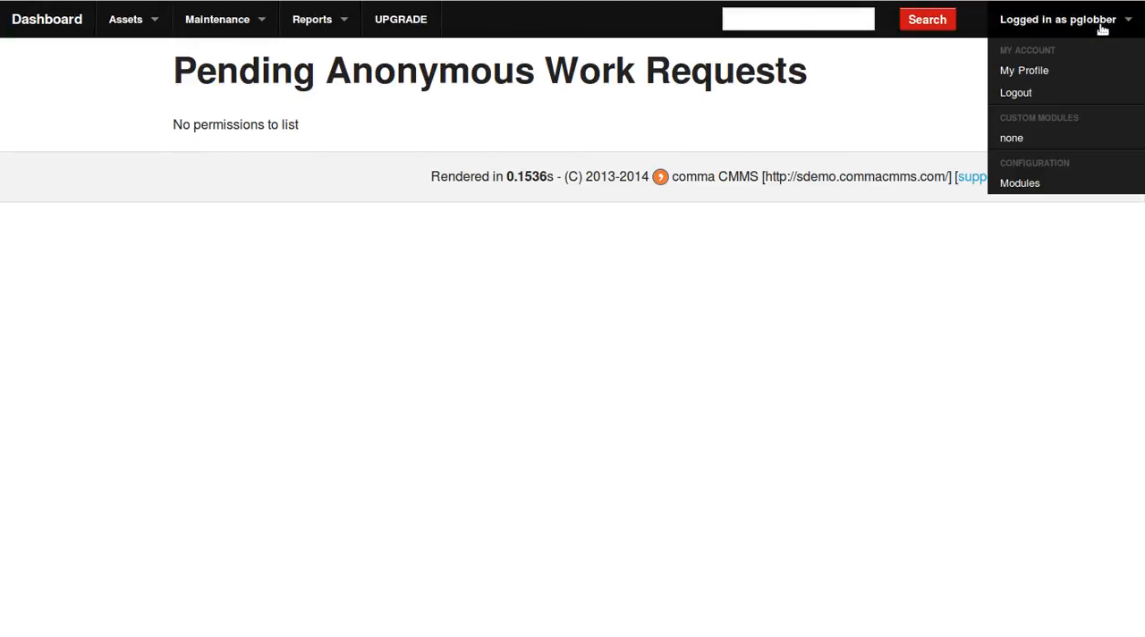
{"action": "left_click", "coordinate": [1040, 186]}
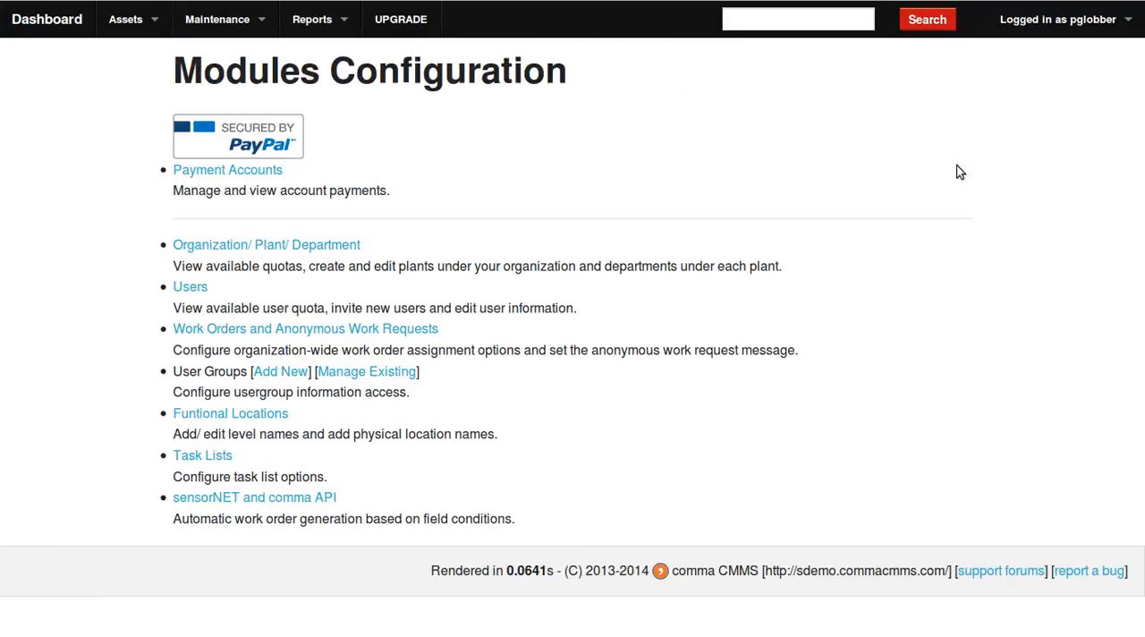
{"action": "left_click", "coordinate": [1078, 21]}
{"action": "left_click", "coordinate": [376, 379]}
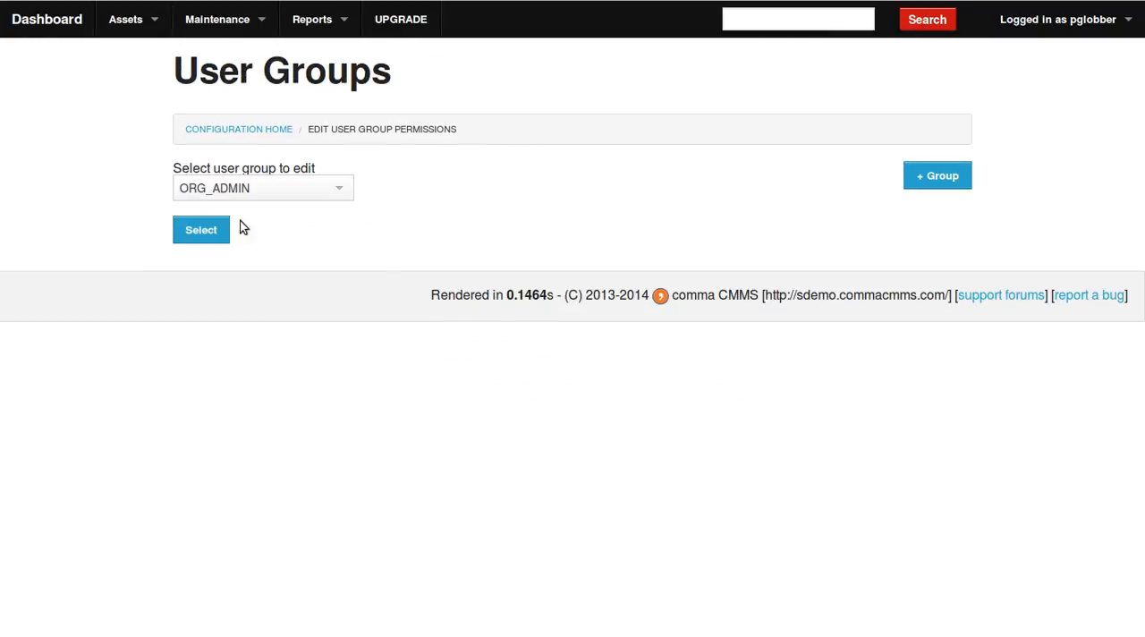
{"action": "left_click", "coordinate": [202, 229]}
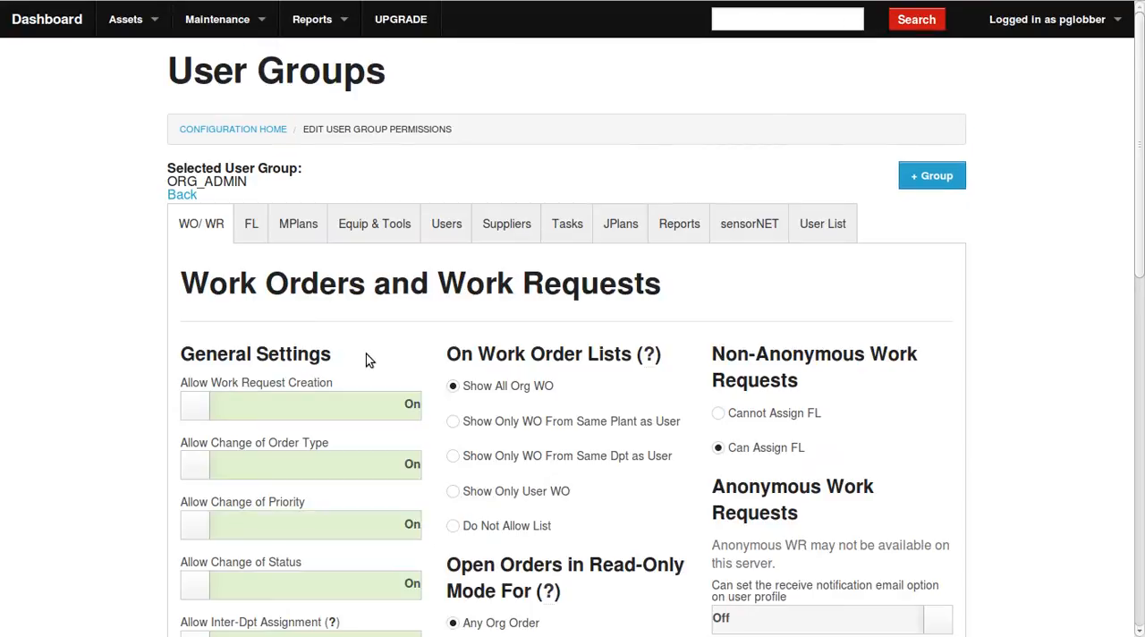
Turn on ORG_ADMIN's anonymous work request permissions for the notification email option, seeing the list, and edit/assign/delete, and save them.
{"action": "scroll", "coordinate": [365, 357], "scroll_direction": "down", "scroll_amount": 3}
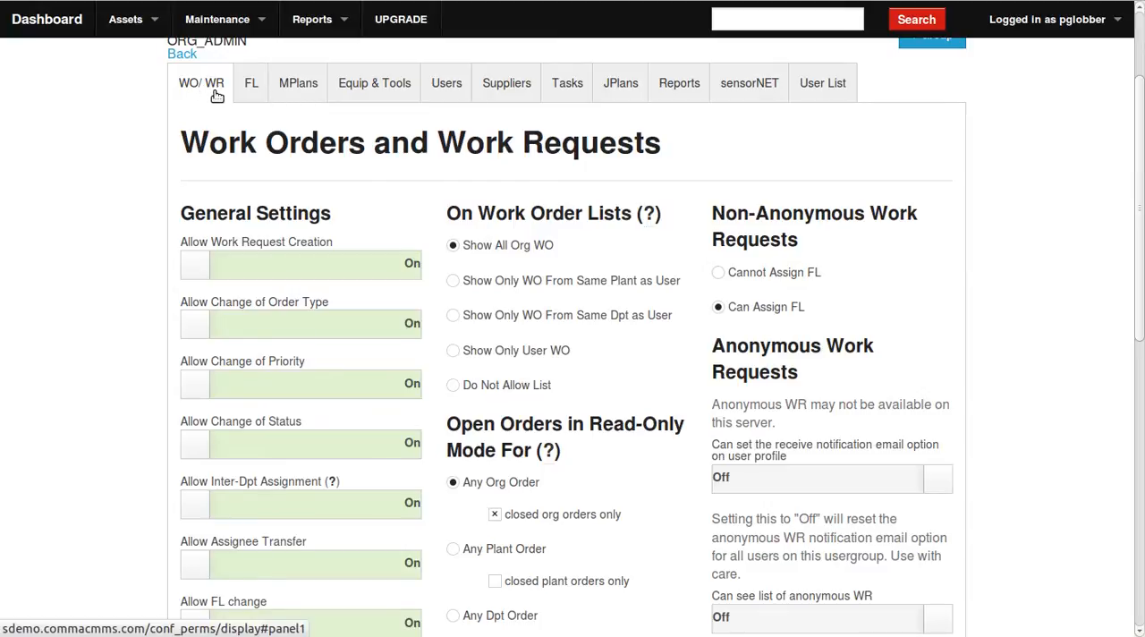
{"action": "scroll", "coordinate": [965, 280], "scroll_direction": "down", "scroll_amount": 5}
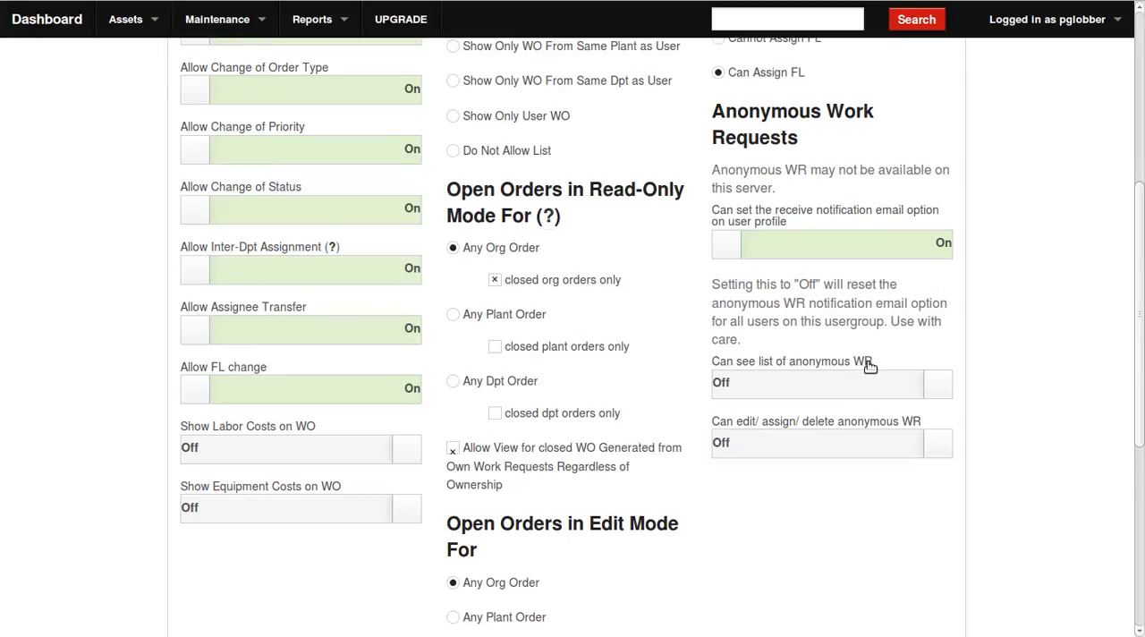
{"action": "left_click", "coordinate": [865, 394]}
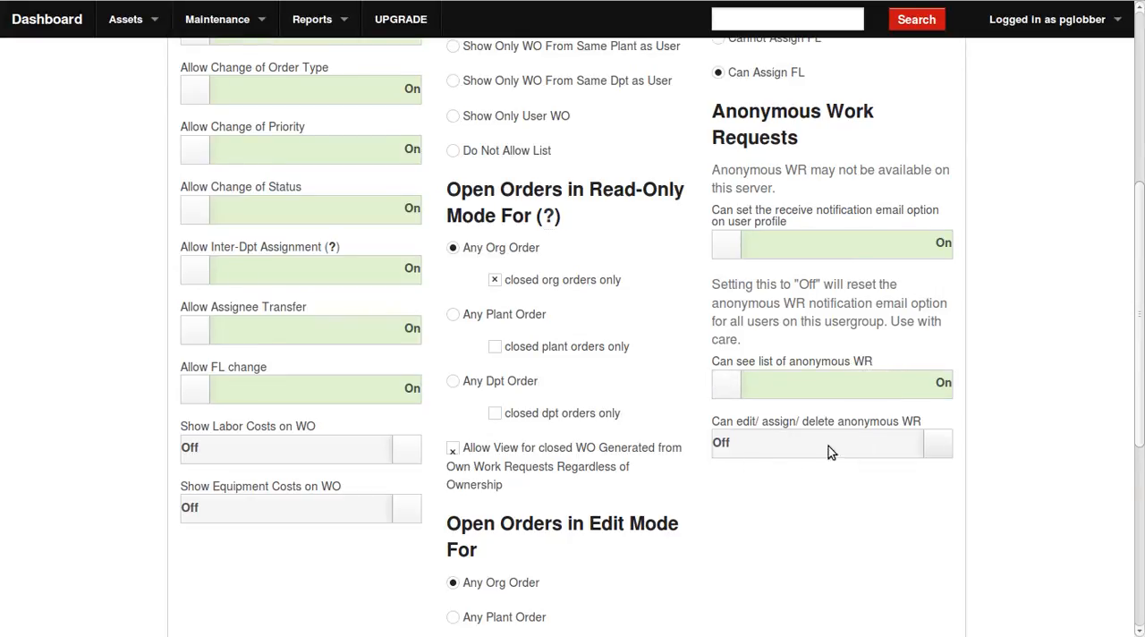
{"action": "left_click", "coordinate": [766, 452]}
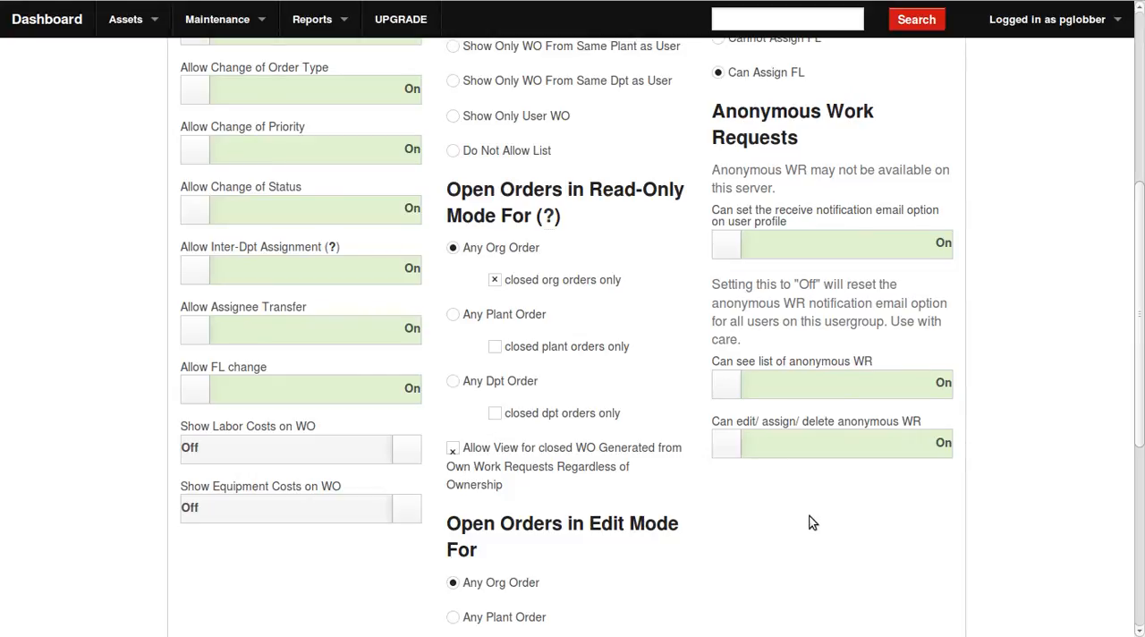
{"action": "scroll", "coordinate": [783, 481], "scroll_direction": "down", "scroll_amount": 4}
{"action": "left_click", "coordinate": [582, 543]}
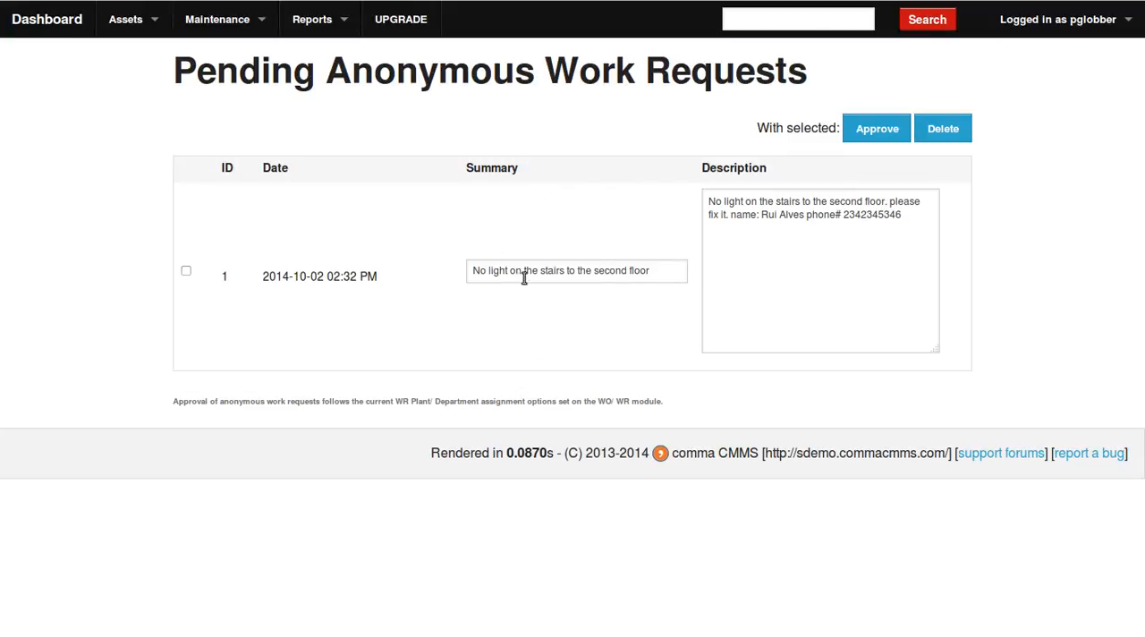
Prefix the pending anonymous request's summary with "Add information" and append "This is more information." as a new paragraph in its description.
{"action": "left_click", "coordinate": [472, 268]}
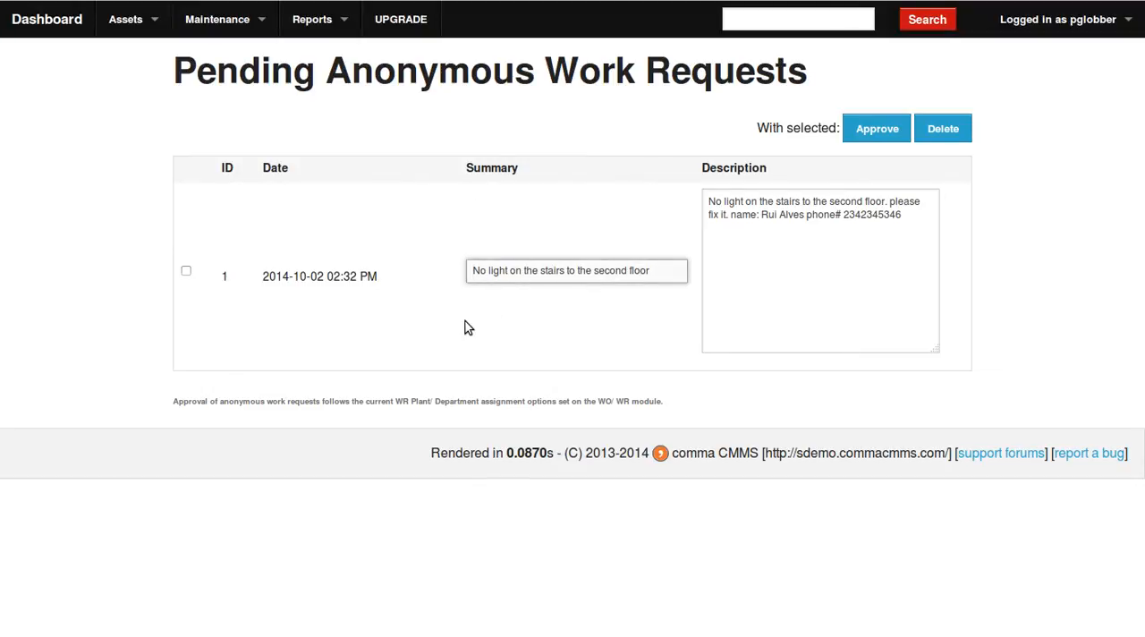
{"action": "type", "text": "Add information"}
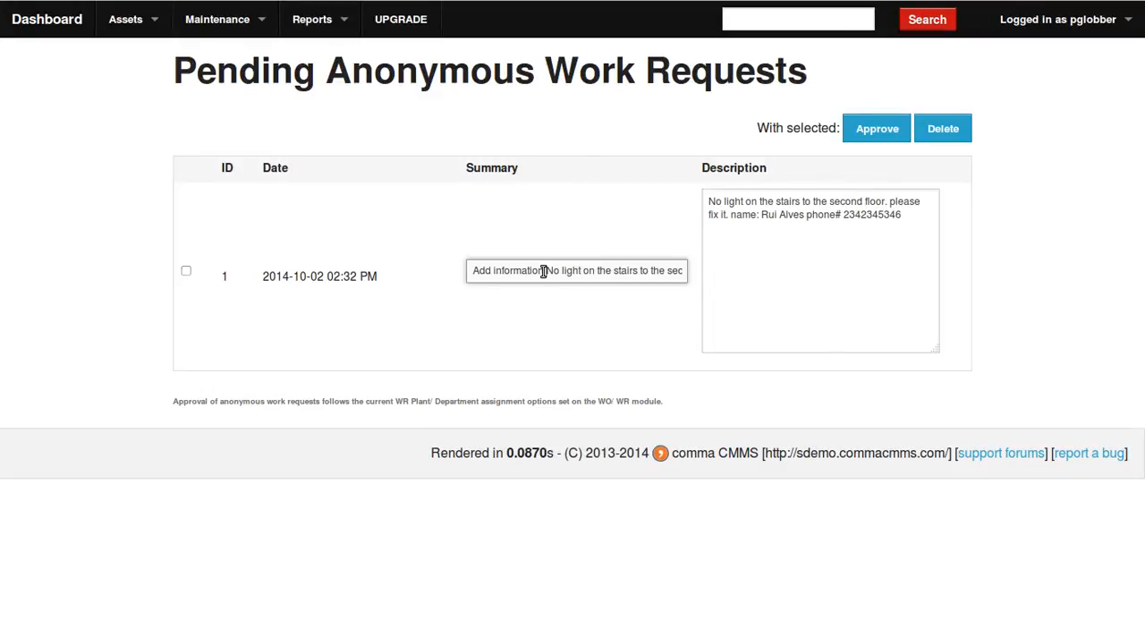
{"action": "left_click", "coordinate": [924, 226]}
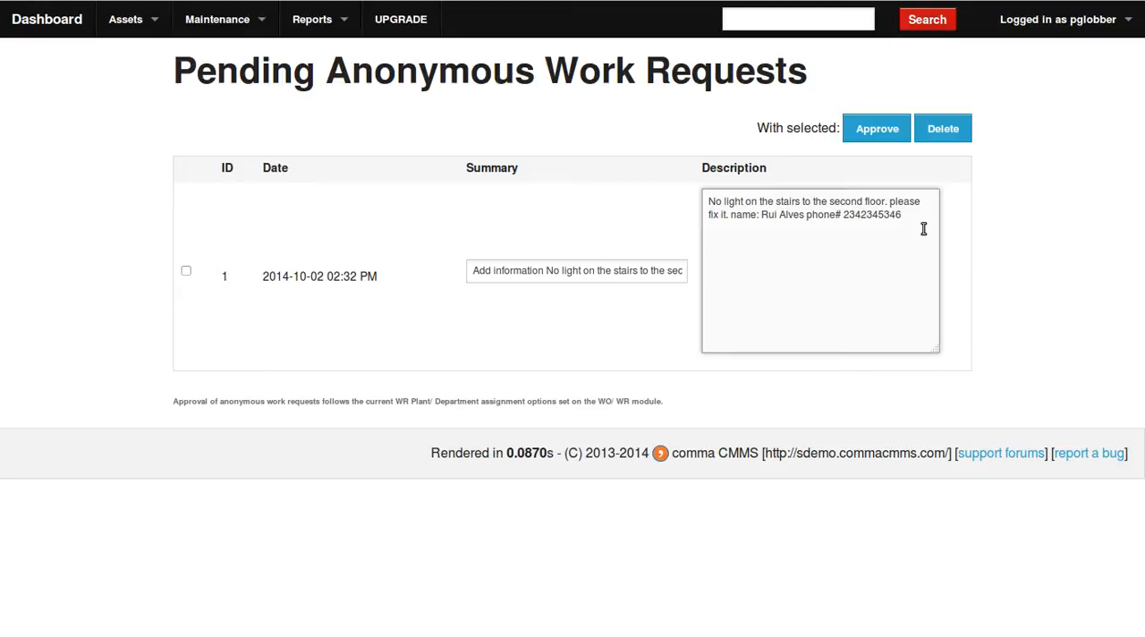
{"action": "type", "text": "This is more information."}
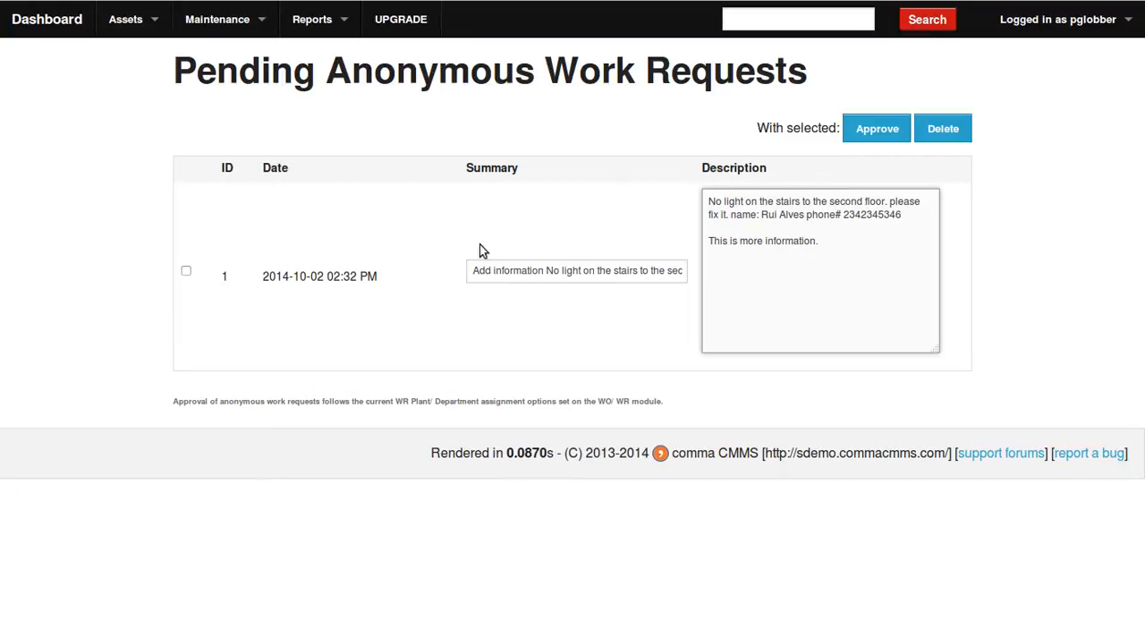
Approve the edited pending anonymous work request and confirm the approval.
{"action": "left_click", "coordinate": [186, 273]}
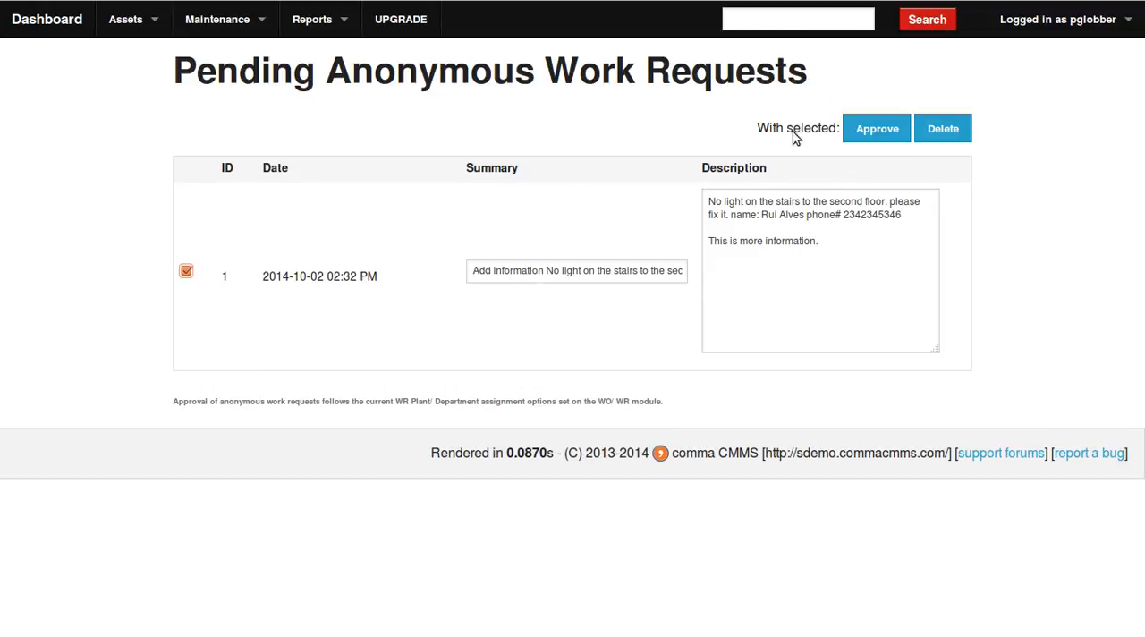
{"action": "left_click", "coordinate": [877, 137]}
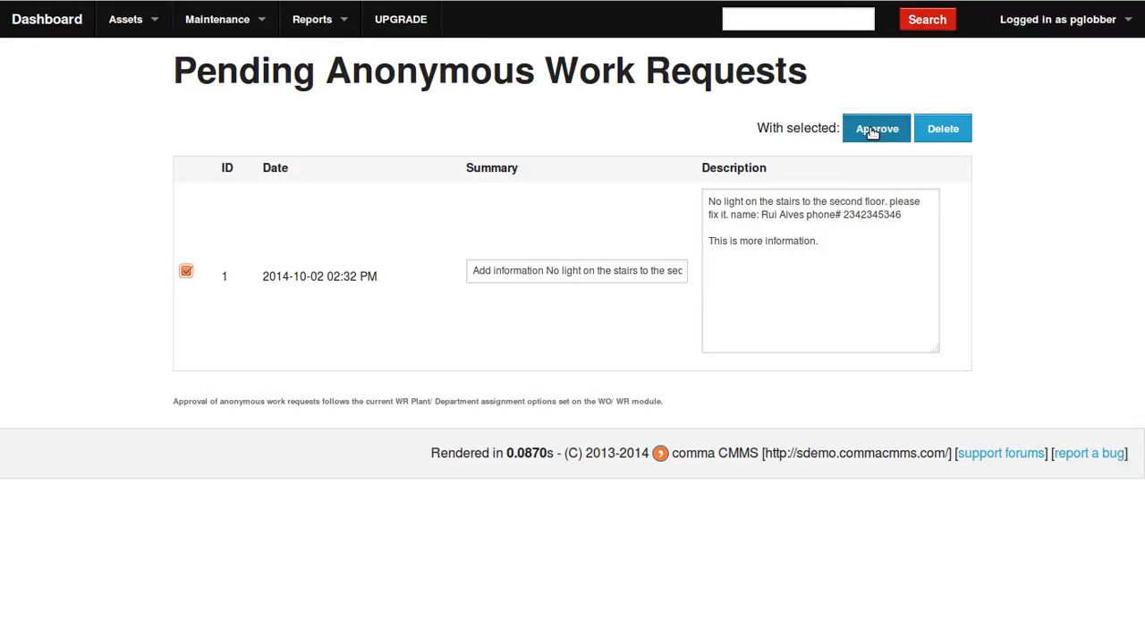
{"action": "left_click", "coordinate": [873, 130]}
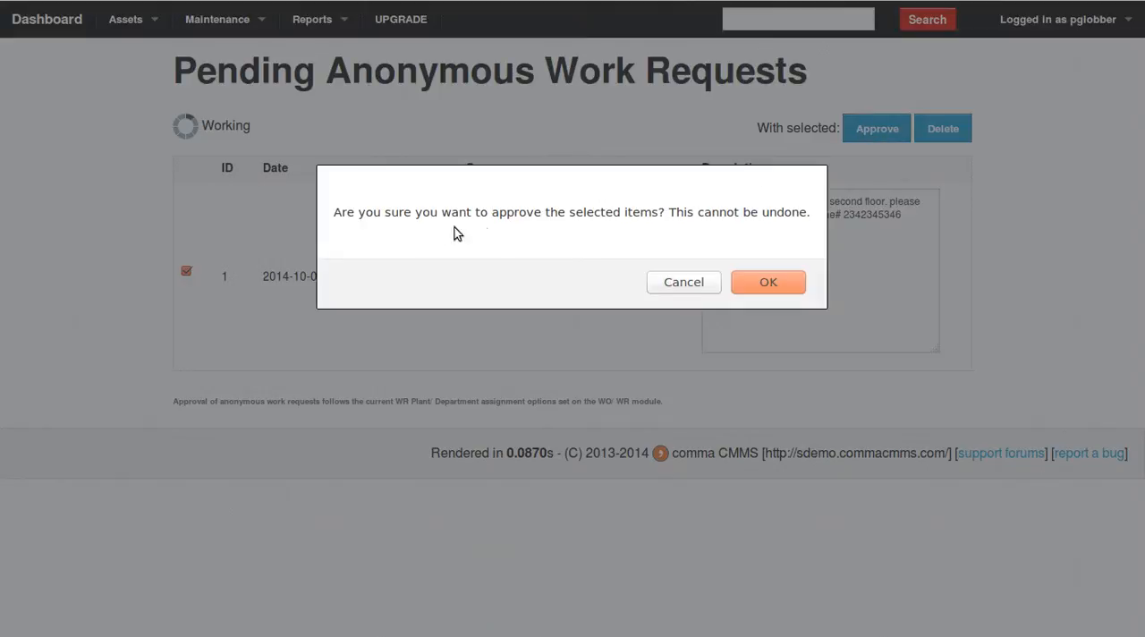
{"action": "left_click", "coordinate": [772, 294]}
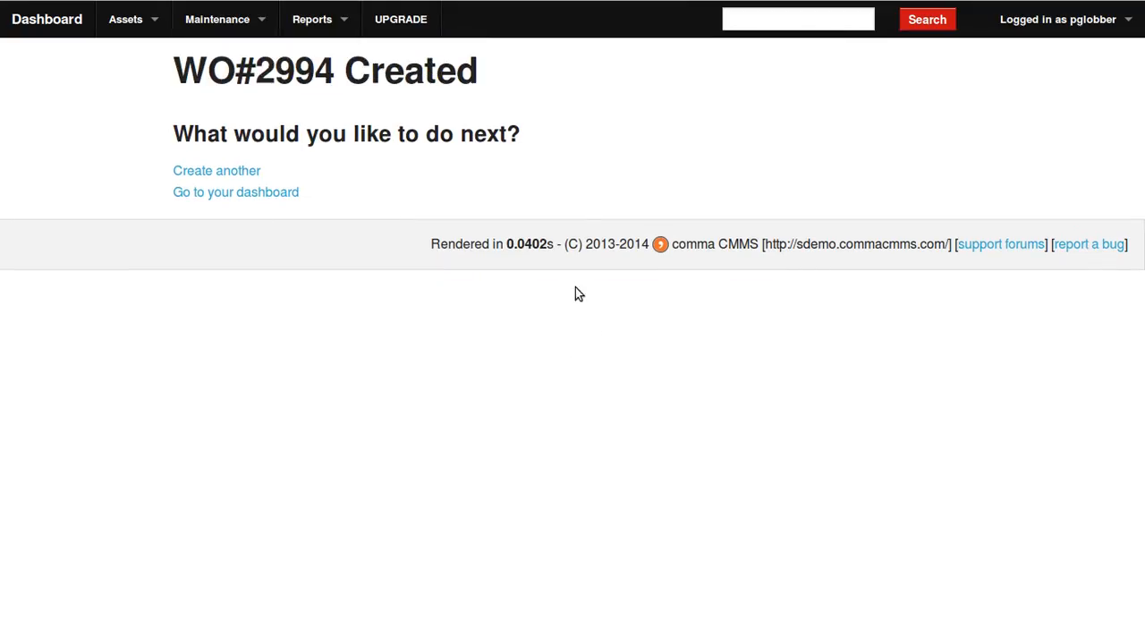
Examine the approved request's entry in the dashboard's work order list, including its summary, [ANON WR] prefix, status and creation date.
{"action": "left_click", "coordinate": [65, 31]}
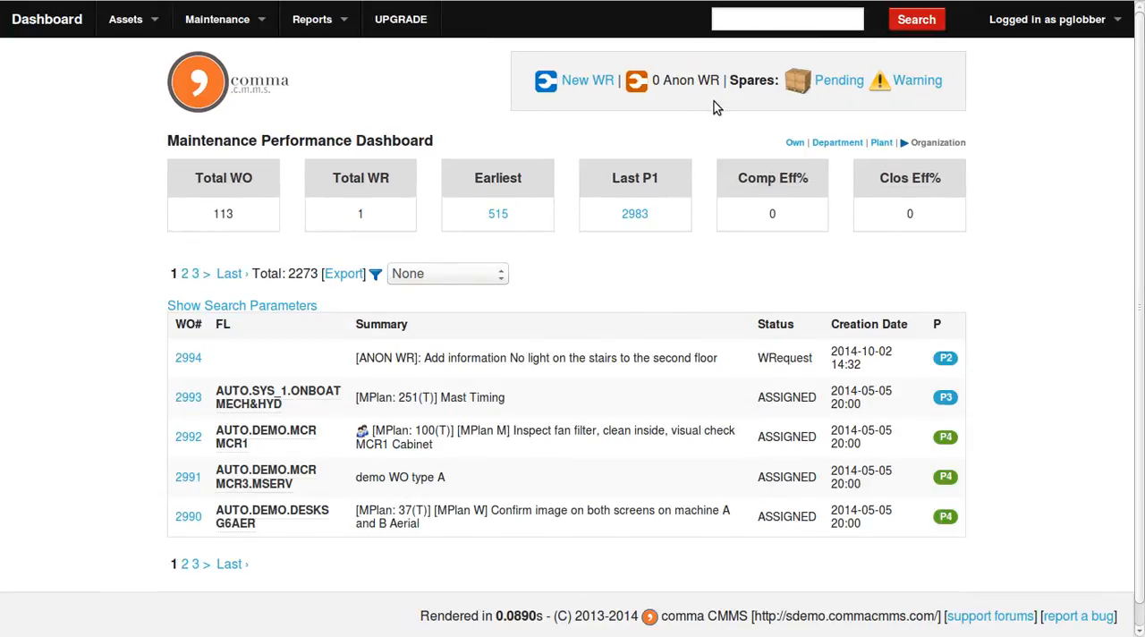
{"action": "scroll", "coordinate": [464, 449], "scroll_direction": "down", "scroll_amount": 1}
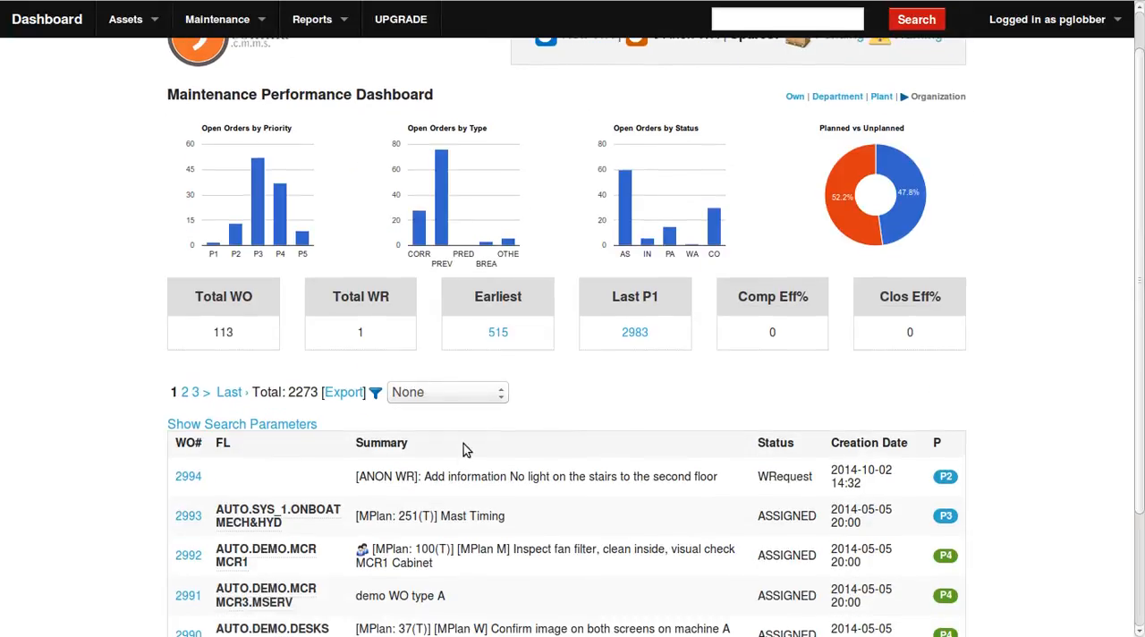
{"action": "left_click_drag", "start_coordinate": [426, 478], "coordinate": [433, 476]}
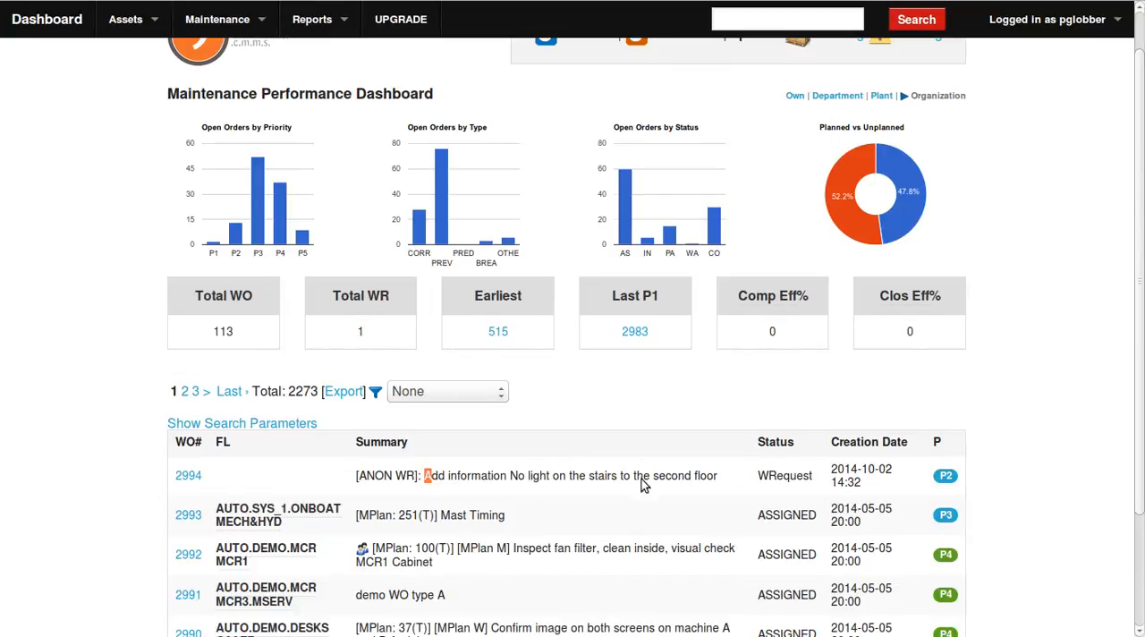
{"action": "left_click_drag", "start_coordinate": [641, 479], "coordinate": [718, 476]}
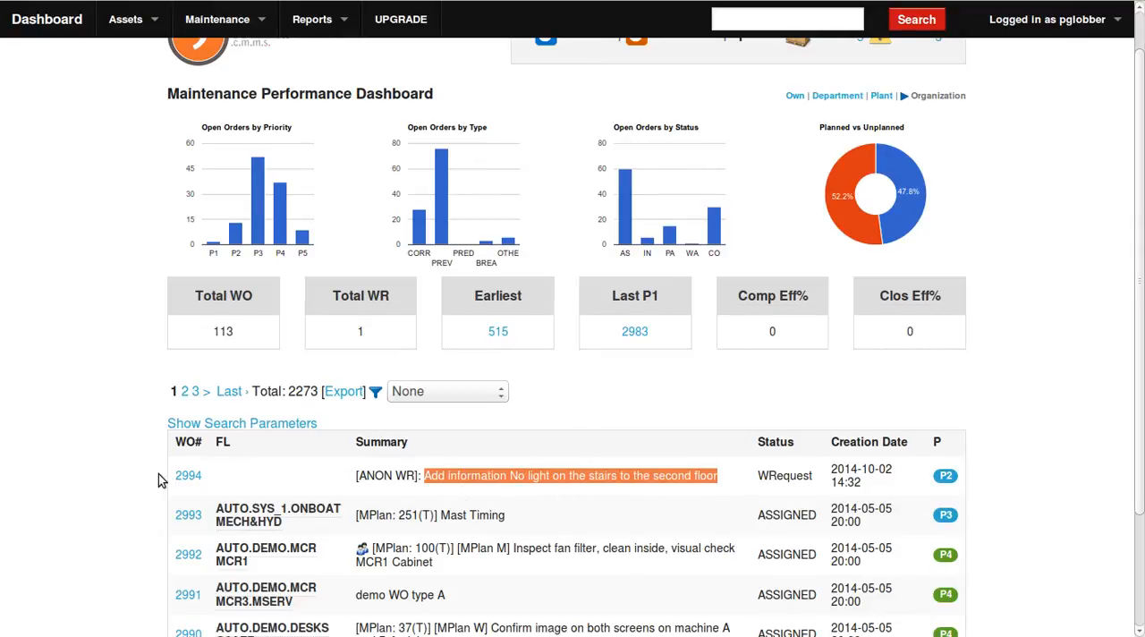
{"action": "left_click_drag", "start_coordinate": [821, 478], "coordinate": [883, 484]}
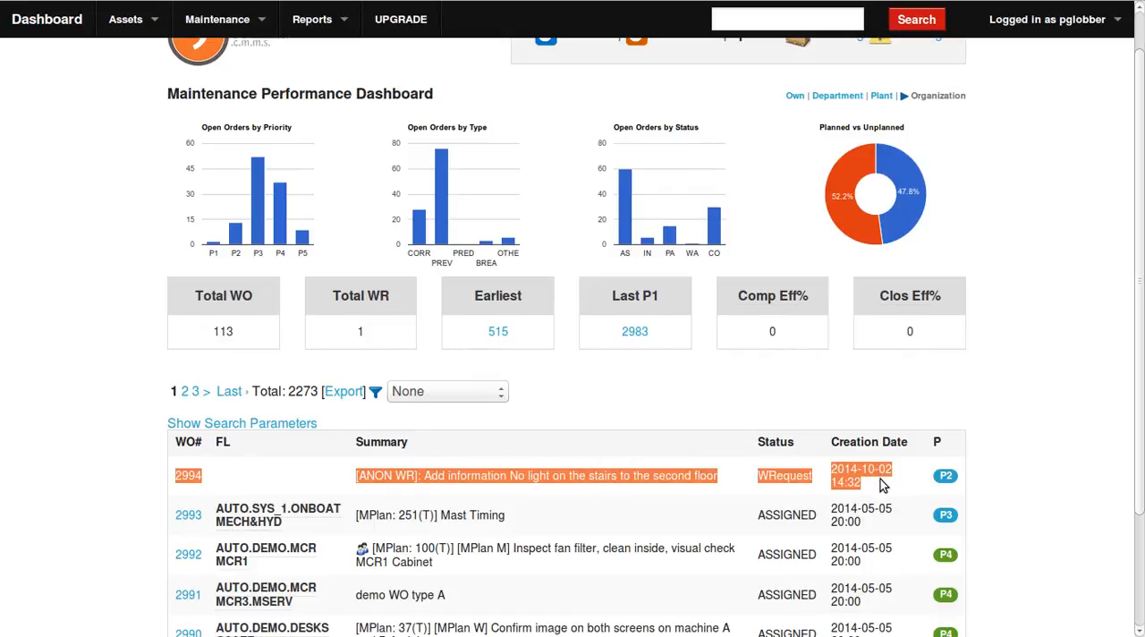
{"action": "left_click", "coordinate": [374, 483]}
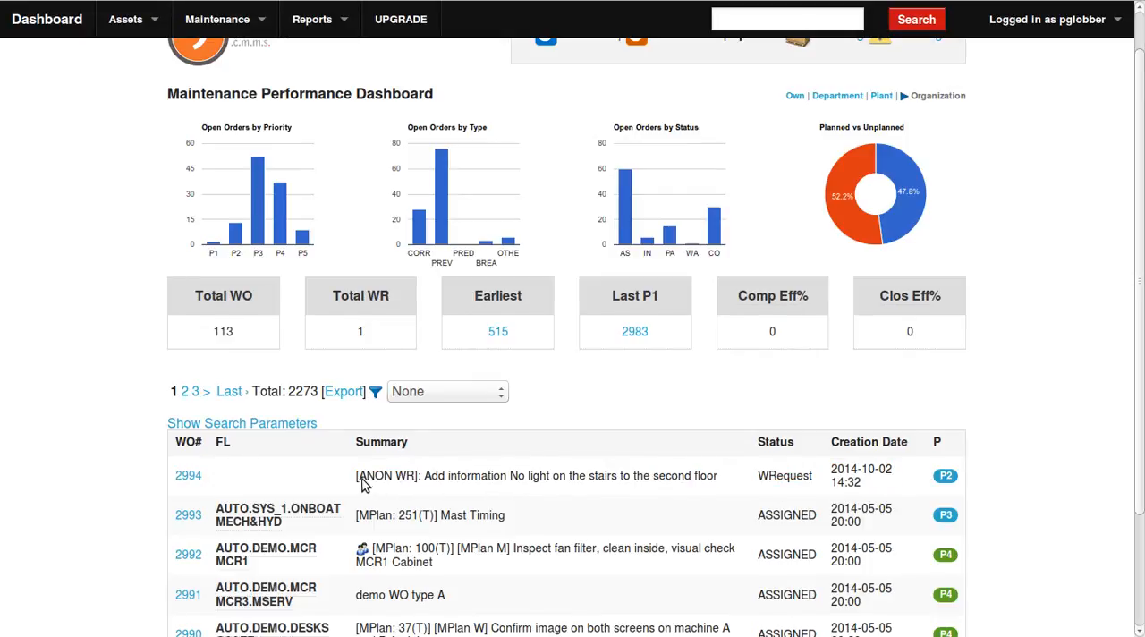
{"action": "left_click_drag", "start_coordinate": [355, 479], "coordinate": [423, 483]}
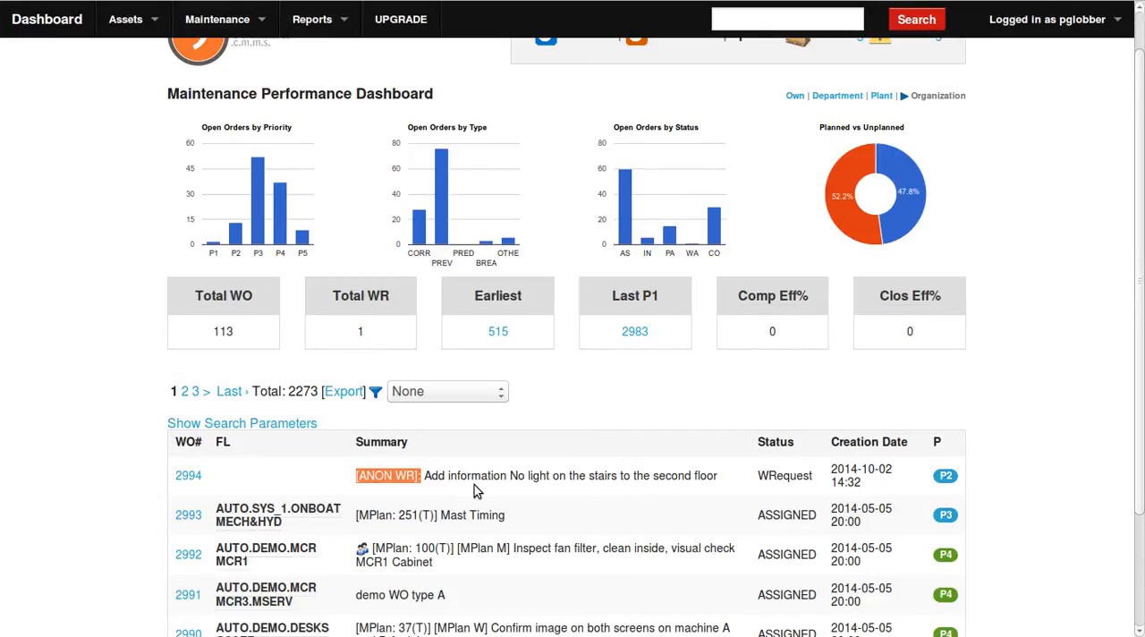
{"action": "left_click", "coordinate": [526, 458]}
{"action": "scroll", "coordinate": [526, 458], "scroll_direction": "down", "scroll_amount": 2}
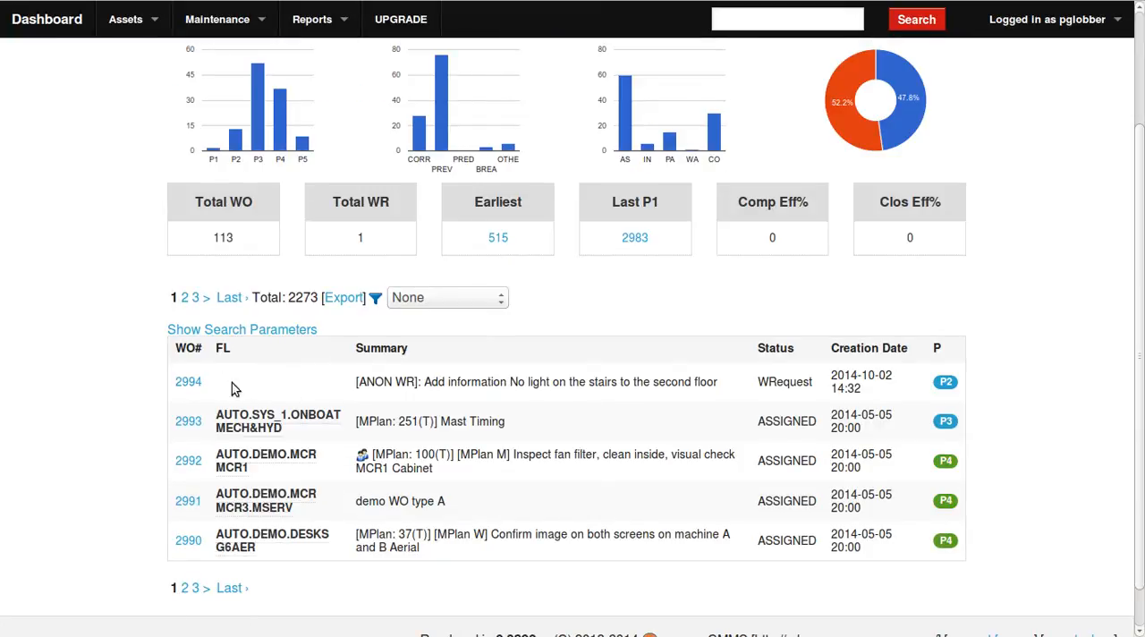
Open the [ANON WR] work order from the dashboard list and assign it to the first available PlantA/ MTC user.
{"action": "left_click", "coordinate": [190, 382]}
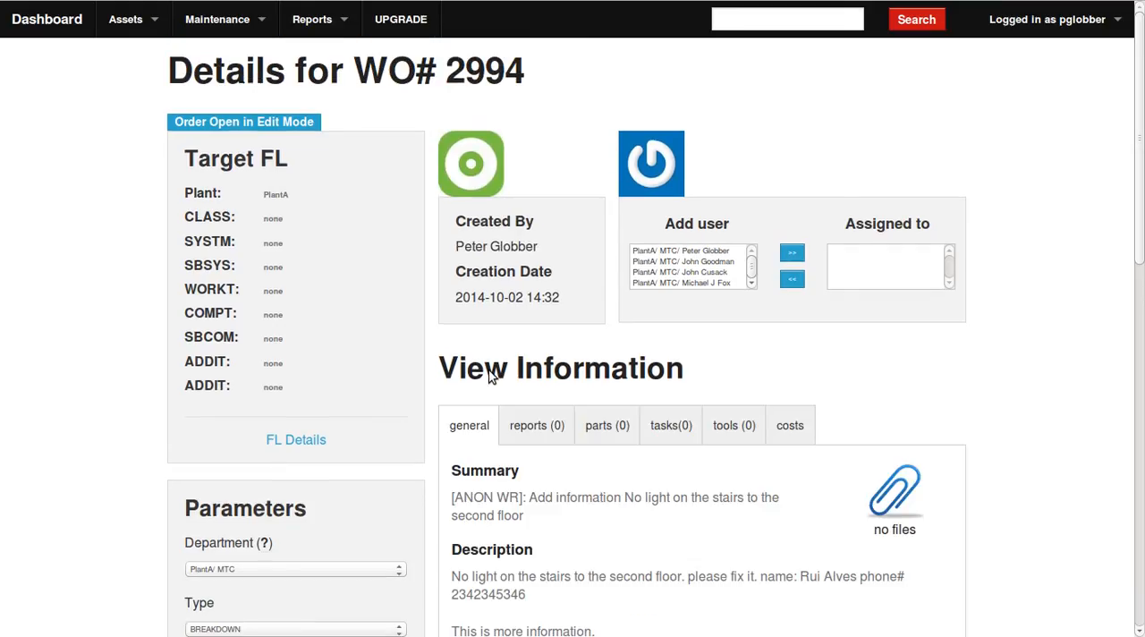
{"action": "scroll", "coordinate": [402, 370], "scroll_direction": "down", "scroll_amount": 5}
{"action": "scroll", "coordinate": [511, 256], "scroll_direction": "up", "scroll_amount": 3}
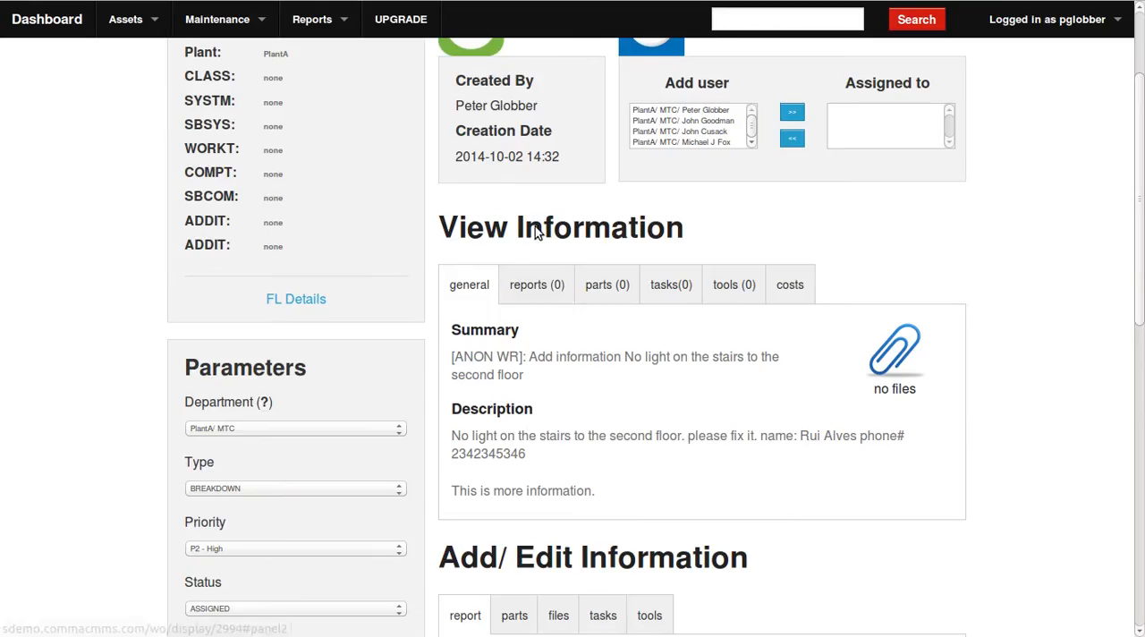
{"action": "left_click", "coordinate": [707, 110]}
{"action": "left_click", "coordinate": [790, 114]}
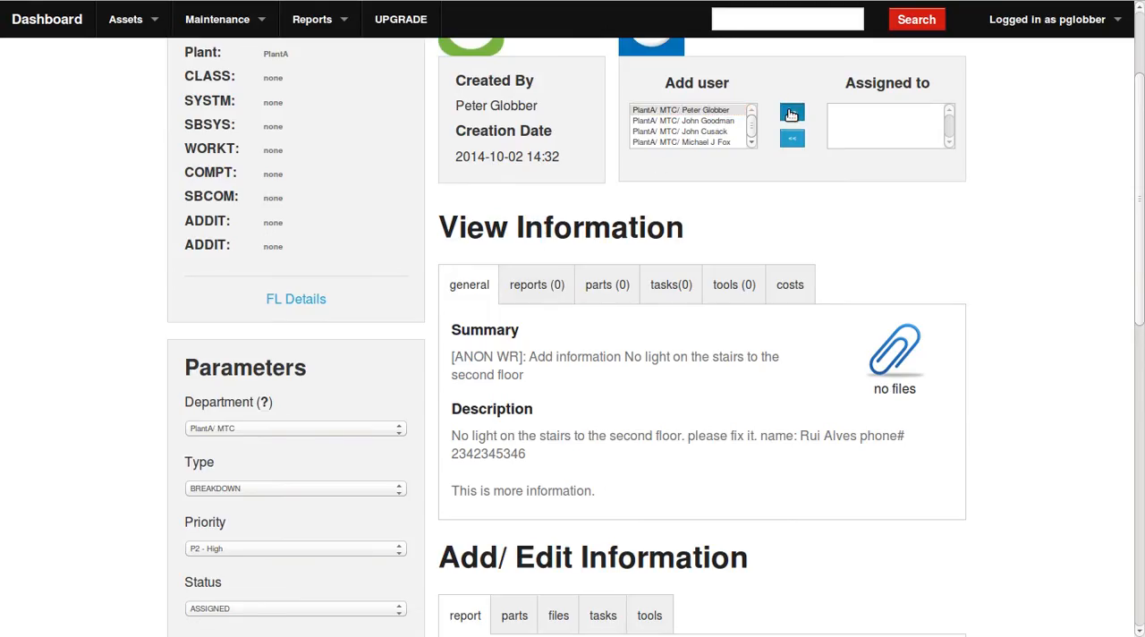
Enter "Fix this please." as the work order's work report.
{"action": "scroll", "coordinate": [374, 319], "scroll_direction": "down", "scroll_amount": 1}
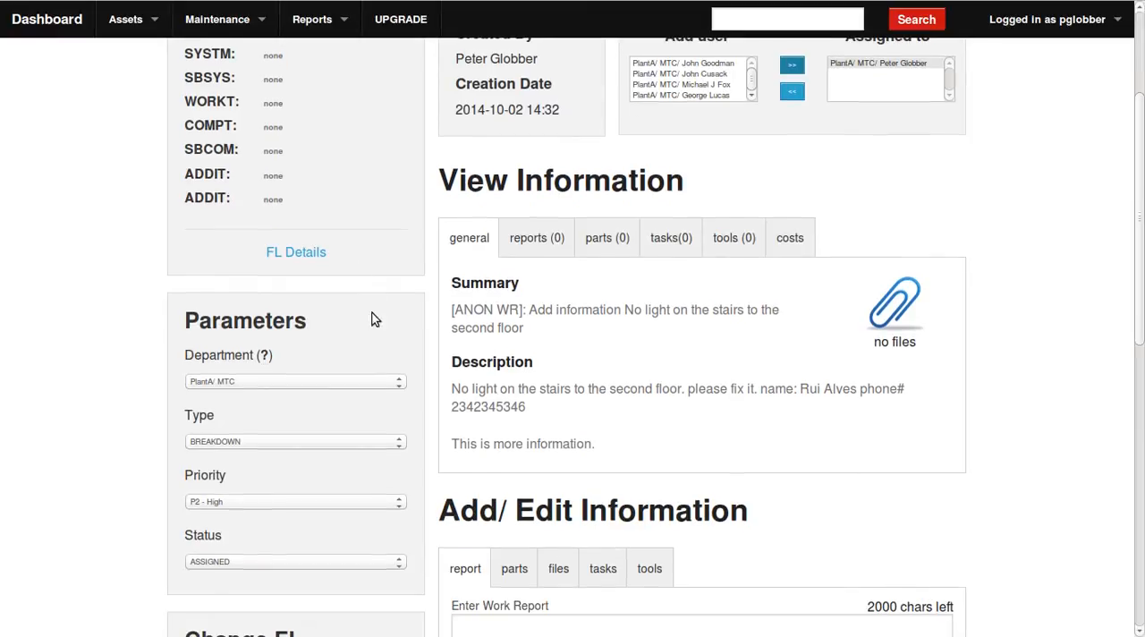
{"action": "scroll", "coordinate": [363, 407], "scroll_direction": "down", "scroll_amount": 1}
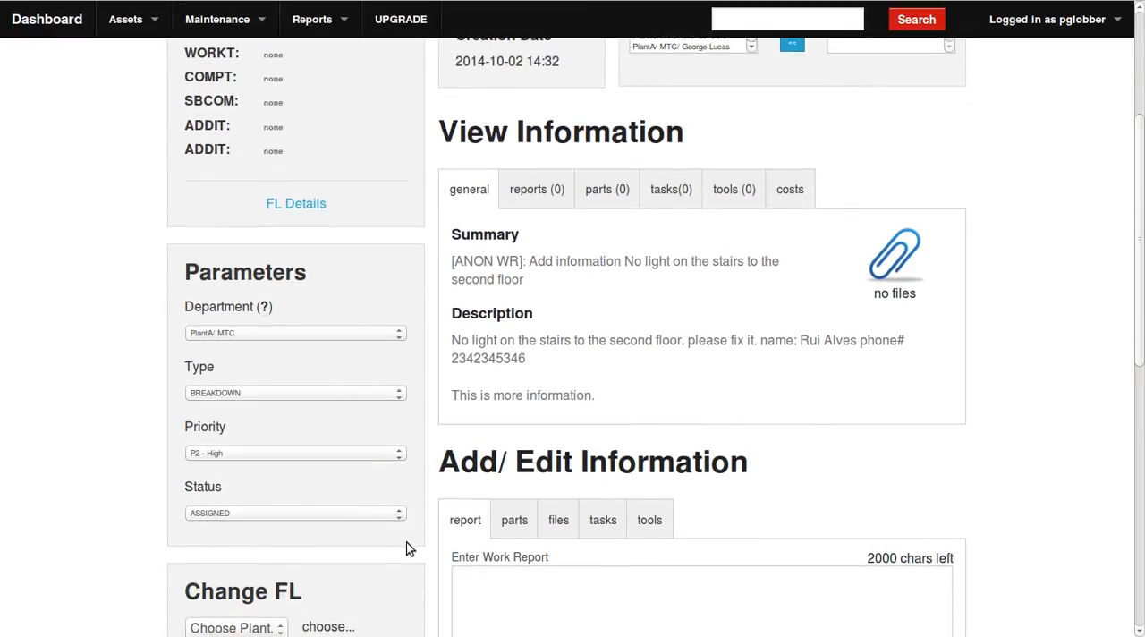
{"action": "scroll", "coordinate": [416, 528], "scroll_direction": "down", "scroll_amount": 5}
{"action": "left_click", "coordinate": [536, 404]}
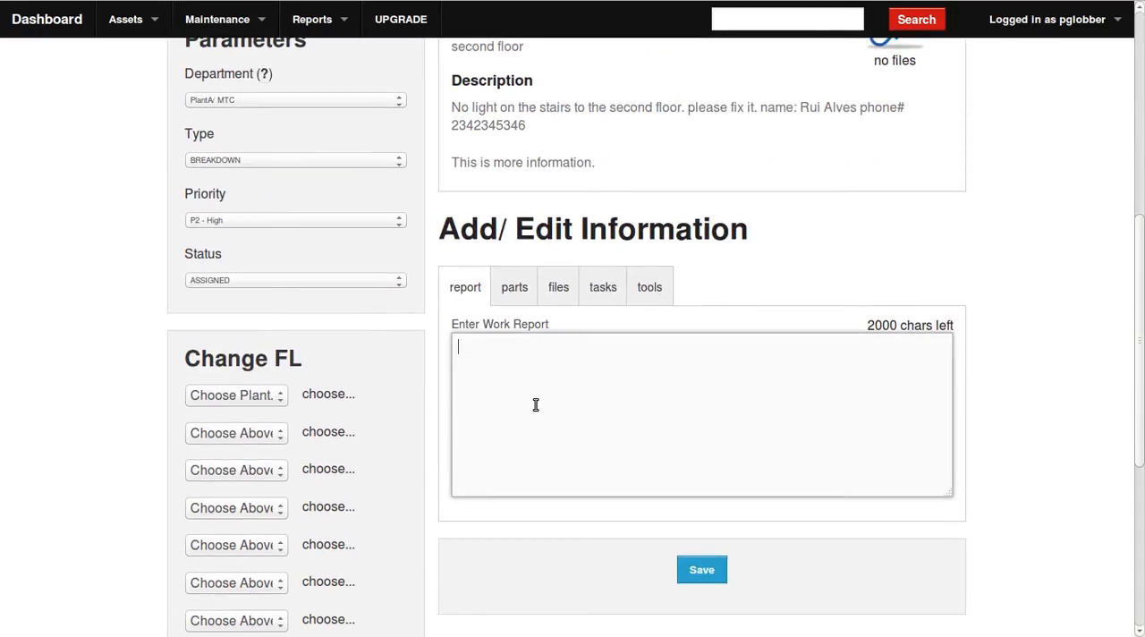
{"action": "type", "text": "Fix this please."}
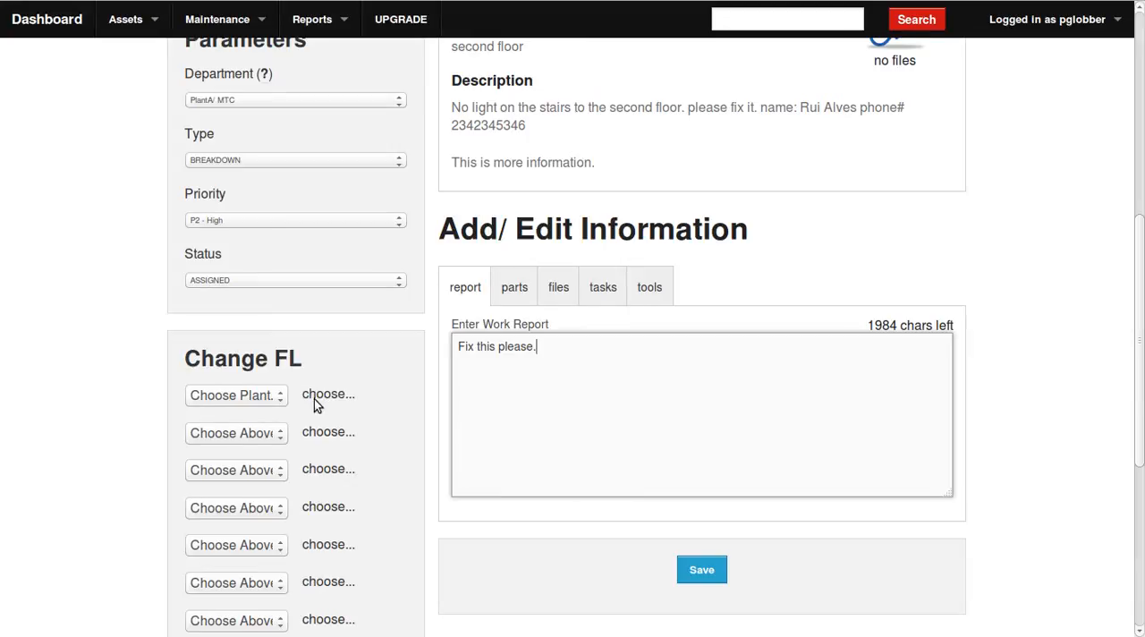
Choose PlantA as the plant in the work order's functional location change and save the order.
{"action": "scroll", "coordinate": [314, 399], "scroll_direction": "down", "scroll_amount": 2}
{"action": "left_click", "coordinate": [284, 305]}
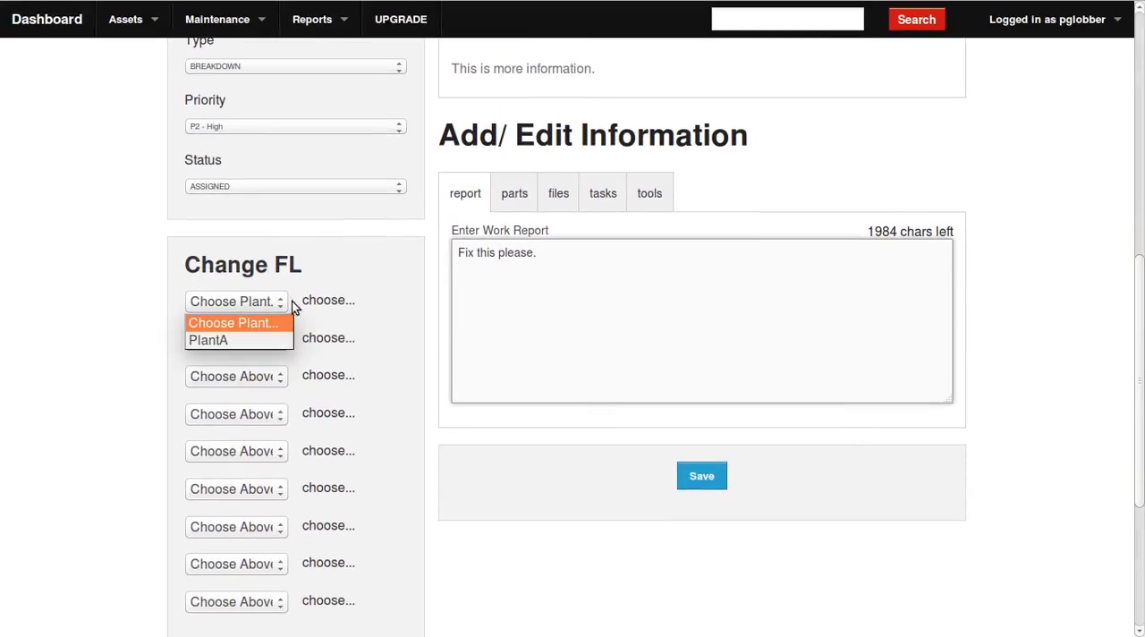
{"action": "left_click", "coordinate": [219, 340]}
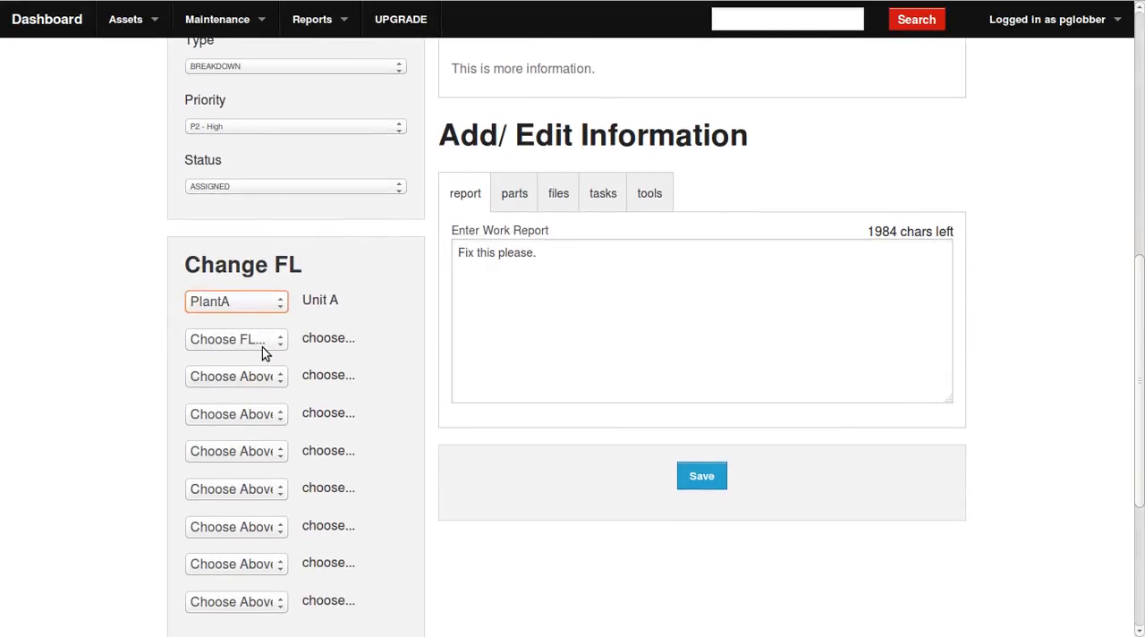
{"action": "left_click", "coordinate": [711, 480]}
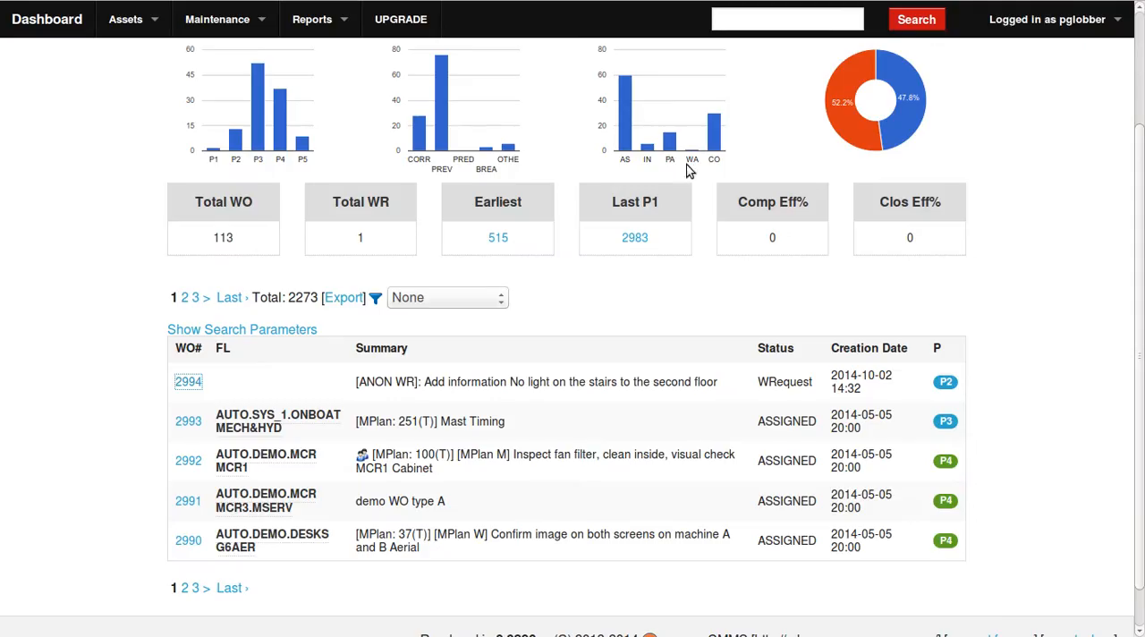
Reload the dashboard and check the [ANON WR] work order's status and summary.
{"action": "key", "text": "F5"}
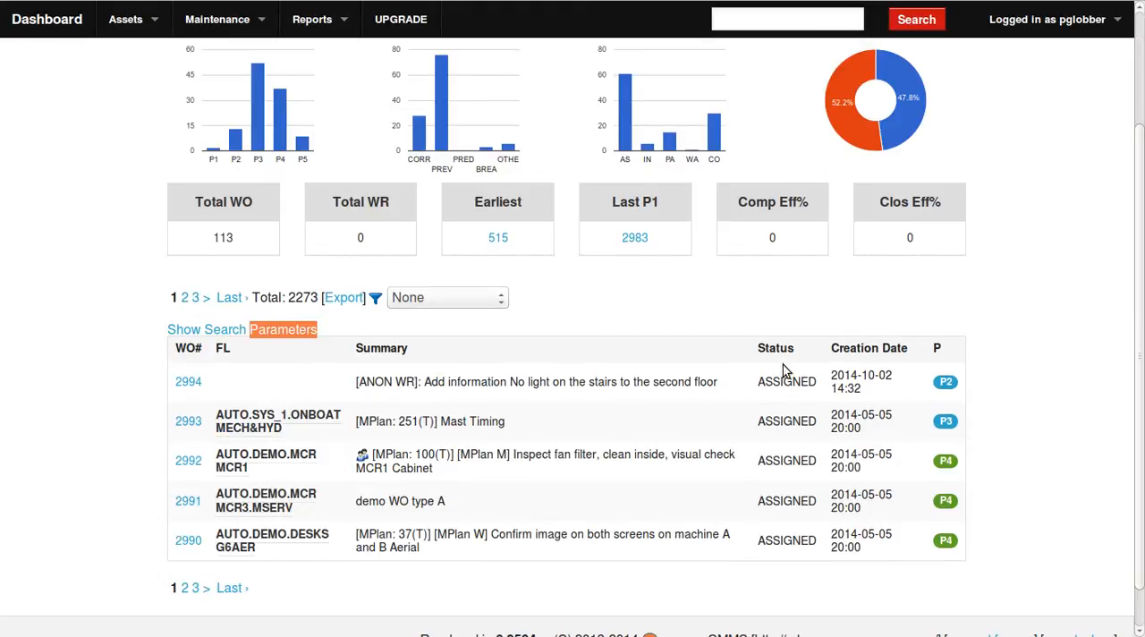
{"action": "double_click", "coordinate": [795, 382]}
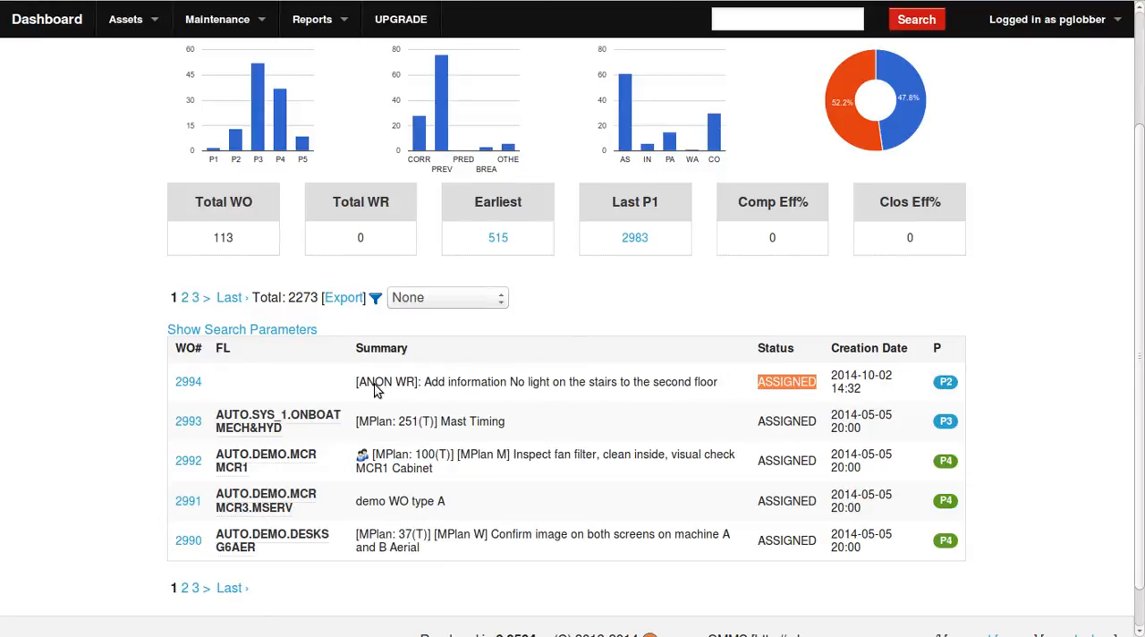
{"action": "left_click_drag", "start_coordinate": [376, 391], "coordinate": [721, 386]}
{"action": "left_click_drag", "start_coordinate": [820, 383], "coordinate": [767, 385]}
{"action": "left_click", "coordinate": [763, 381]}
{"action": "double_click", "coordinate": [763, 382]}
Reopen the [ANON WR] work order, change its functional location to CARP under PlantA, and save it.
{"action": "left_click", "coordinate": [188, 382]}
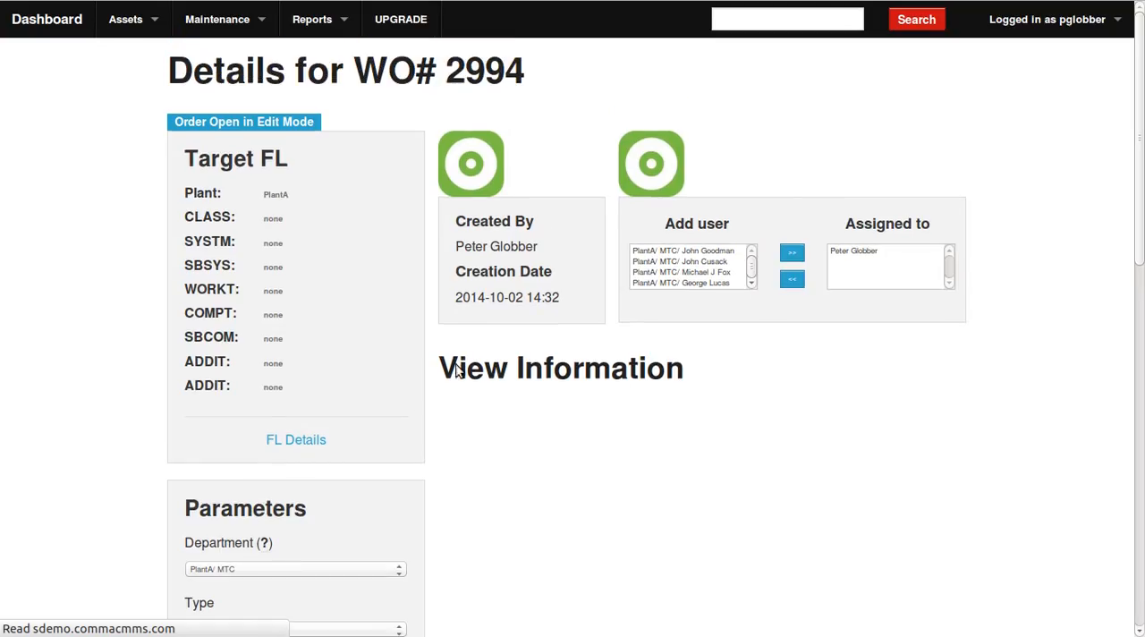
{"action": "scroll", "coordinate": [450, 371], "scroll_direction": "down", "scroll_amount": 5}
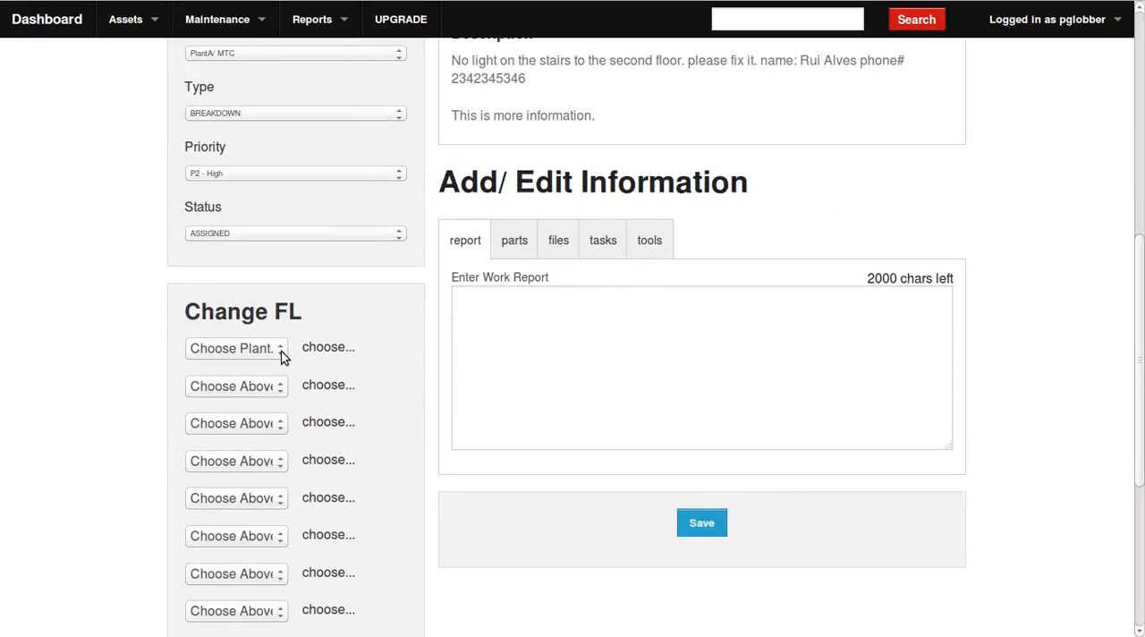
{"action": "left_click", "coordinate": [281, 351]}
{"action": "left_click", "coordinate": [280, 387]}
{"action": "left_click", "coordinate": [281, 388]}
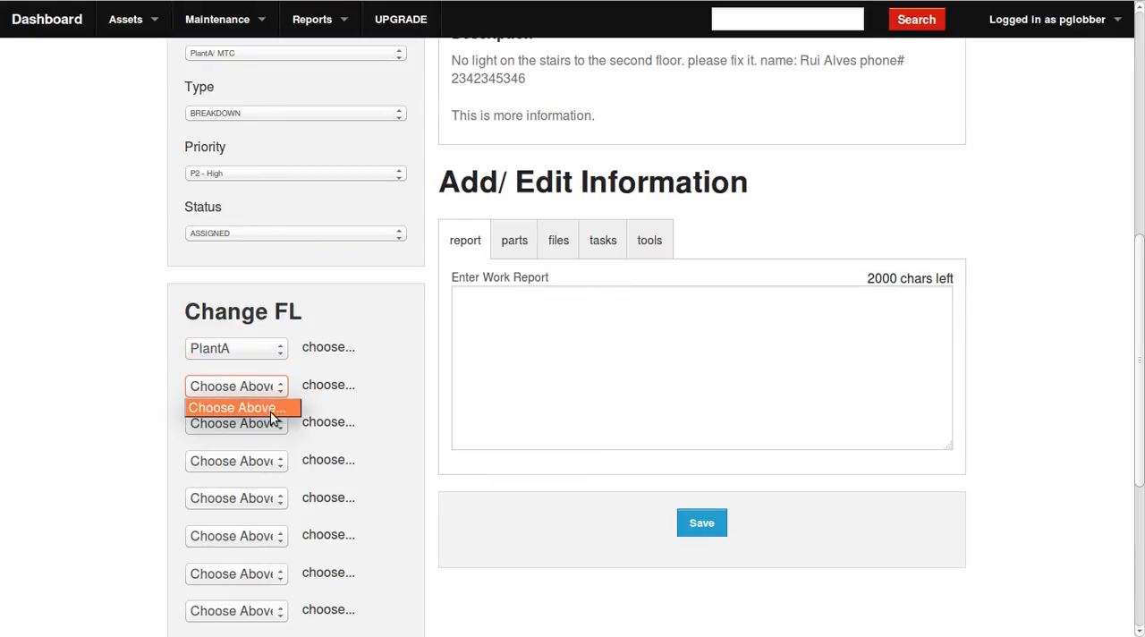
{"action": "left_click", "coordinate": [206, 459]}
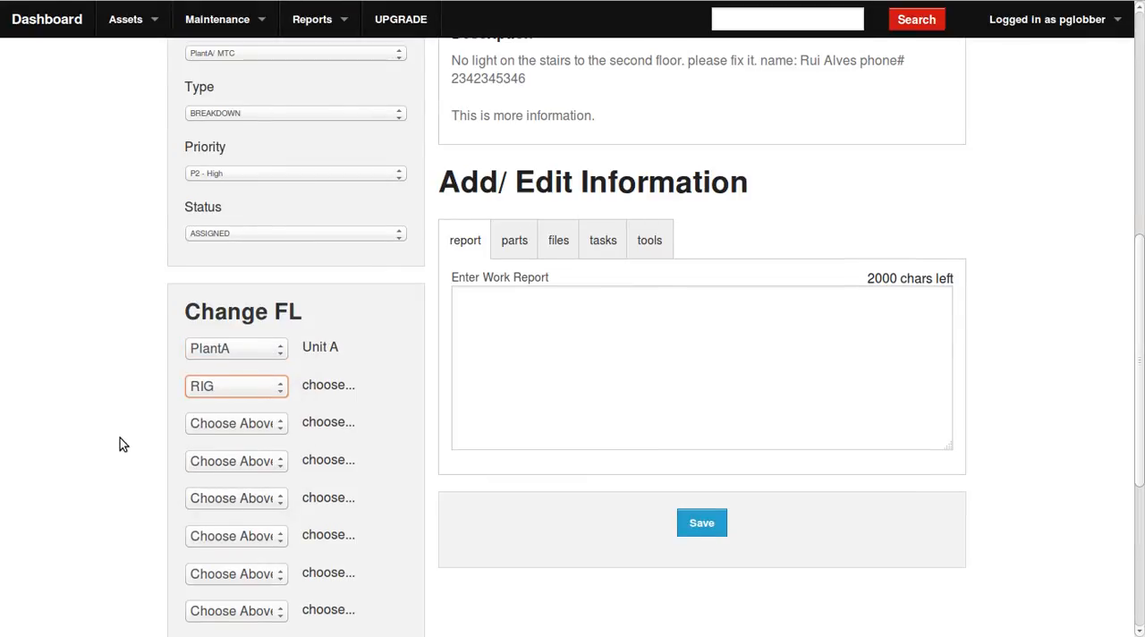
{"action": "scroll", "coordinate": [125, 437], "scroll_direction": "down", "scroll_amount": 3}
{"action": "left_click", "coordinate": [265, 197]}
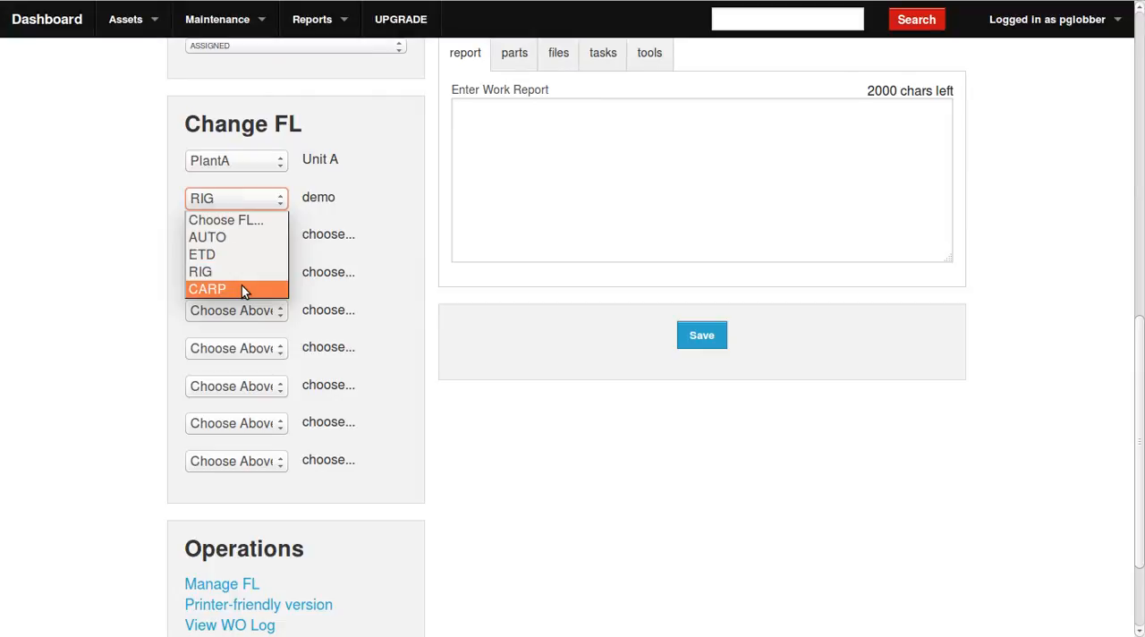
{"action": "left_click", "coordinate": [241, 285]}
{"action": "left_click", "coordinate": [686, 330]}
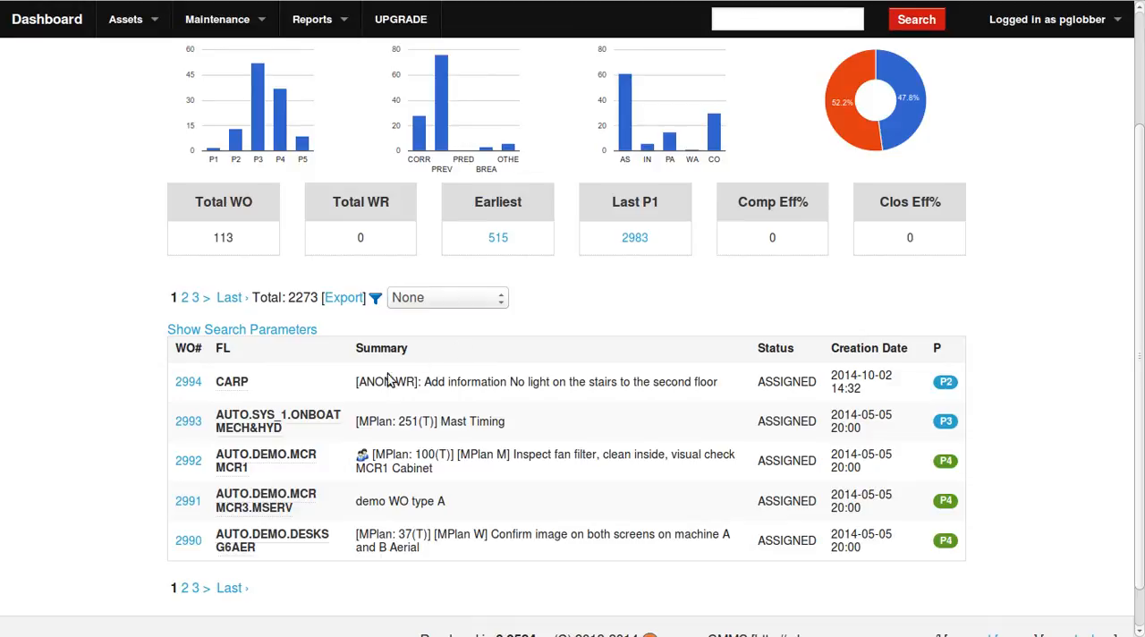
Open the [ANON WR] work order from the dashboard and review the work report already logged on it.
{"action": "left_click", "coordinate": [214, 387]}
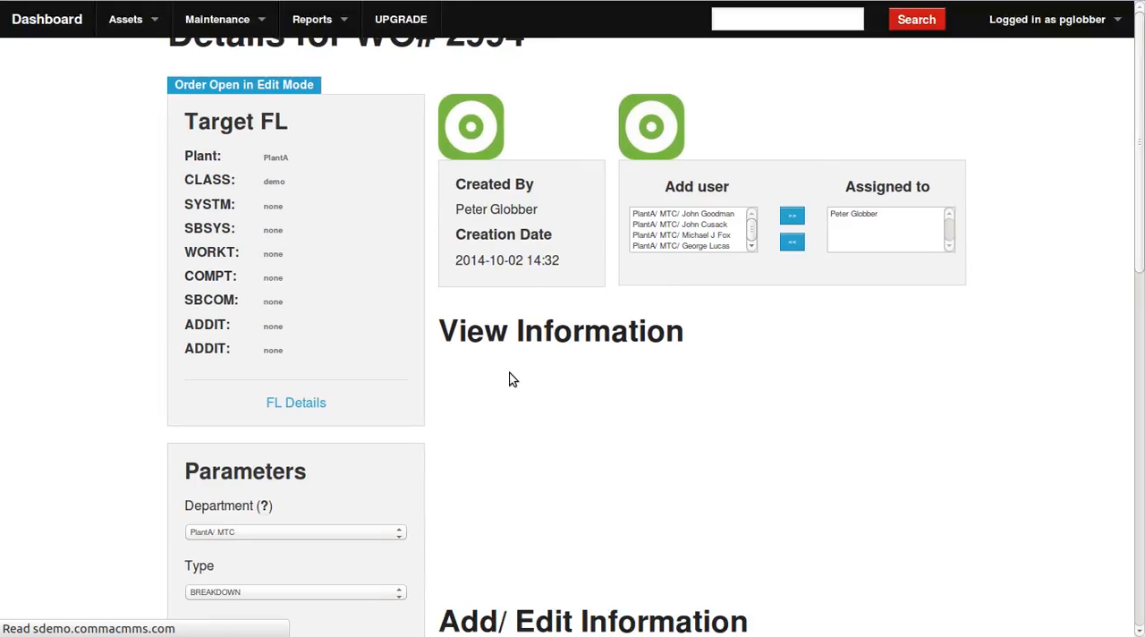
{"action": "scroll", "coordinate": [576, 378], "scroll_direction": "down", "scroll_amount": 2}
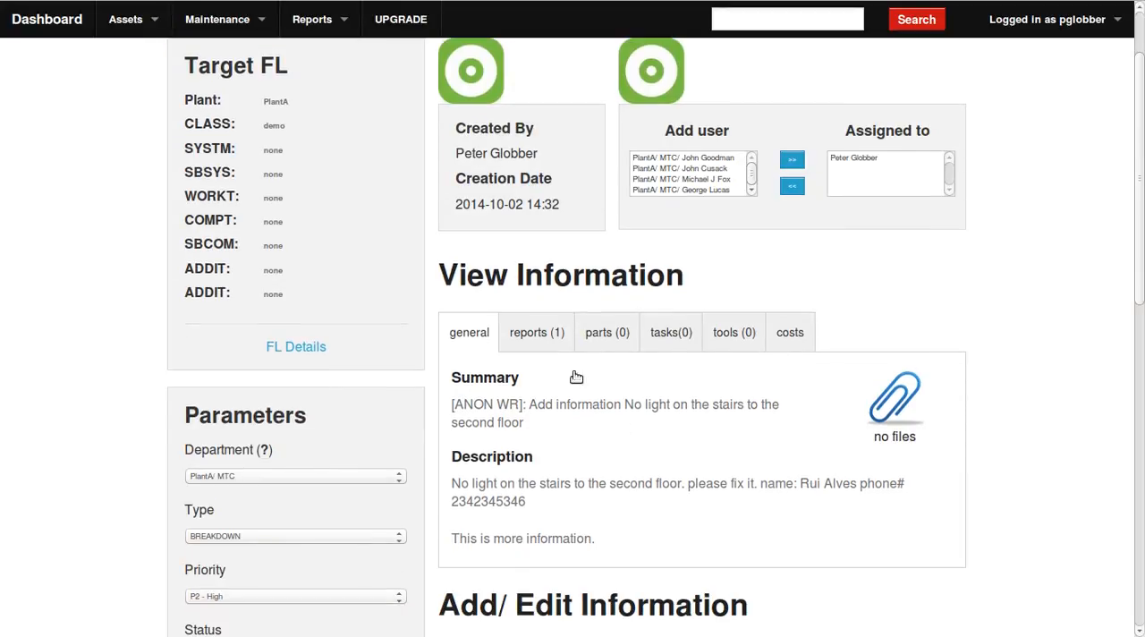
{"action": "scroll", "coordinate": [577, 378], "scroll_direction": "down", "scroll_amount": 5}
{"action": "left_click", "coordinate": [541, 99]}
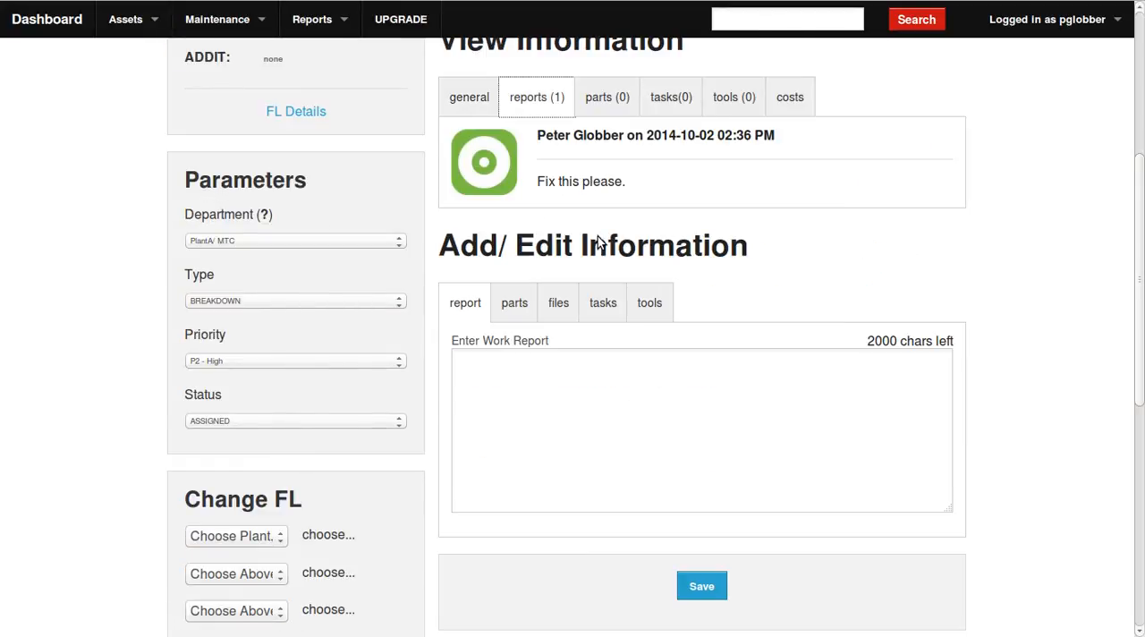
{"action": "left_click_drag", "start_coordinate": [627, 183], "coordinate": [567, 190]}
{"action": "left_click", "coordinate": [655, 276]}
Enter "I fixed the problem." as the work order's new work report.
{"action": "left_click", "coordinate": [587, 411]}
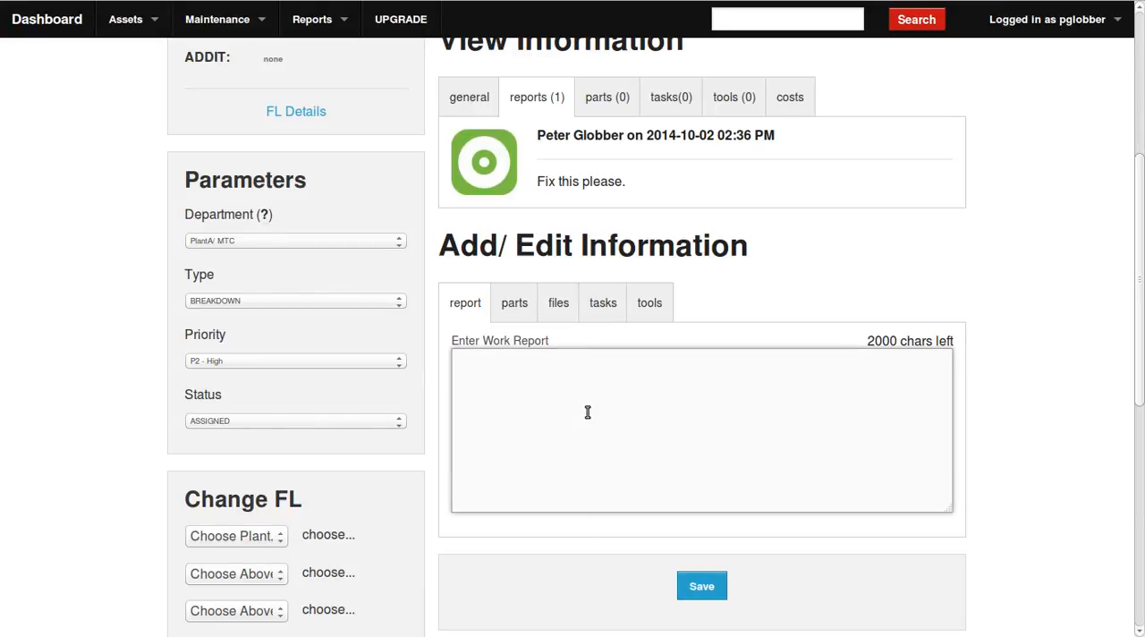
{"action": "type", "text": "I fixed the pro"}
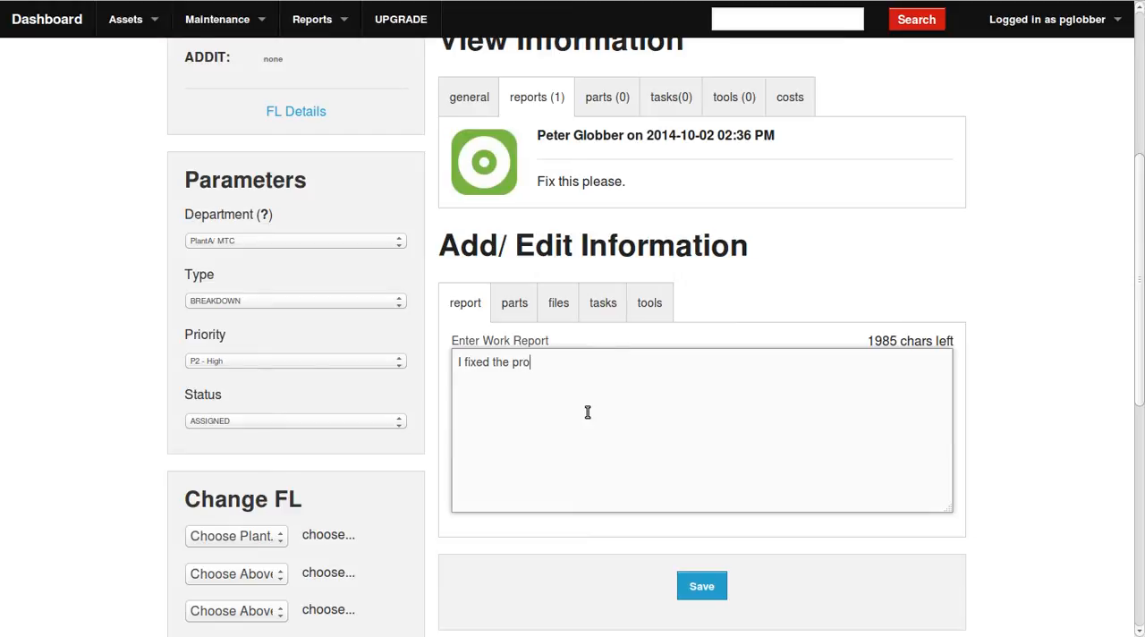
{"action": "type", "text": "blem"}
{"action": "type", "text": ".."}
{"action": "key", "text": "BackSpace"}
{"action": "scroll", "coordinate": [642, 346], "scroll_direction": "down", "scroll_amount": 1}
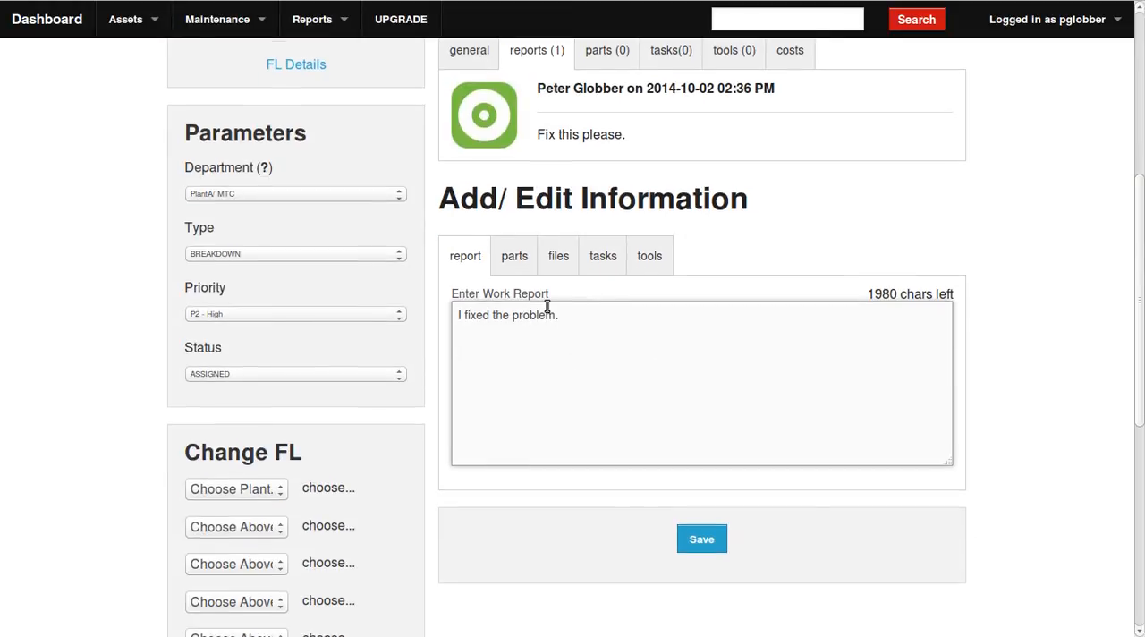
Search for "motor" and add one SKF-GR3 Motor - Fan Side Bearing (6209Z-C3) to the work order's parts, set to install.
{"action": "left_click", "coordinate": [520, 266]}
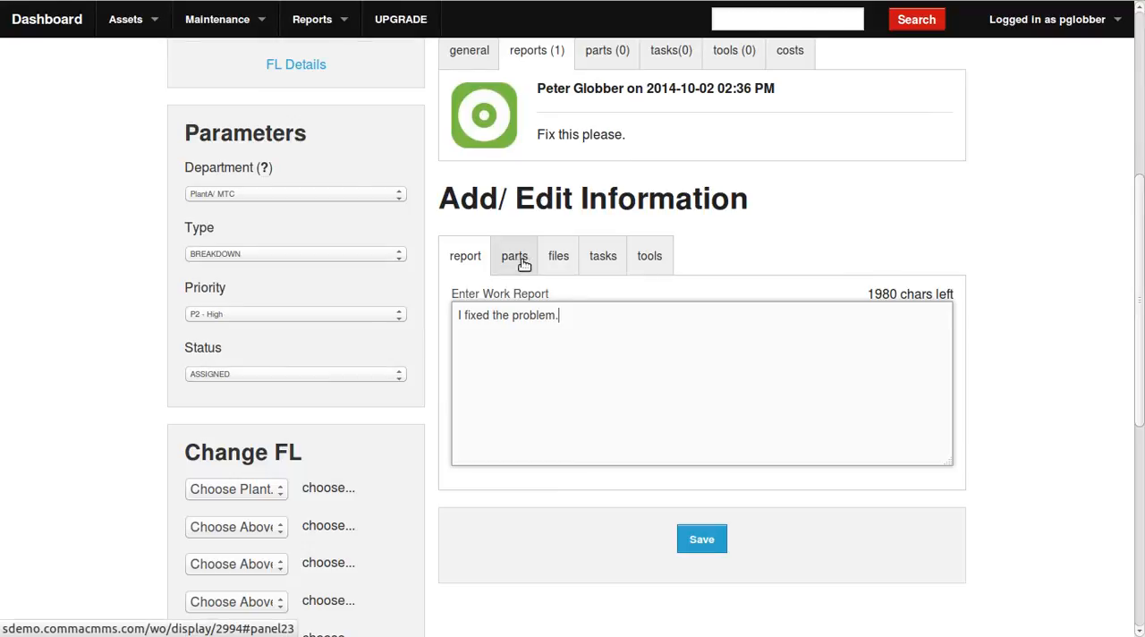
{"action": "left_click", "coordinate": [553, 317]}
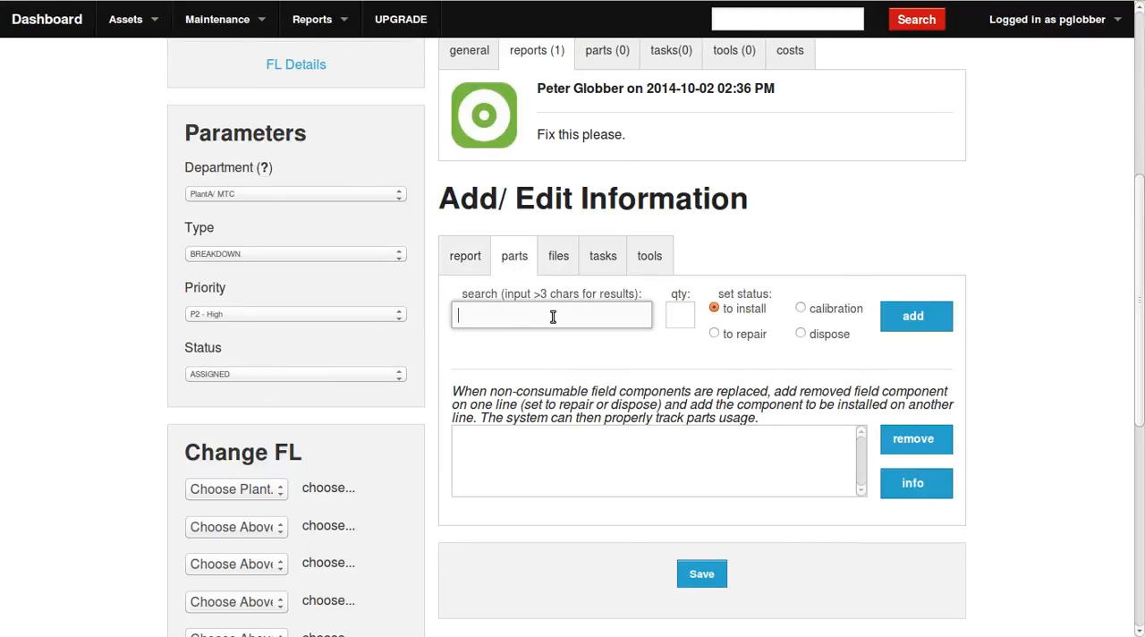
{"action": "type", "text": "motor"}
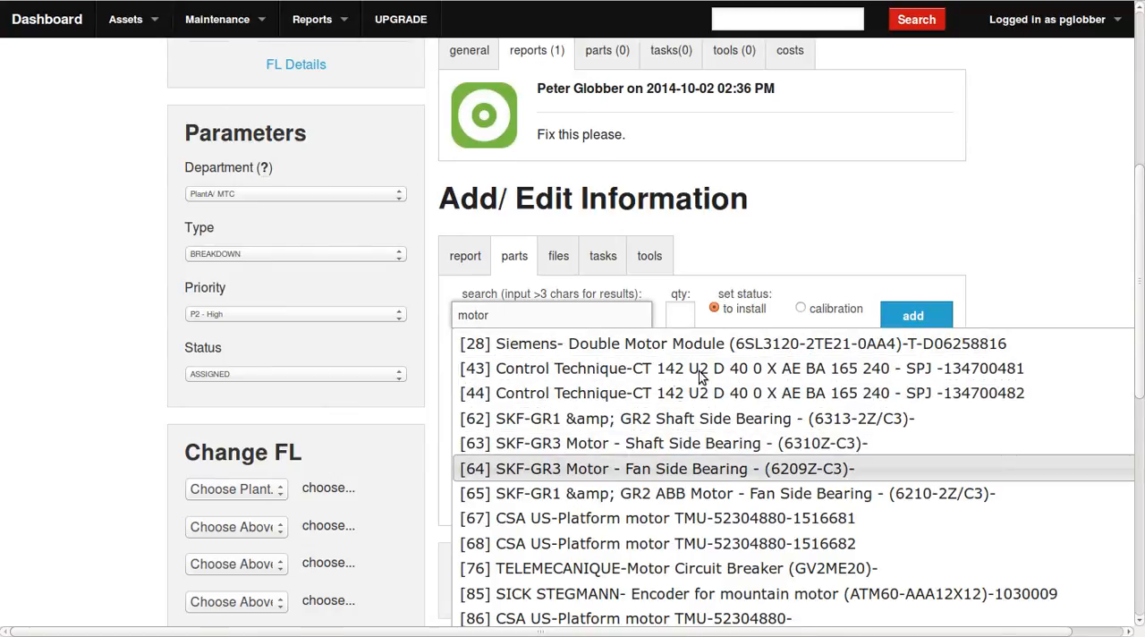
{"action": "left_click", "coordinate": [596, 469]}
{"action": "left_click", "coordinate": [683, 318]}
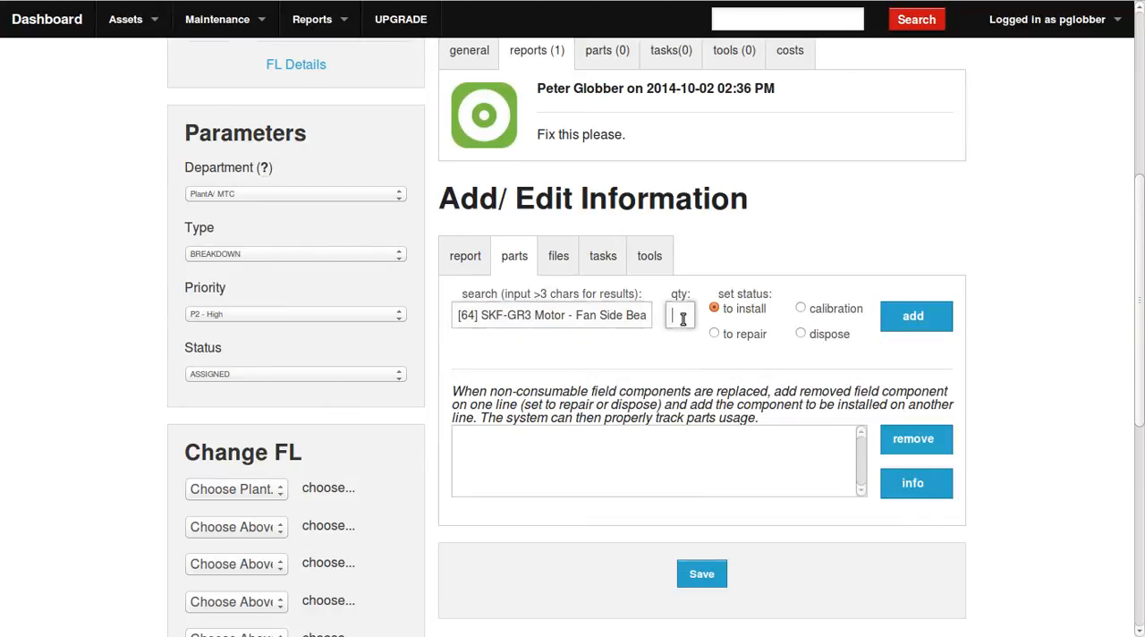
{"action": "left_click", "coordinate": [891, 327]}
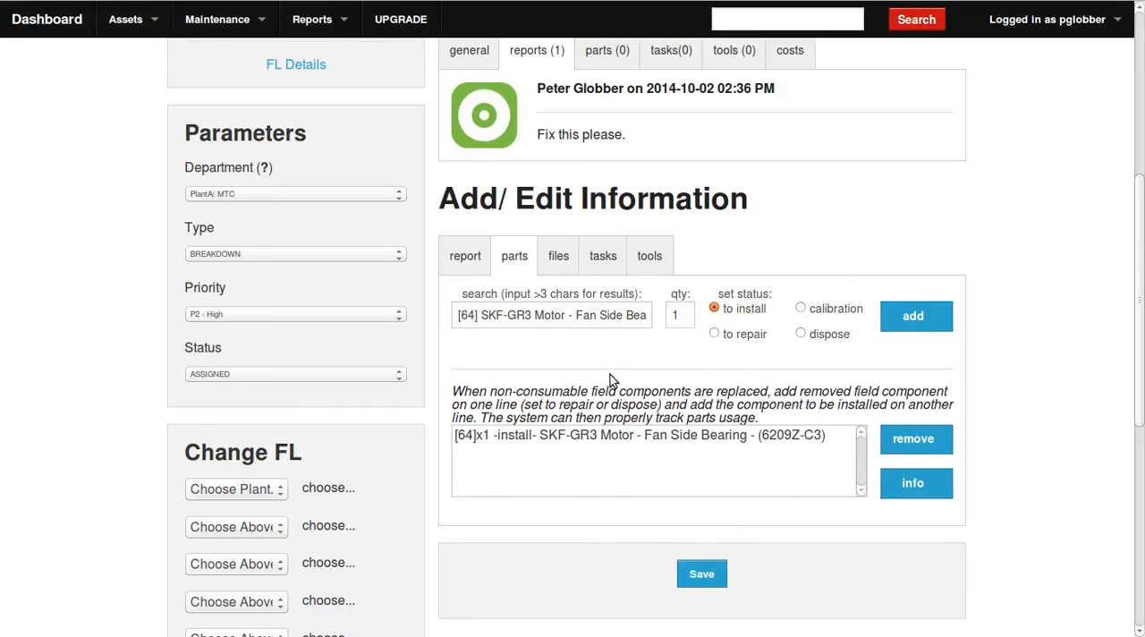
Set the work order's status to COMPLETE.
{"action": "scroll", "coordinate": [429, 424], "scroll_direction": "down", "scroll_amount": 2}
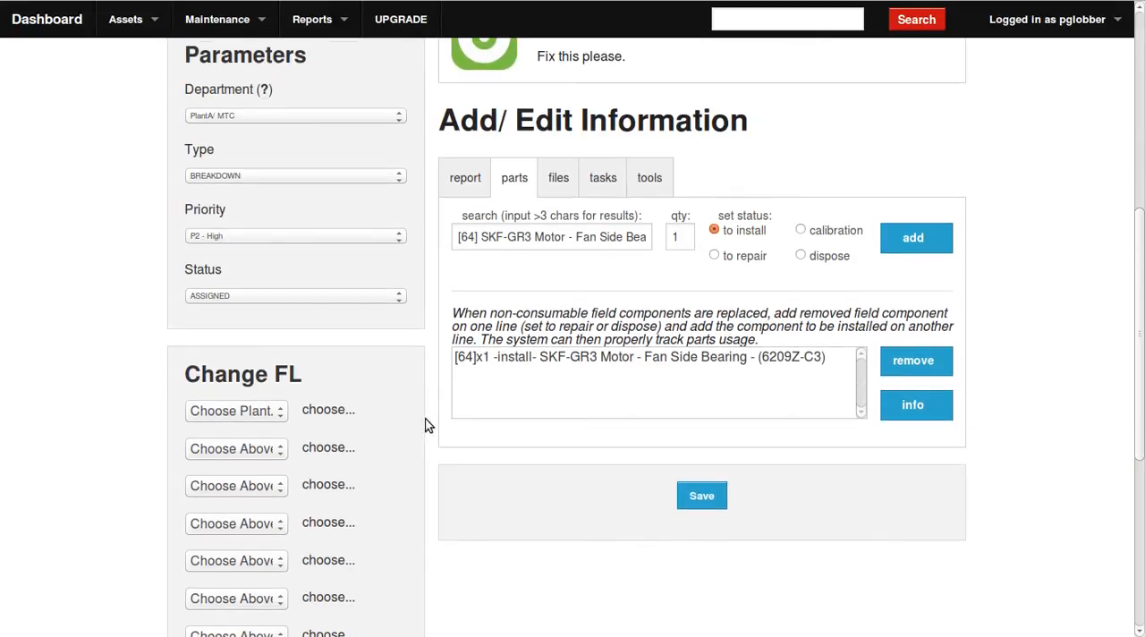
{"action": "left_click", "coordinate": [281, 280]}
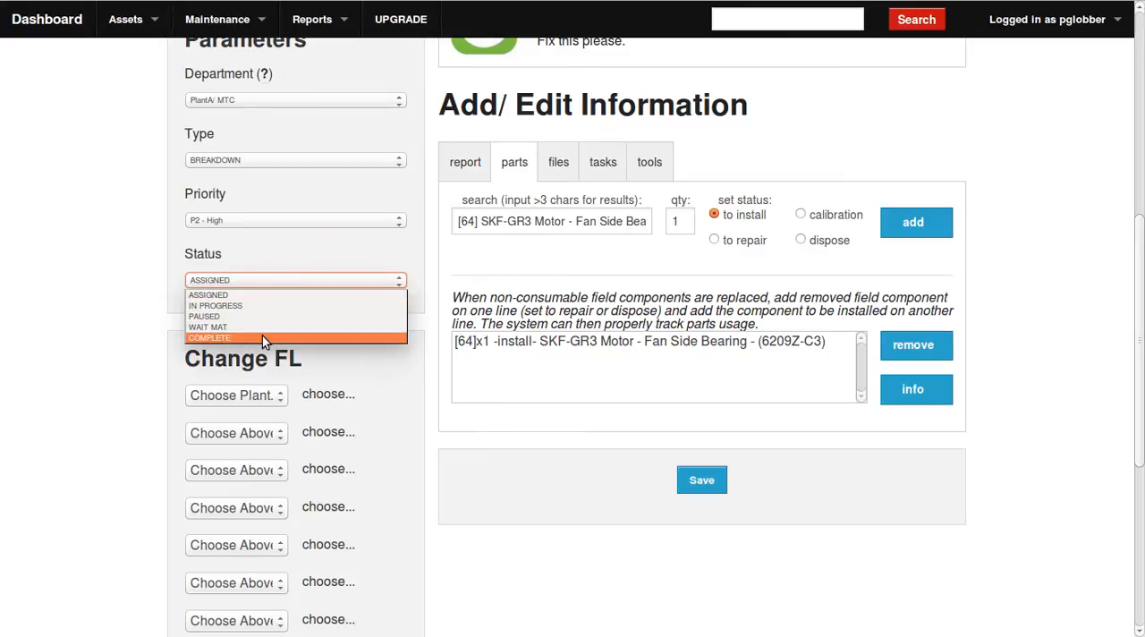
{"action": "left_click", "coordinate": [263, 337]}
{"action": "left_click", "coordinate": [346, 361]}
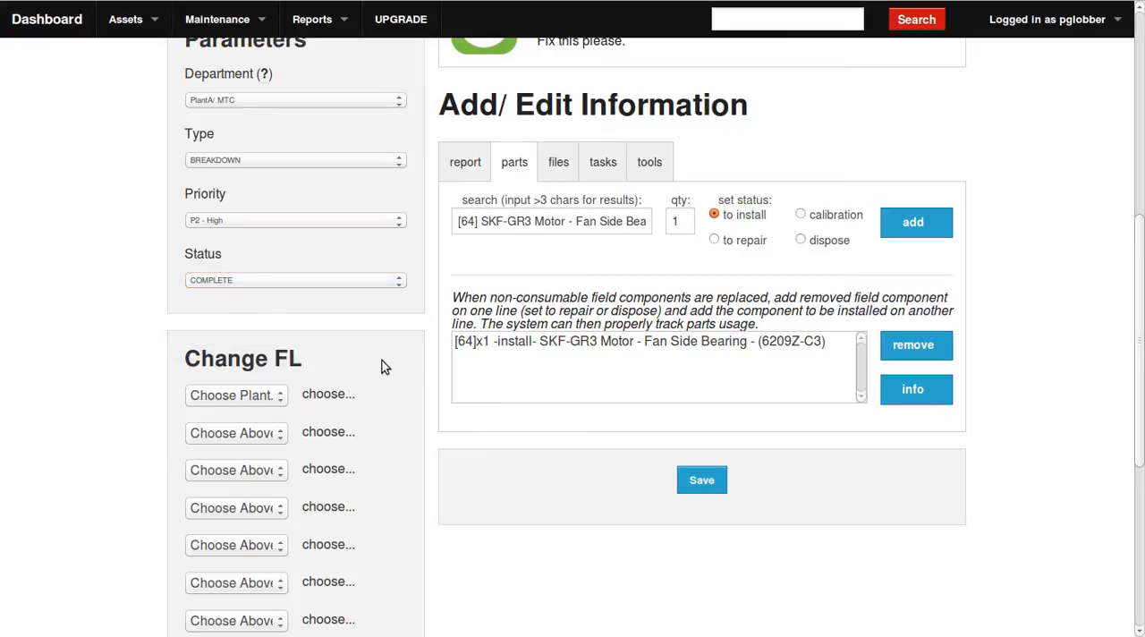
Fill in the task entry with the action "take a look and fix" and the Default rate, leaving the task type unset.
{"action": "left_click", "coordinate": [606, 165]}
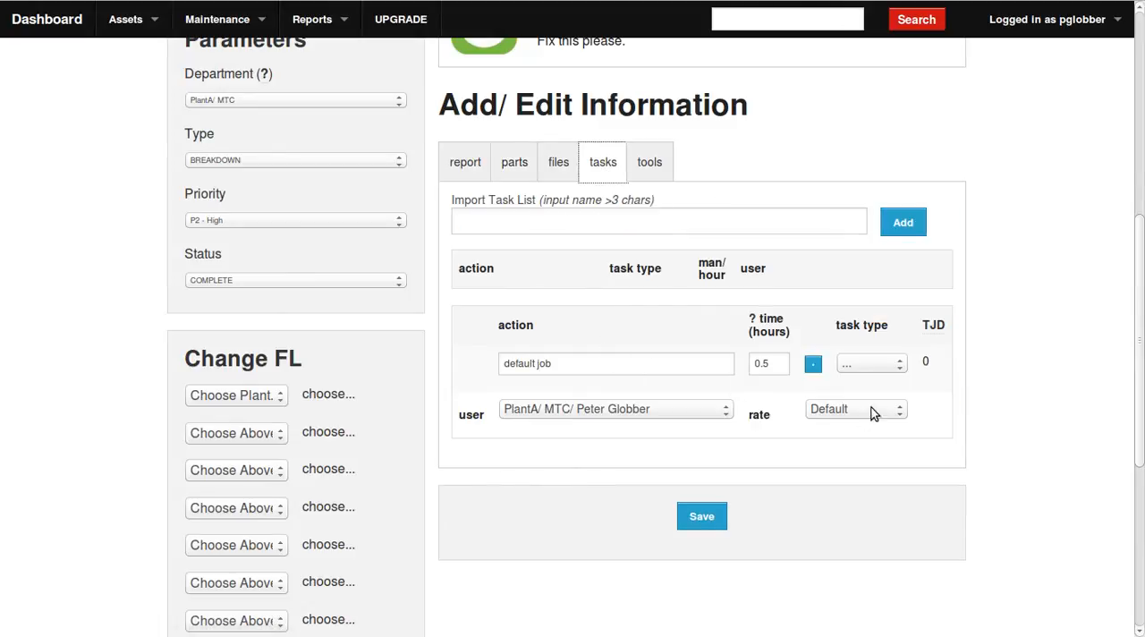
{"action": "left_click", "coordinate": [898, 407]}
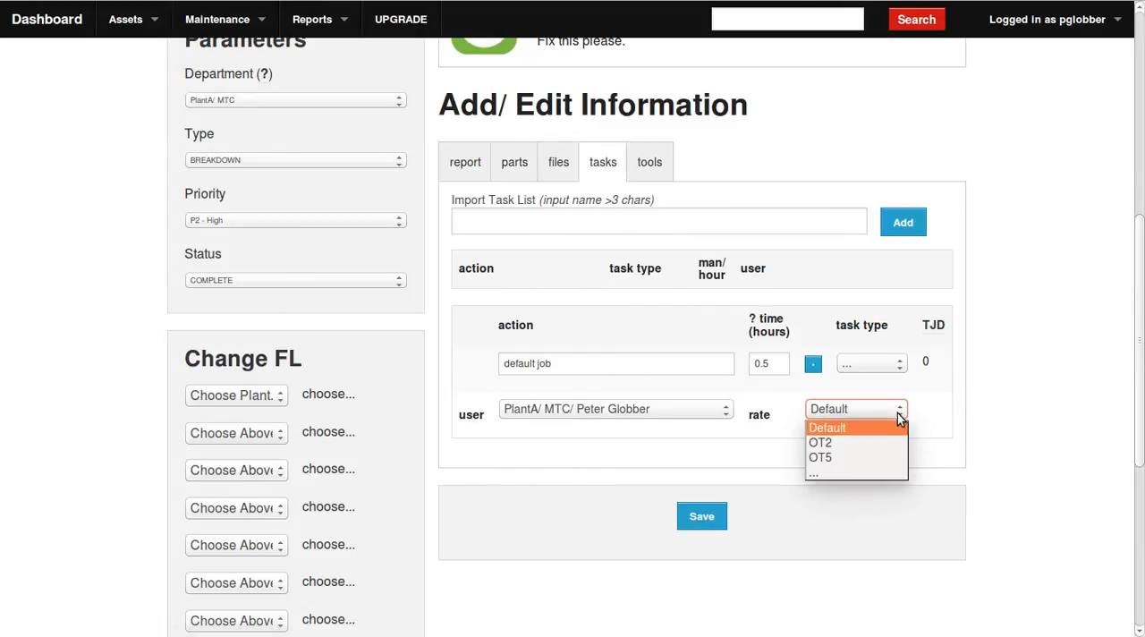
{"action": "left_click", "coordinate": [841, 432]}
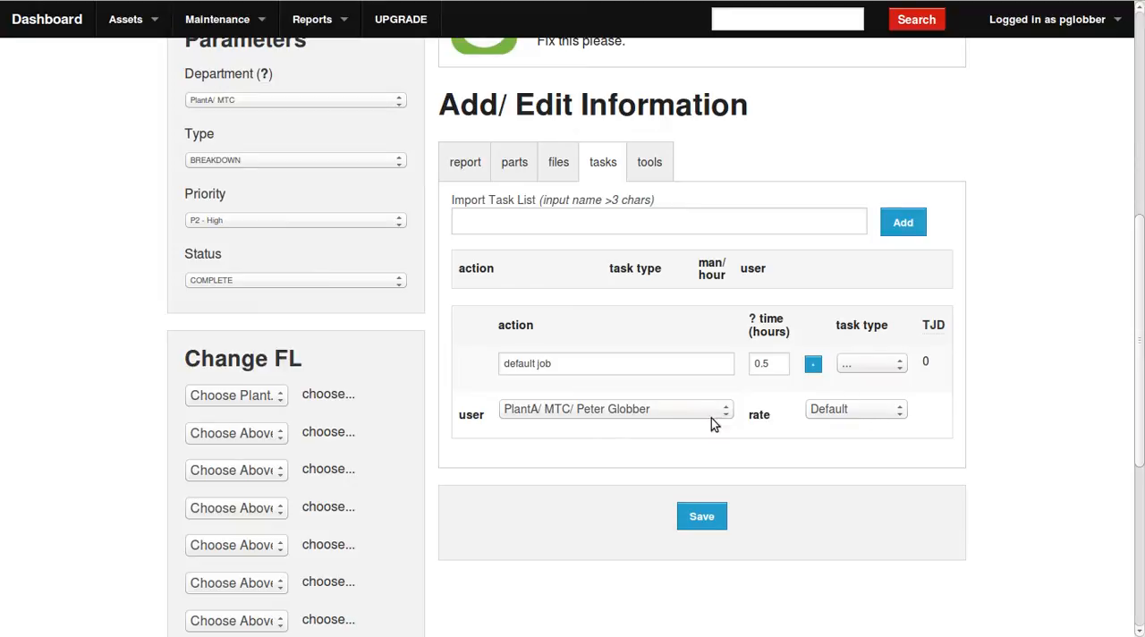
{"action": "double_click", "coordinate": [583, 361]}
{"action": "left_click", "coordinate": [568, 364]}
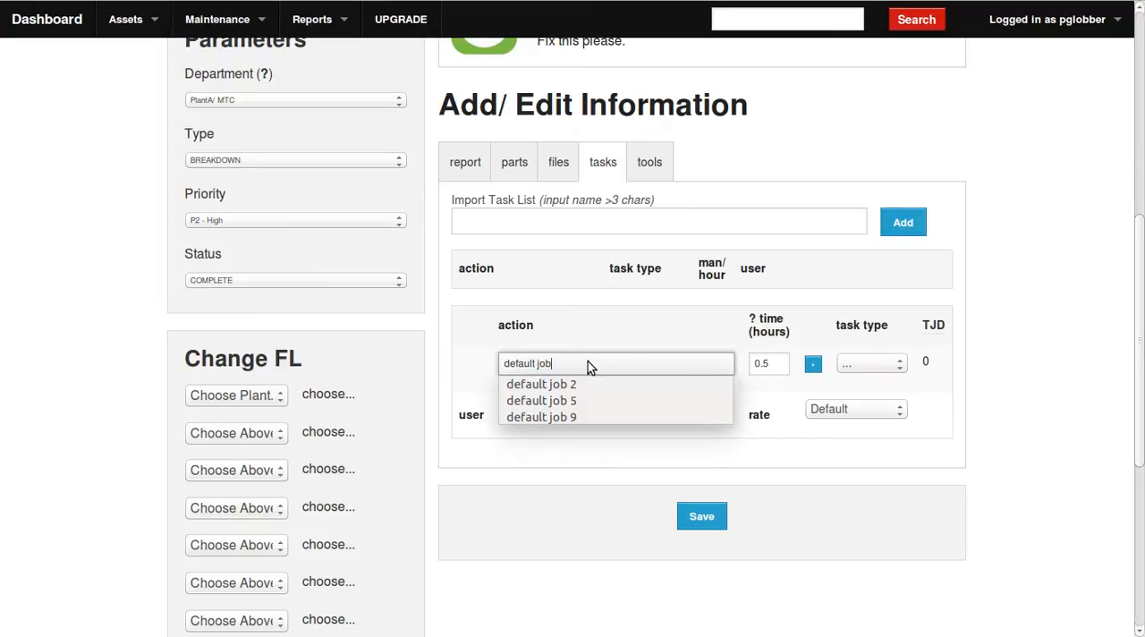
{"action": "left_click", "coordinate": [587, 362]}
{"action": "left_click_drag", "start_coordinate": [555, 362], "coordinate": [503, 368]}
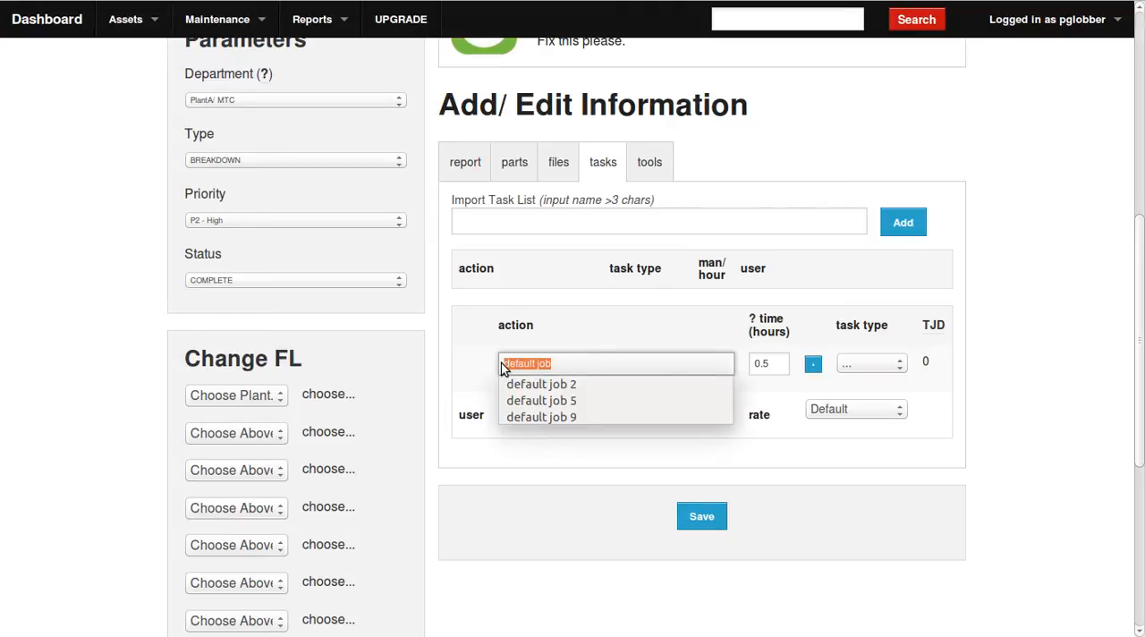
{"action": "type", "text": "take a look and fix"}
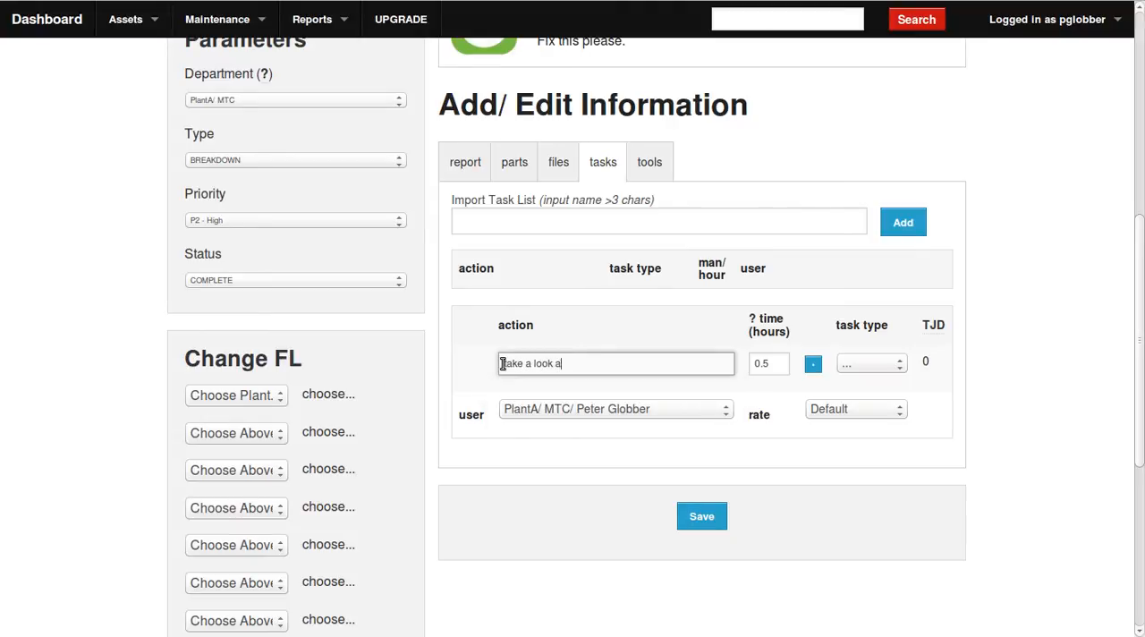
{"action": "left_click", "coordinate": [886, 370]}
{"action": "left_click", "coordinate": [887, 381]}
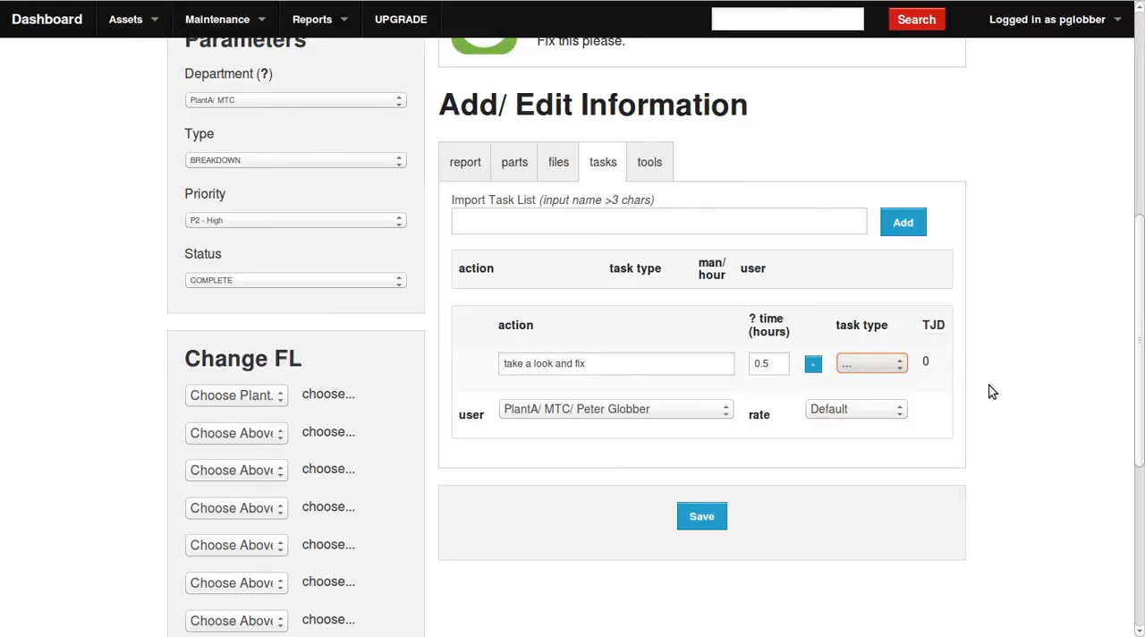
Save the work order, and reopen it to check its logged tasks.
{"action": "left_click", "coordinate": [694, 517]}
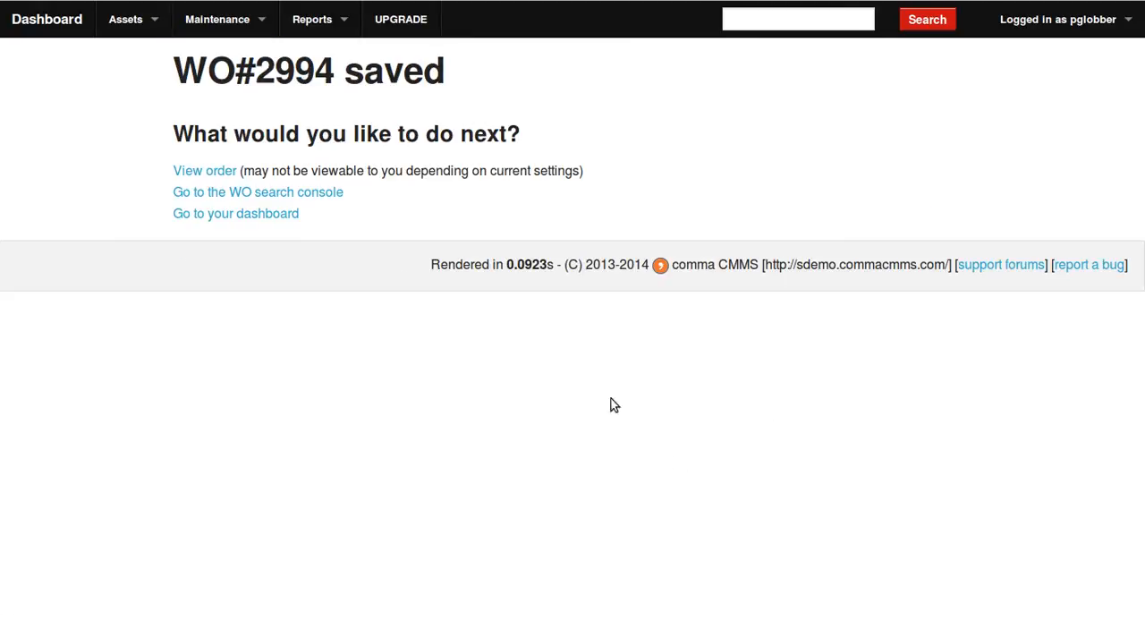
{"action": "left_click", "coordinate": [201, 172]}
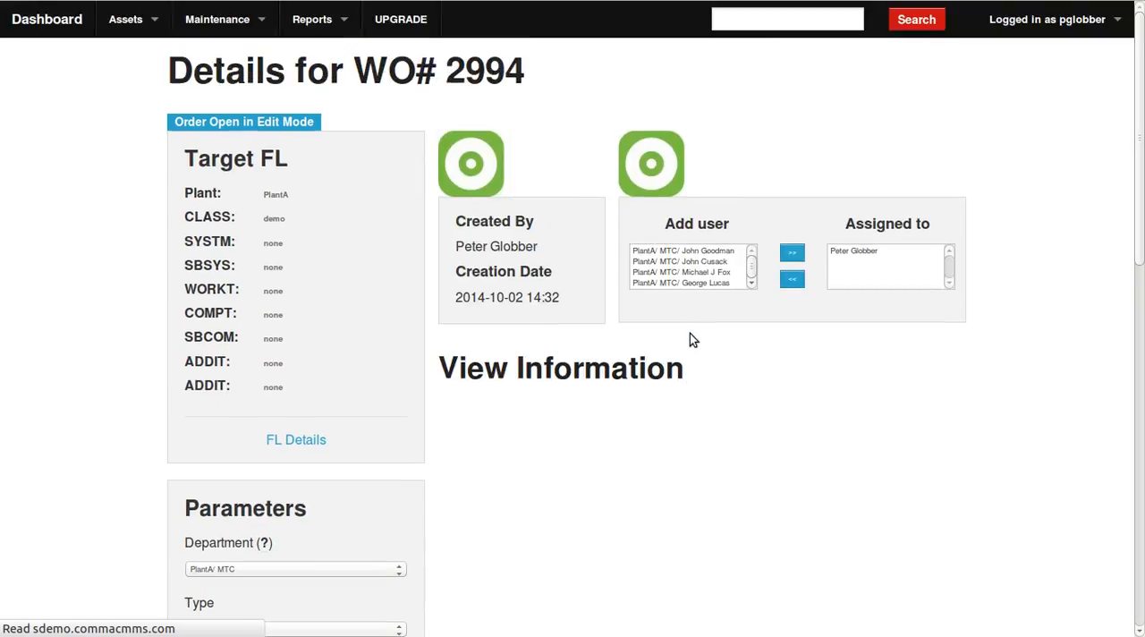
{"action": "scroll", "coordinate": [689, 340], "scroll_direction": "down", "scroll_amount": 2}
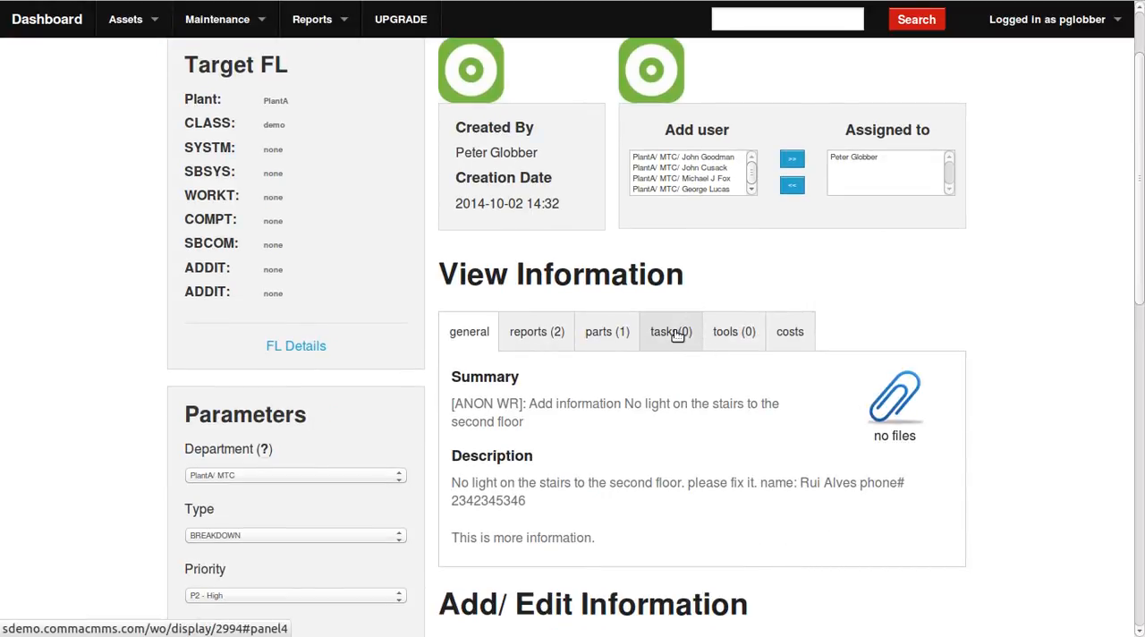
{"action": "left_click", "coordinate": [677, 335]}
{"action": "scroll", "coordinate": [562, 407], "scroll_direction": "down", "scroll_amount": 5}
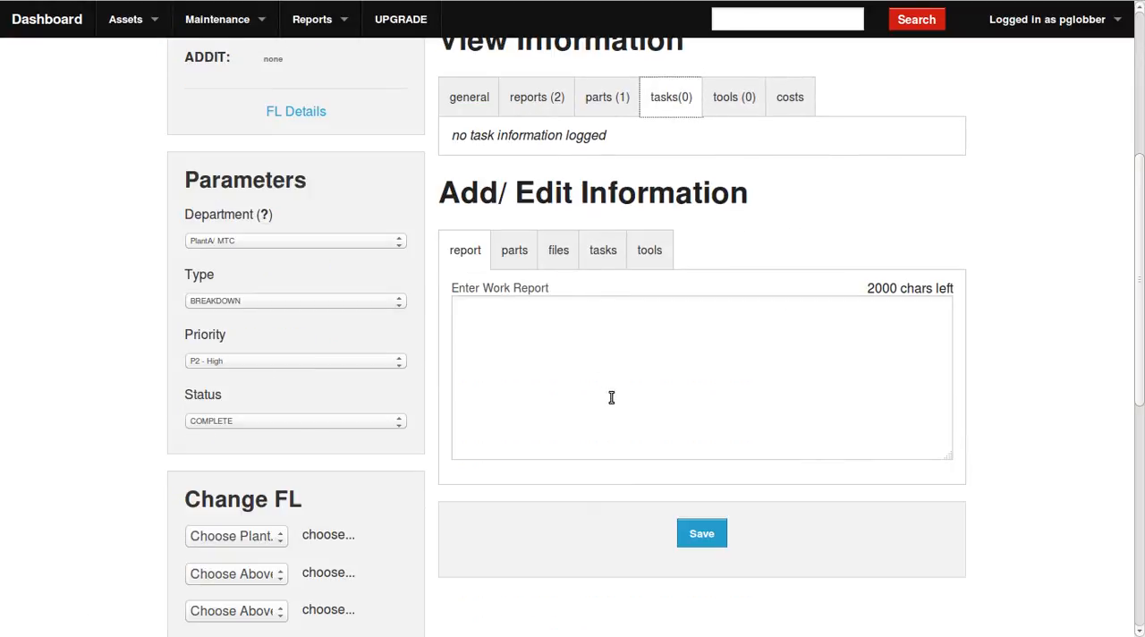
Replace the default job action with "took alook" and add it as a task to the work order.
{"action": "left_click", "coordinate": [605, 251]}
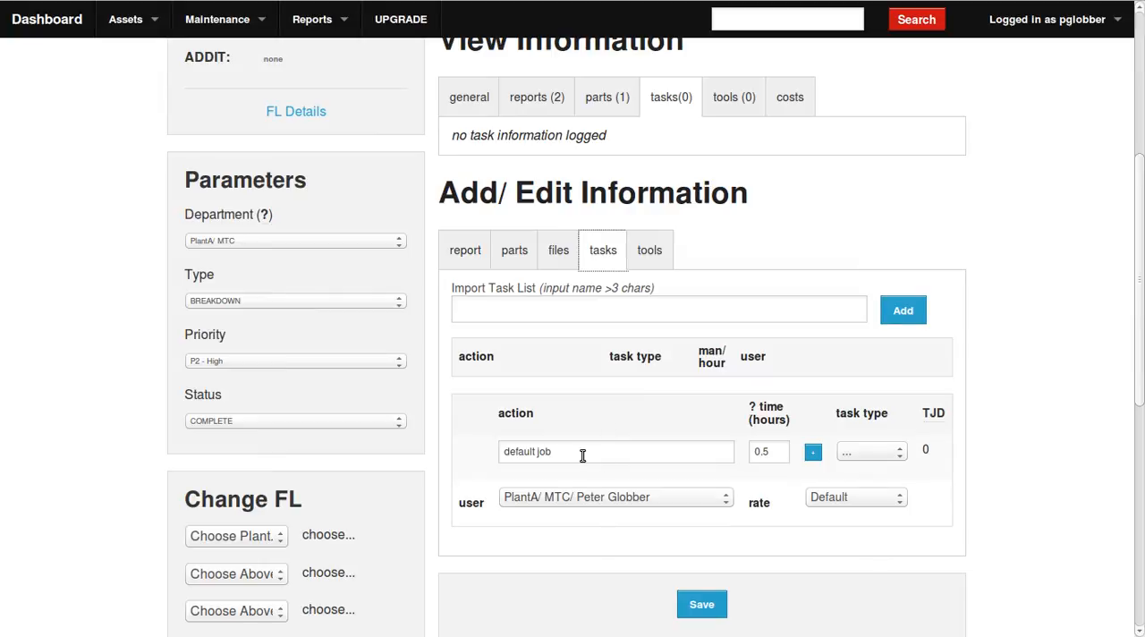
{"action": "triple_click", "coordinate": [504, 451]}
{"action": "key", "text": "BackSpace"}
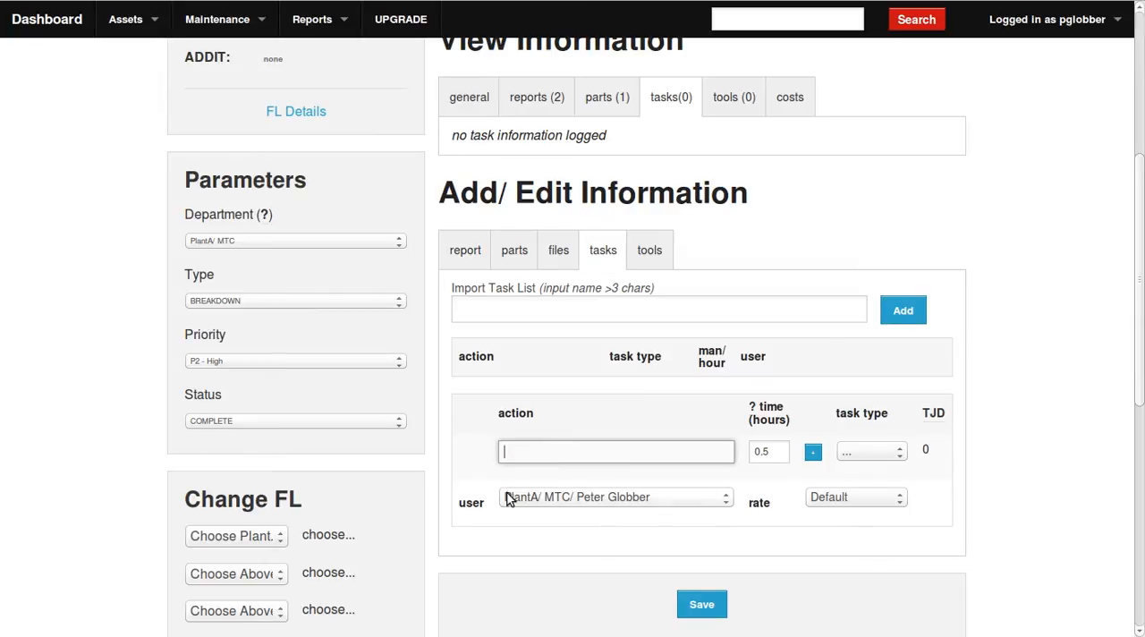
{"action": "type", "text": "took alook"}
{"action": "left_click", "coordinate": [812, 452]}
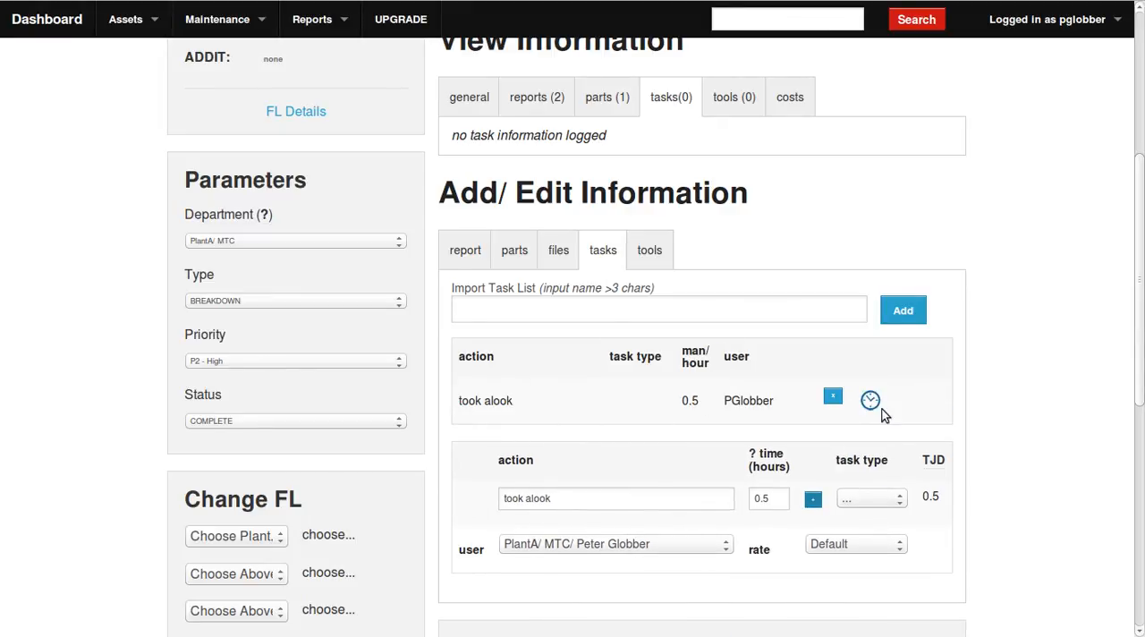
Replace the added task with a 0.5-hour Electrical task reading "took a look", and save the work order.
{"action": "left_click", "coordinate": [833, 396]}
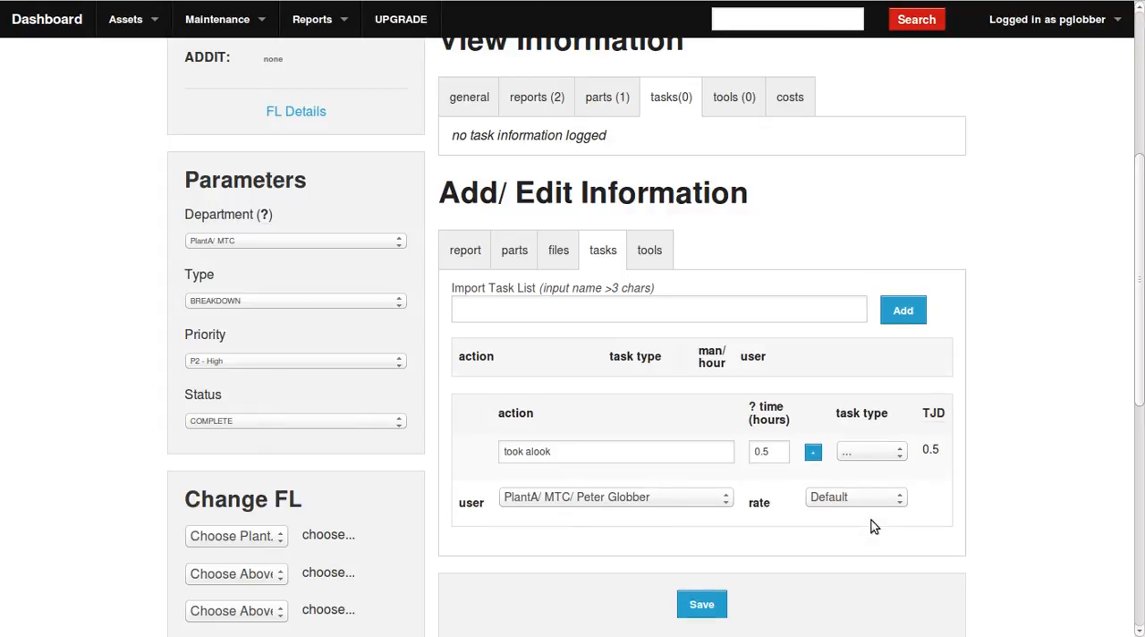
{"action": "left_click", "coordinate": [898, 456]}
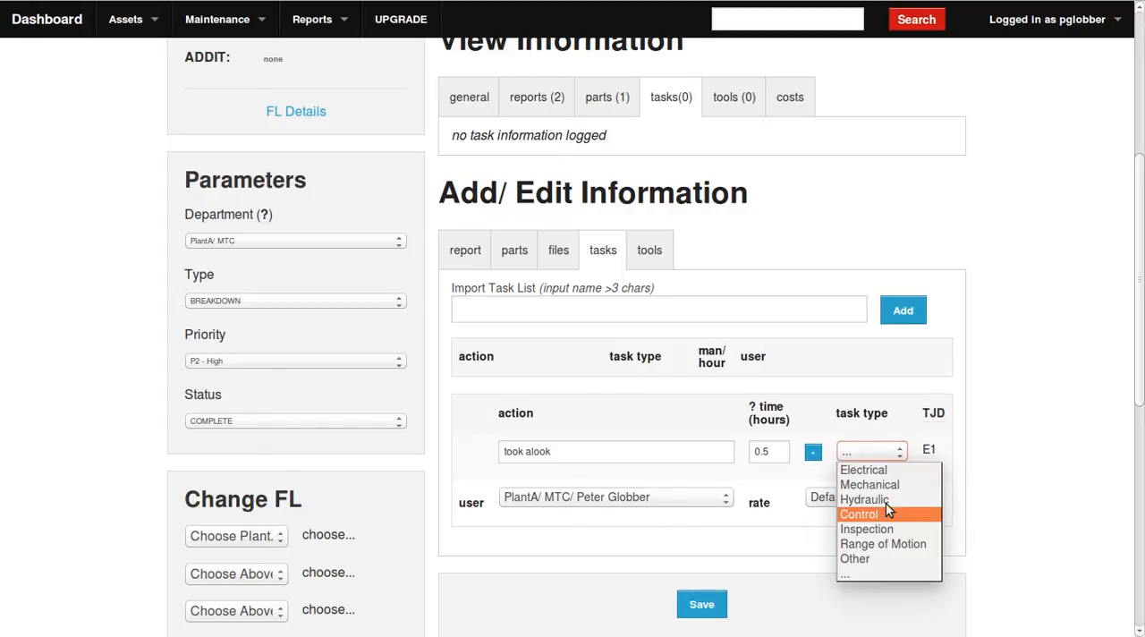
{"action": "left_click", "coordinate": [887, 472]}
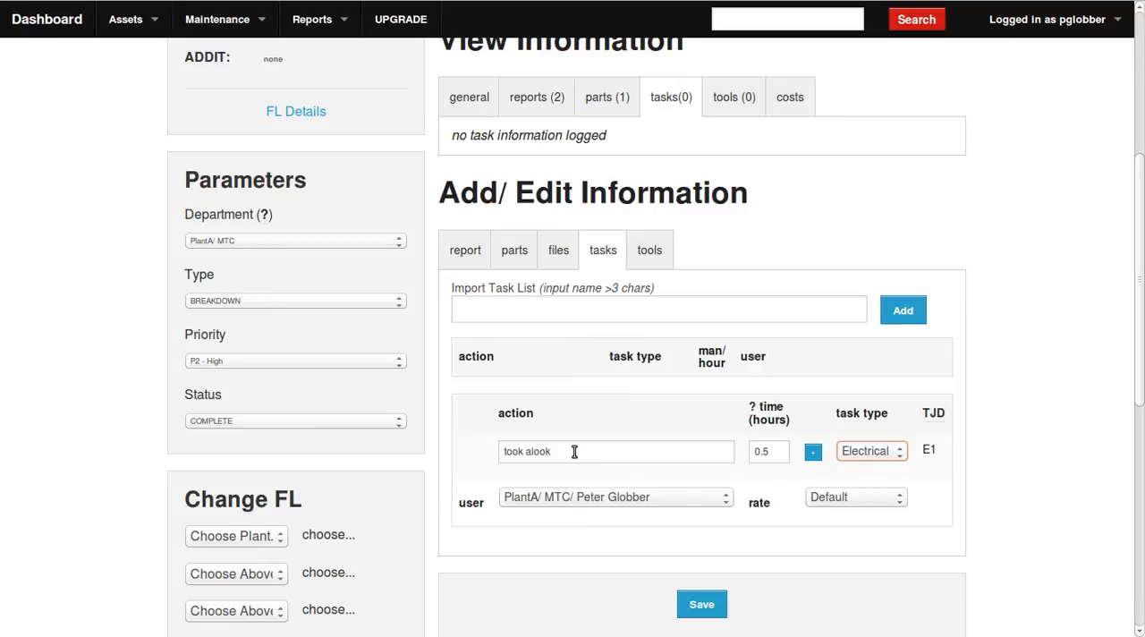
{"action": "left_click", "coordinate": [537, 452]}
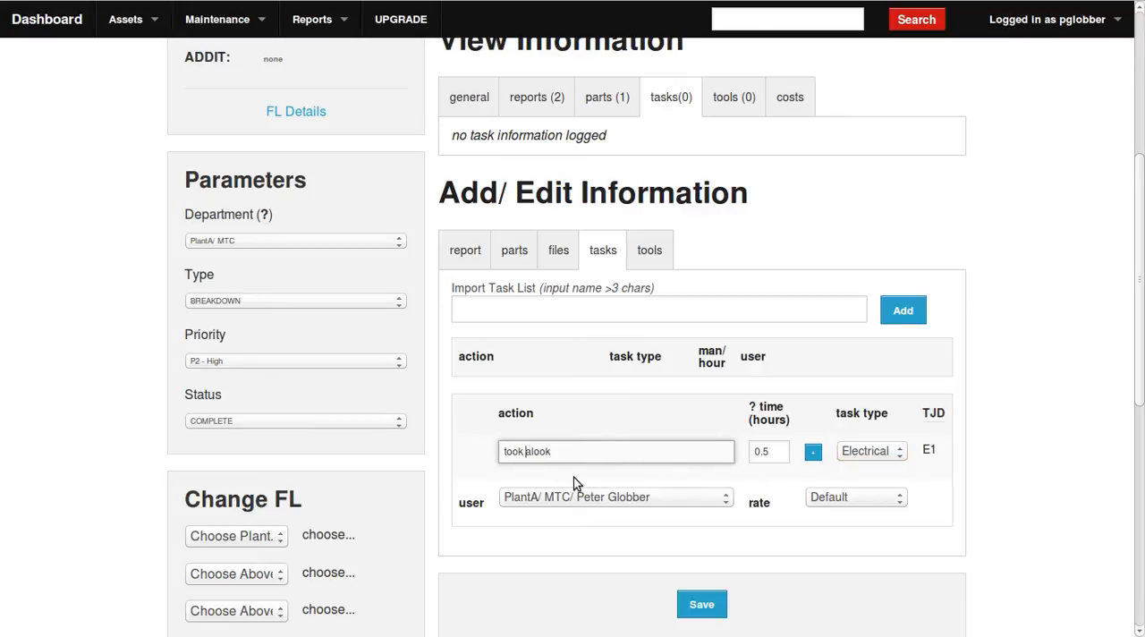
{"action": "scroll", "coordinate": [832, 546], "scroll_direction": "down", "scroll_amount": 1}
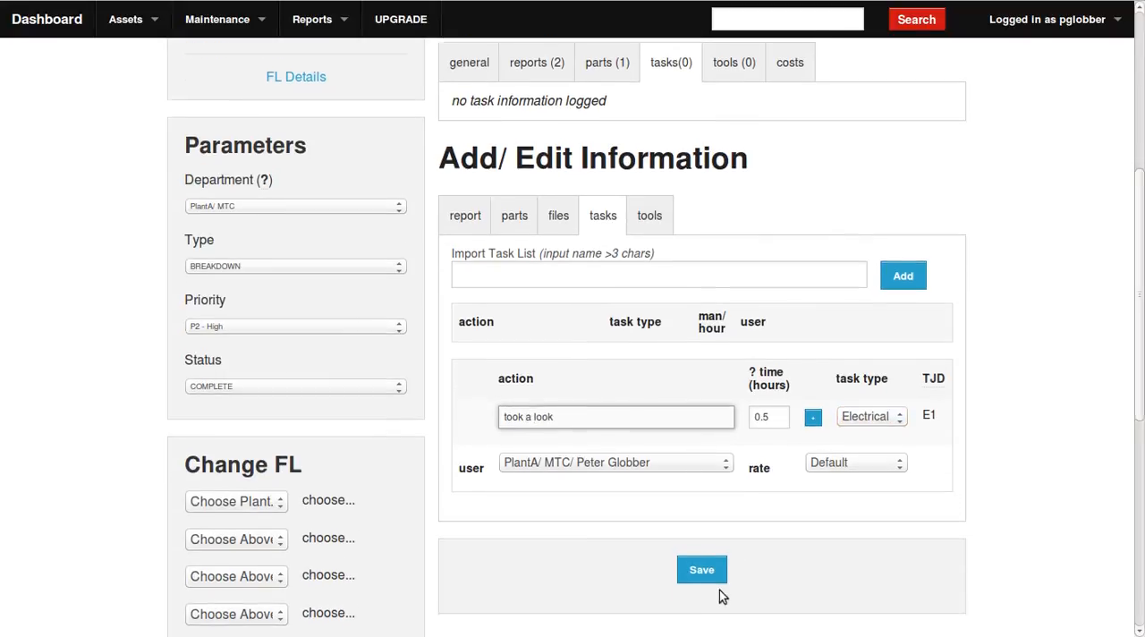
{"action": "left_click", "coordinate": [812, 404]}
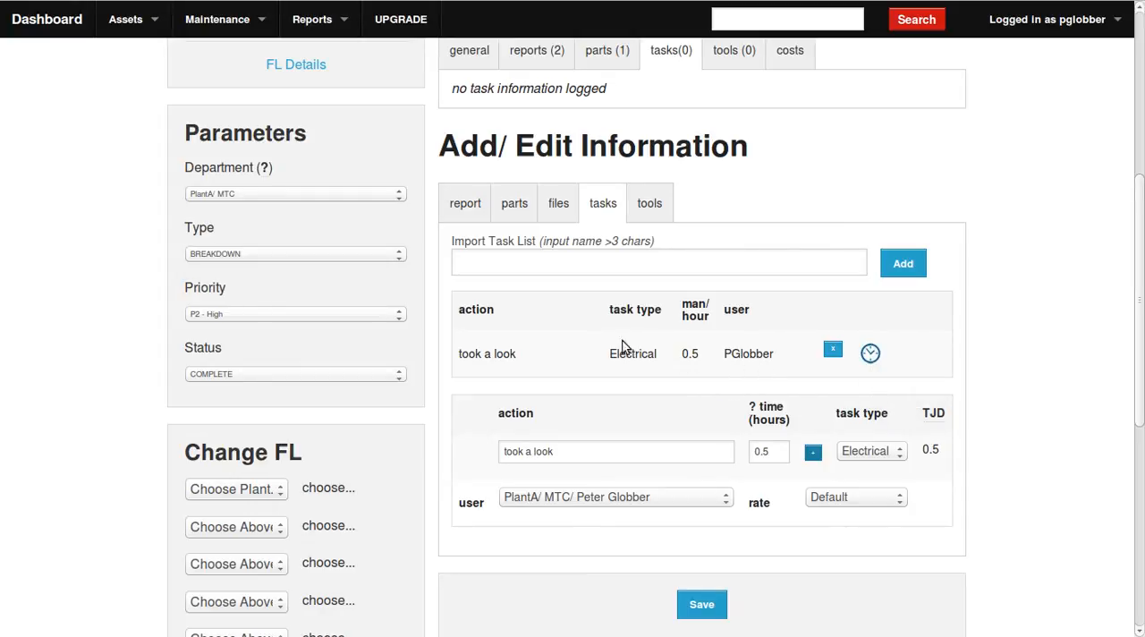
{"action": "left_click", "coordinate": [702, 605]}
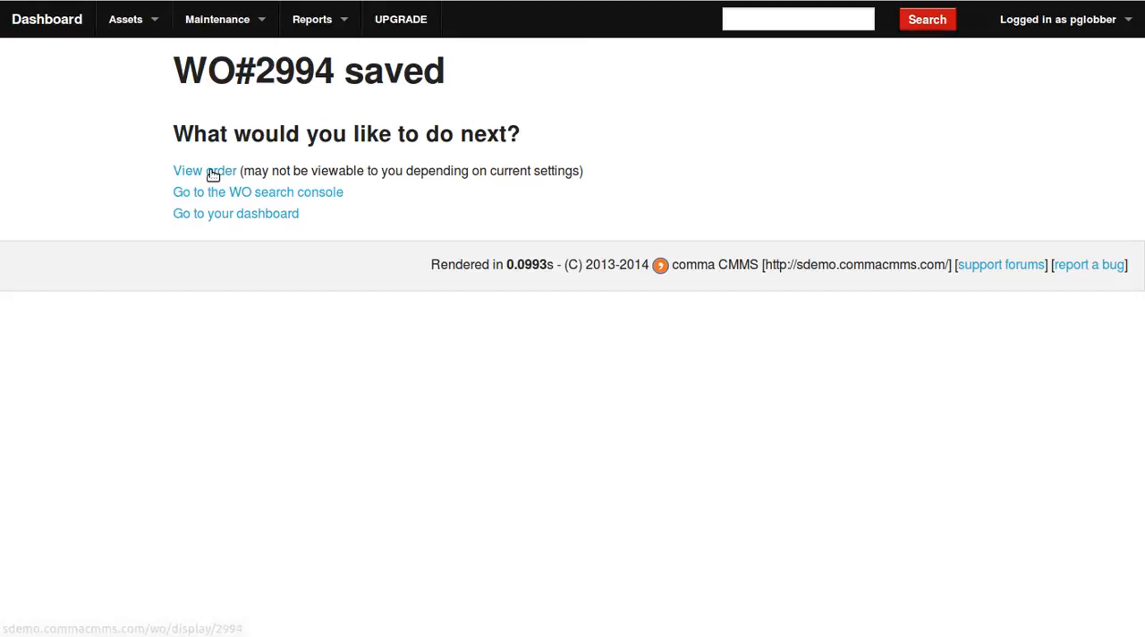
Open the saved work order and review its logged reports, parts and tasks.
{"action": "left_click", "coordinate": [208, 171]}
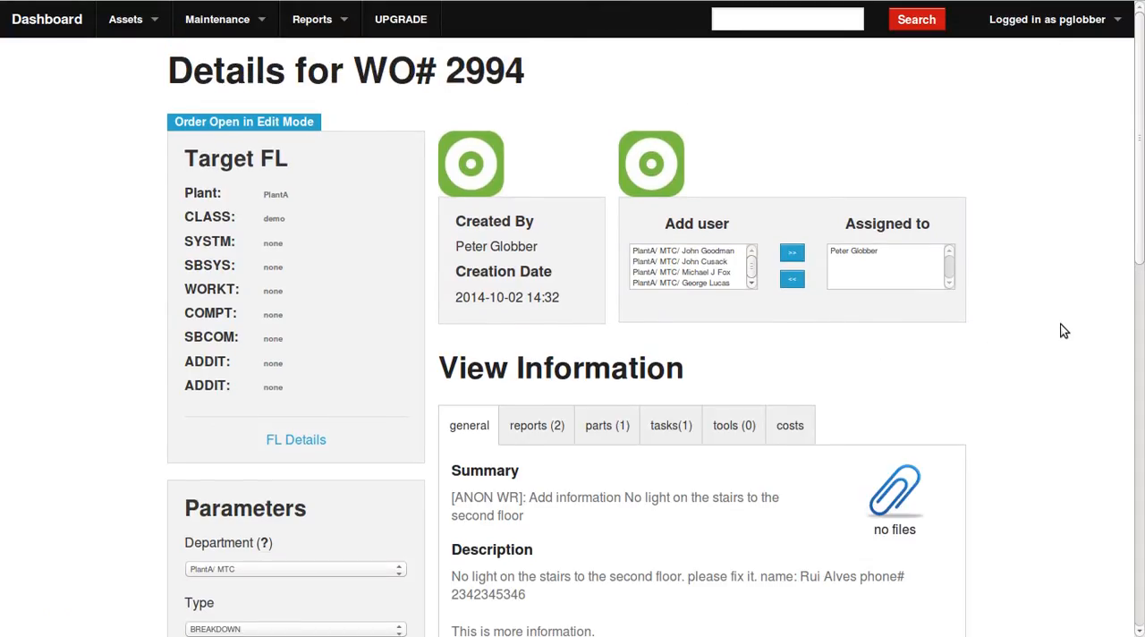
{"action": "scroll", "coordinate": [1063, 329], "scroll_direction": "down", "scroll_amount": 1}
{"action": "scroll", "coordinate": [738, 372], "scroll_direction": "down", "scroll_amount": 2}
{"action": "left_click", "coordinate": [538, 248]}
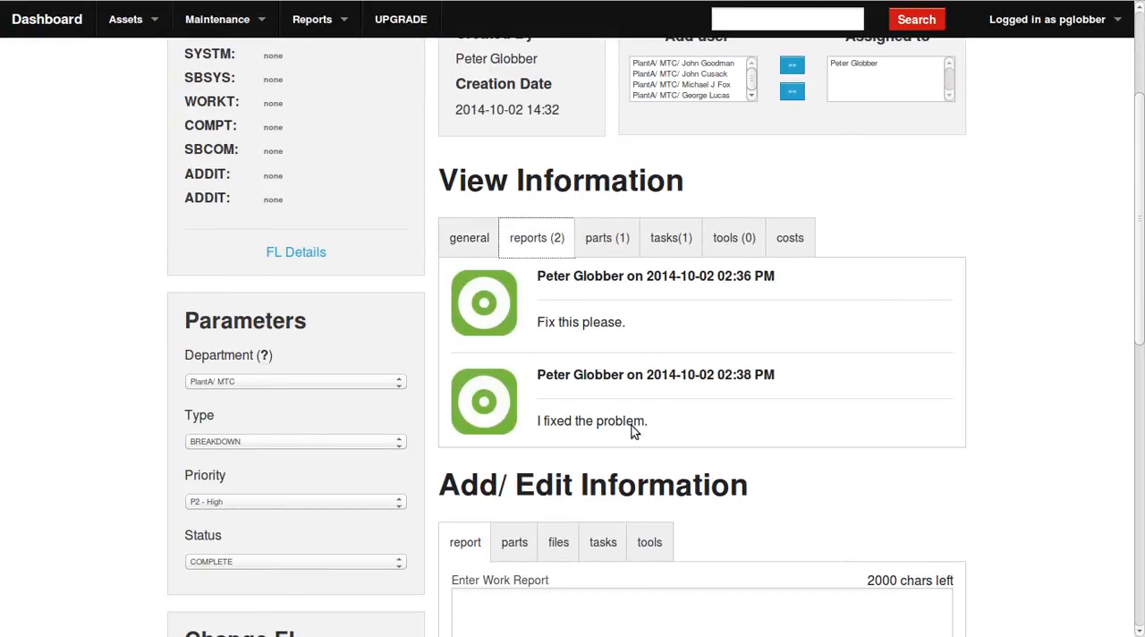
{"action": "left_click", "coordinate": [597, 240]}
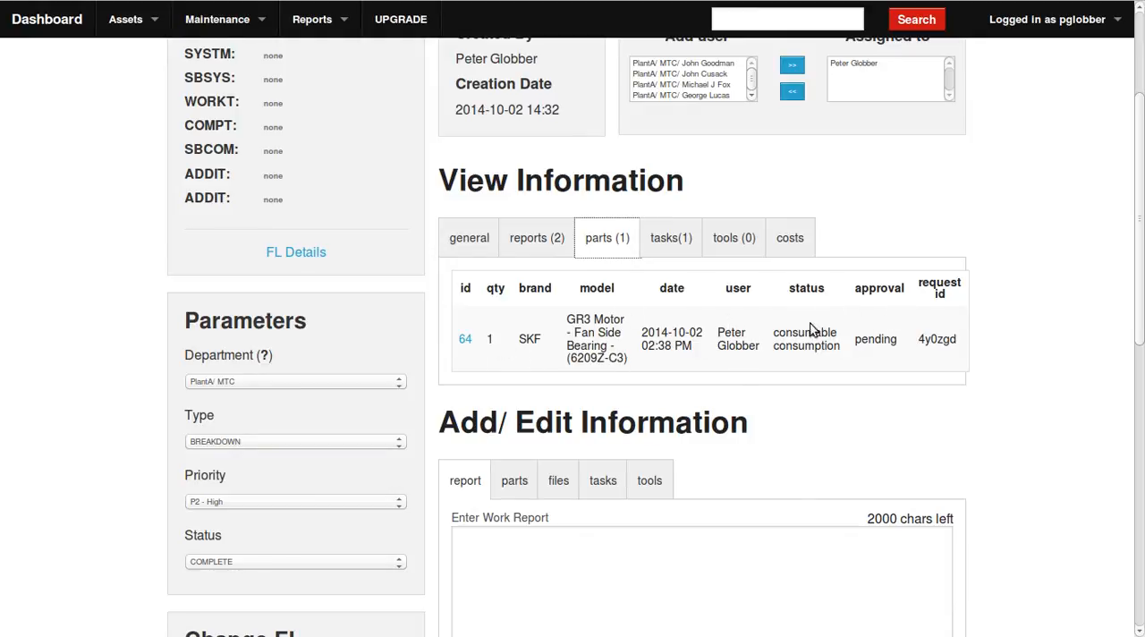
{"action": "left_click", "coordinate": [670, 250]}
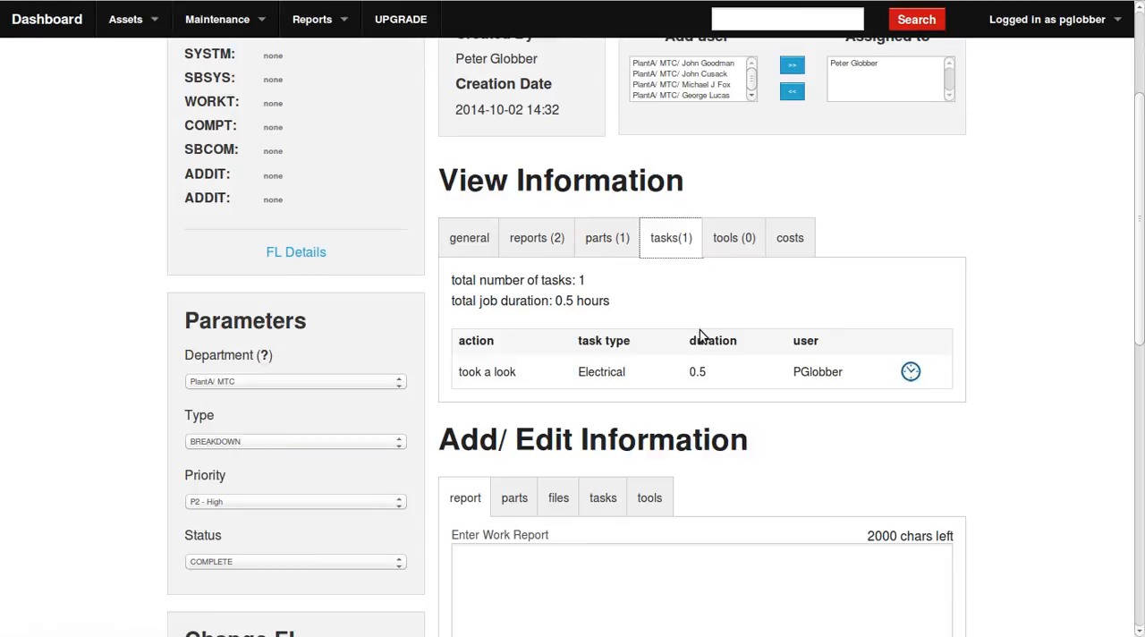
Compare the work order's part and task entries, checking the consumed bearing's approval state and date.
{"action": "left_click", "coordinate": [613, 236]}
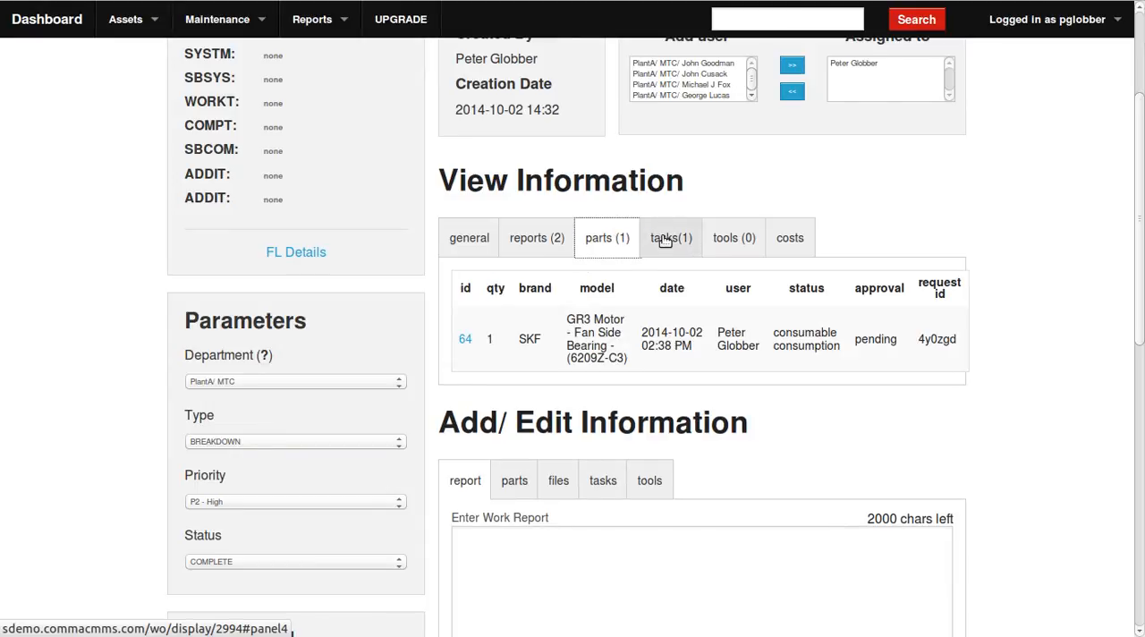
{"action": "left_click", "coordinate": [663, 240]}
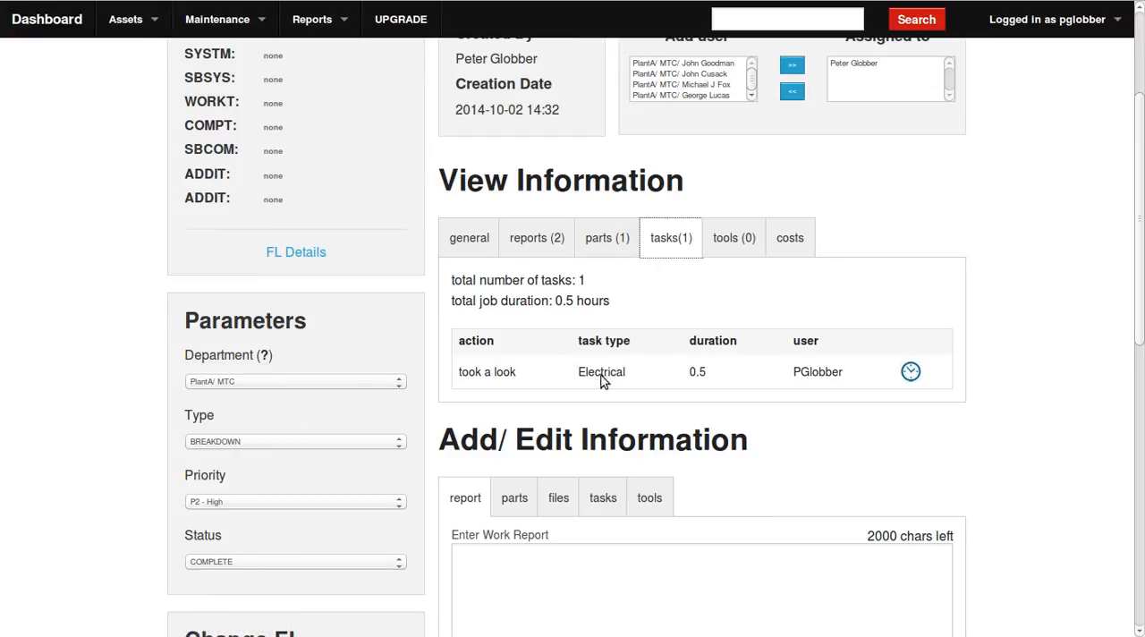
{"action": "left_click", "coordinate": [603, 229]}
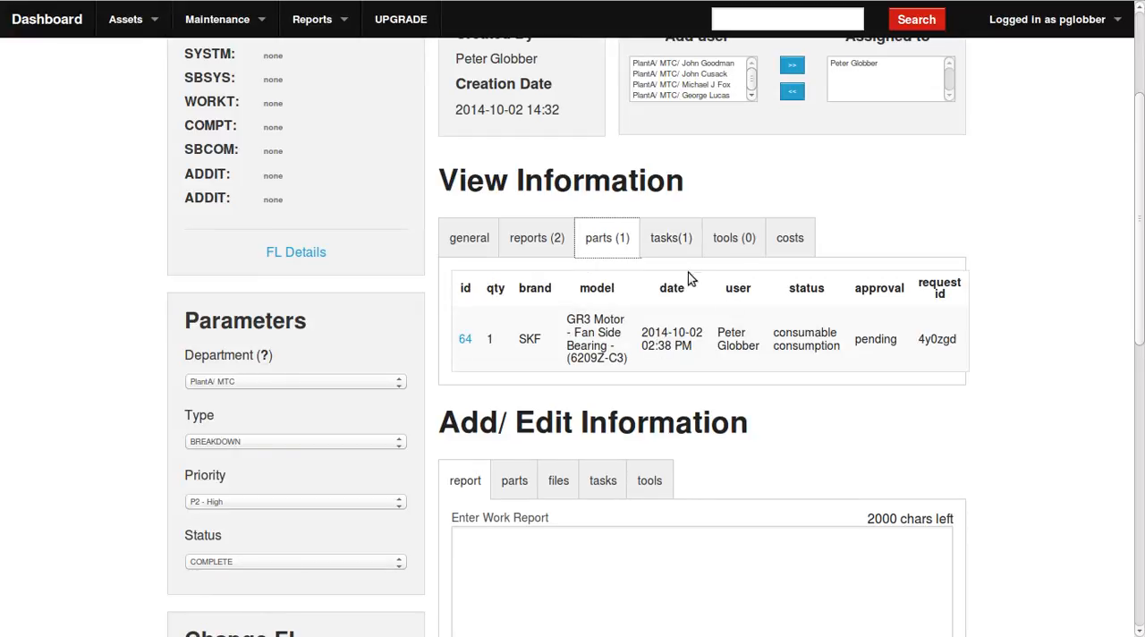
{"action": "left_click", "coordinate": [671, 238]}
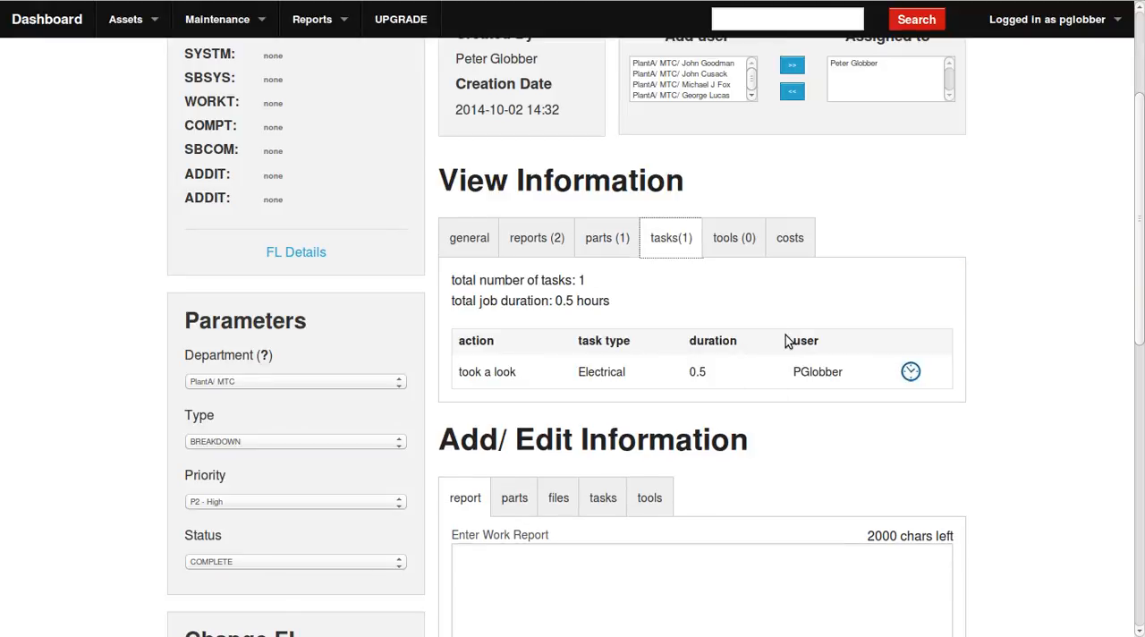
{"action": "left_click", "coordinate": [594, 244]}
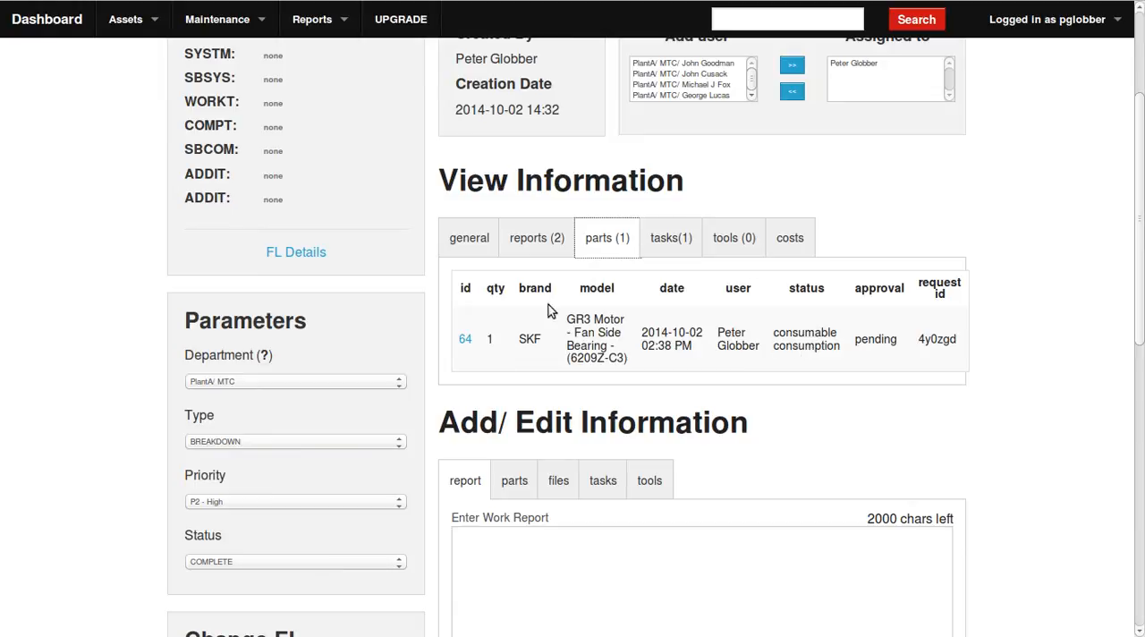
{"action": "left_click_drag", "start_coordinate": [898, 342], "coordinate": [845, 351]}
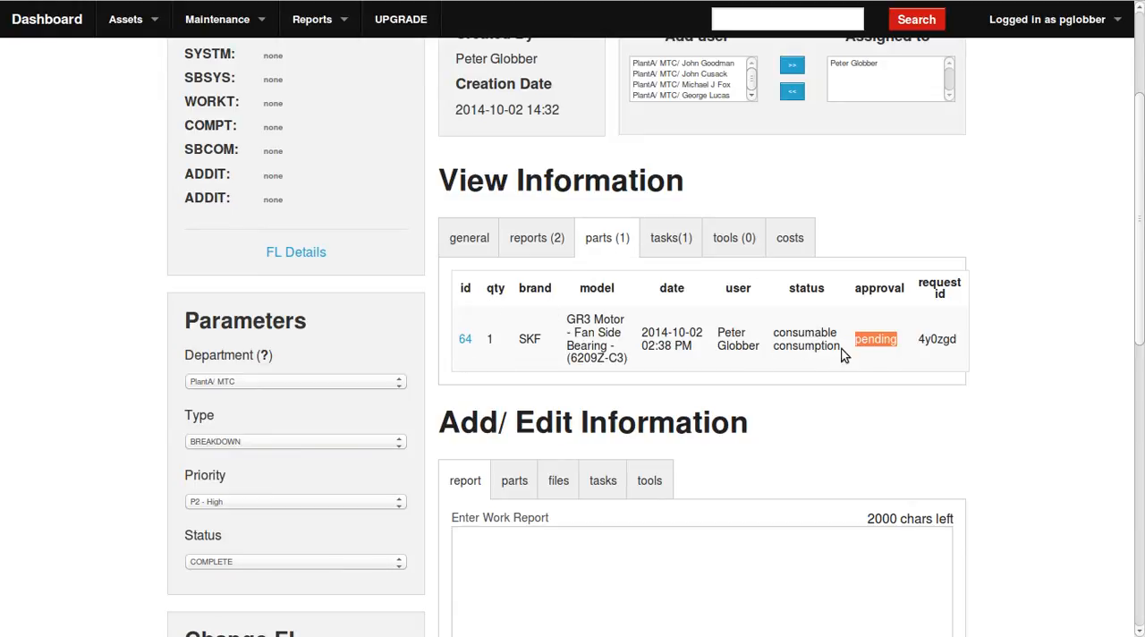
{"action": "left_click", "coordinate": [698, 354]}
{"action": "left_click_drag", "start_coordinate": [703, 347], "coordinate": [641, 332]}
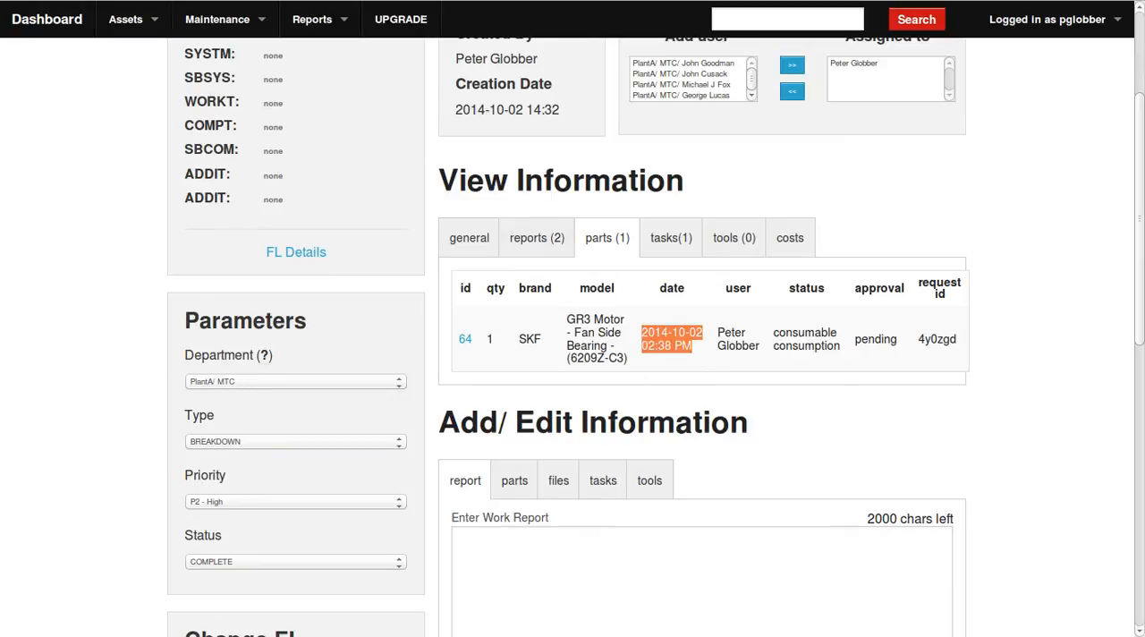
Return to the dashboard, refresh the work order list to check the status of WO 2994, and reopen that order.
{"action": "key", "text": "alt+Left"}
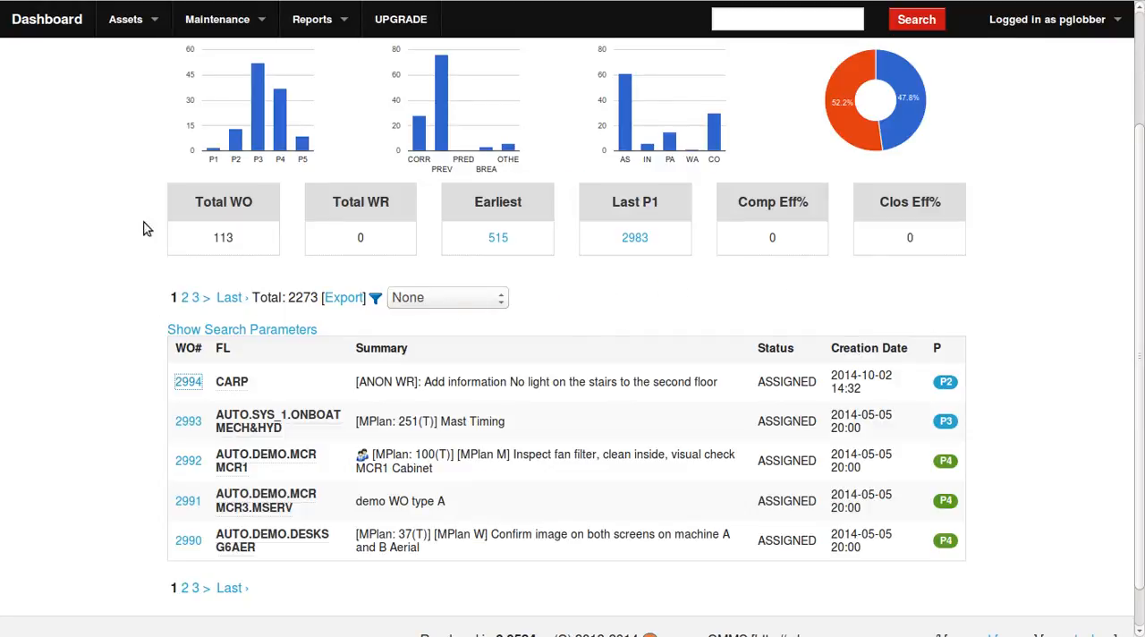
{"action": "scroll", "coordinate": [741, 107], "scroll_direction": "down", "scroll_amount": 1}
{"action": "key", "text": "F5"}
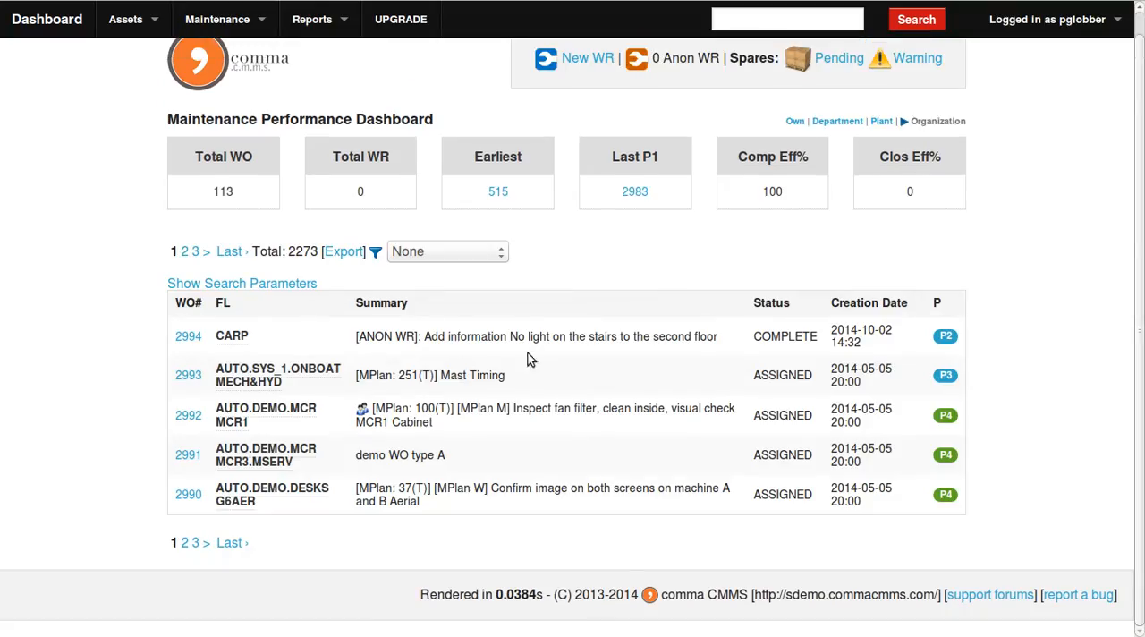
{"action": "left_click", "coordinate": [189, 335]}
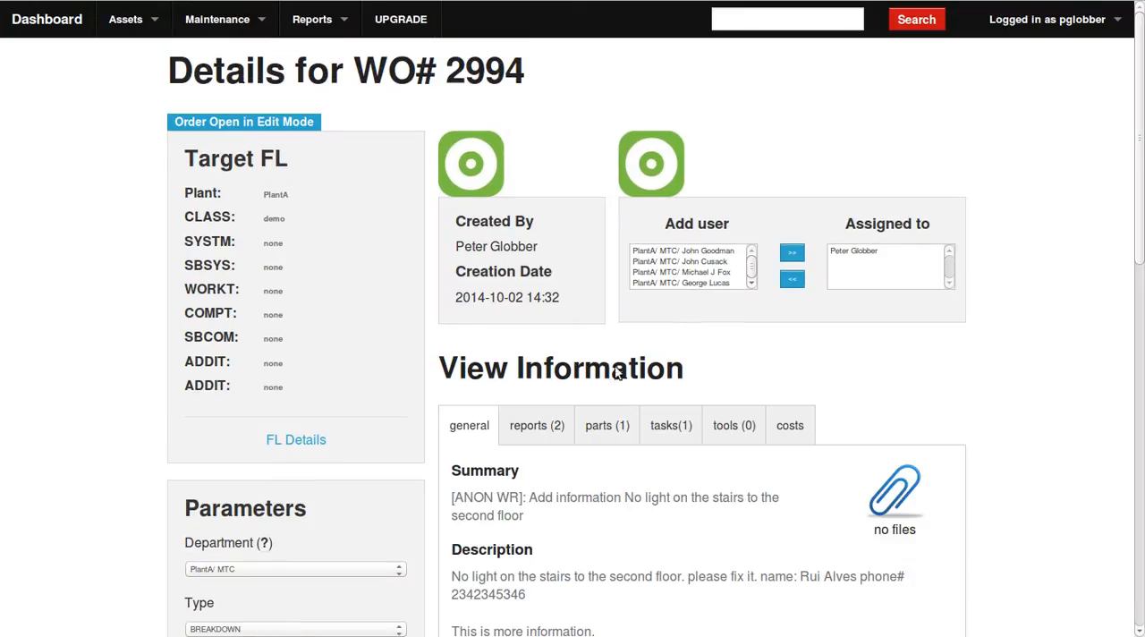
Review the work order's general details and reports, and check the approval state of its consumed part.
{"action": "scroll", "coordinate": [770, 369], "scroll_direction": "down", "scroll_amount": 3}
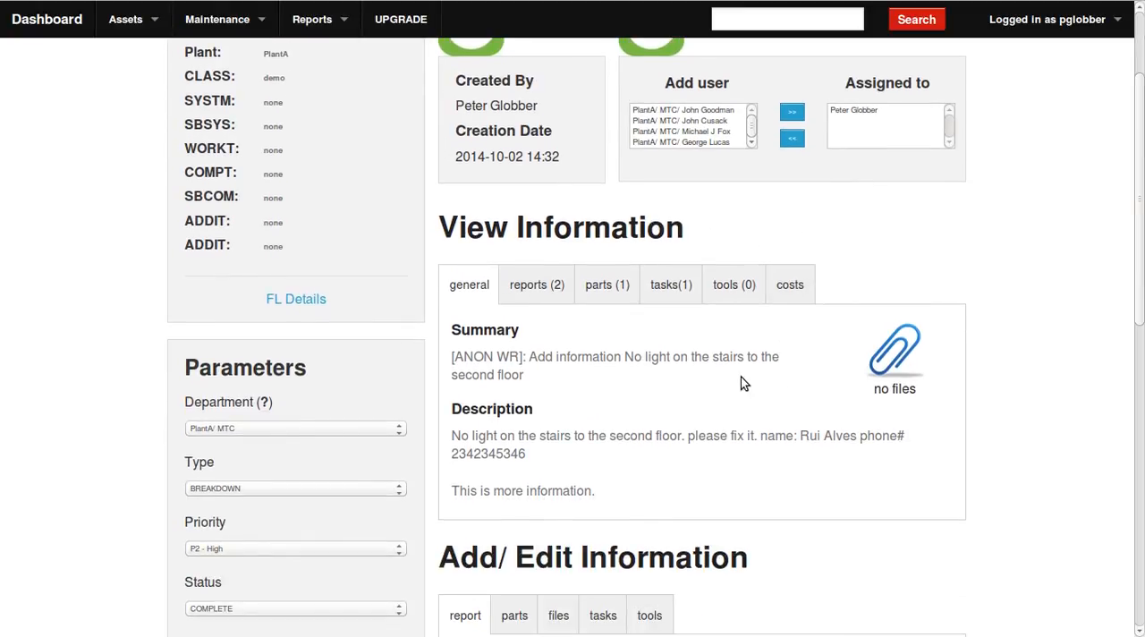
{"action": "scroll", "coordinate": [600, 318], "scroll_direction": "down", "scroll_amount": 2}
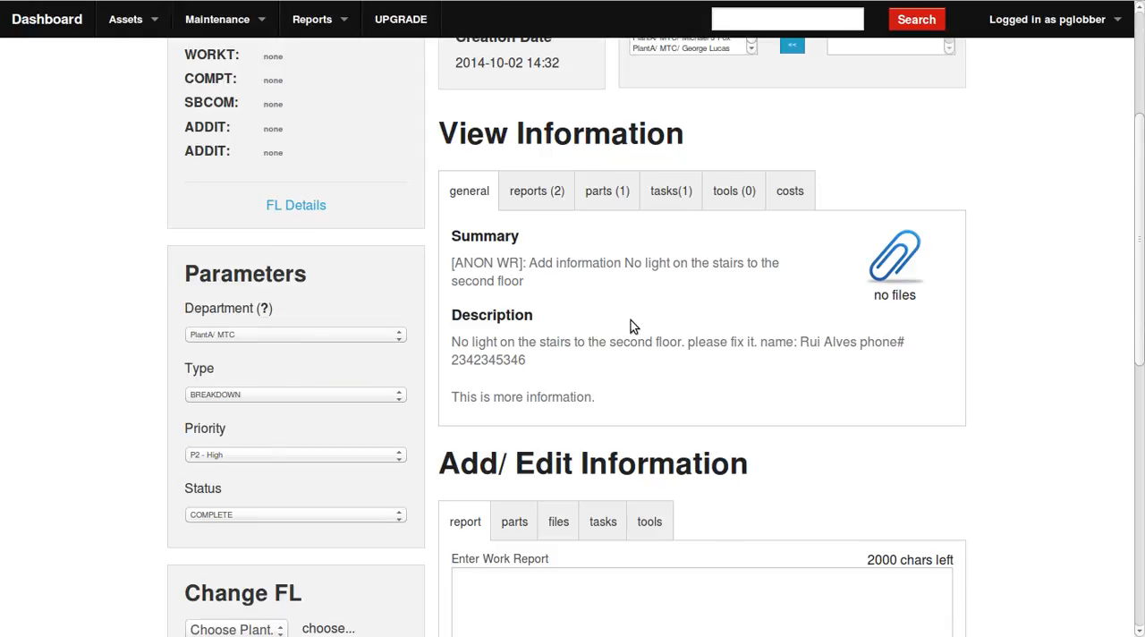
{"action": "scroll", "coordinate": [663, 320], "scroll_direction": "down", "scroll_amount": 3}
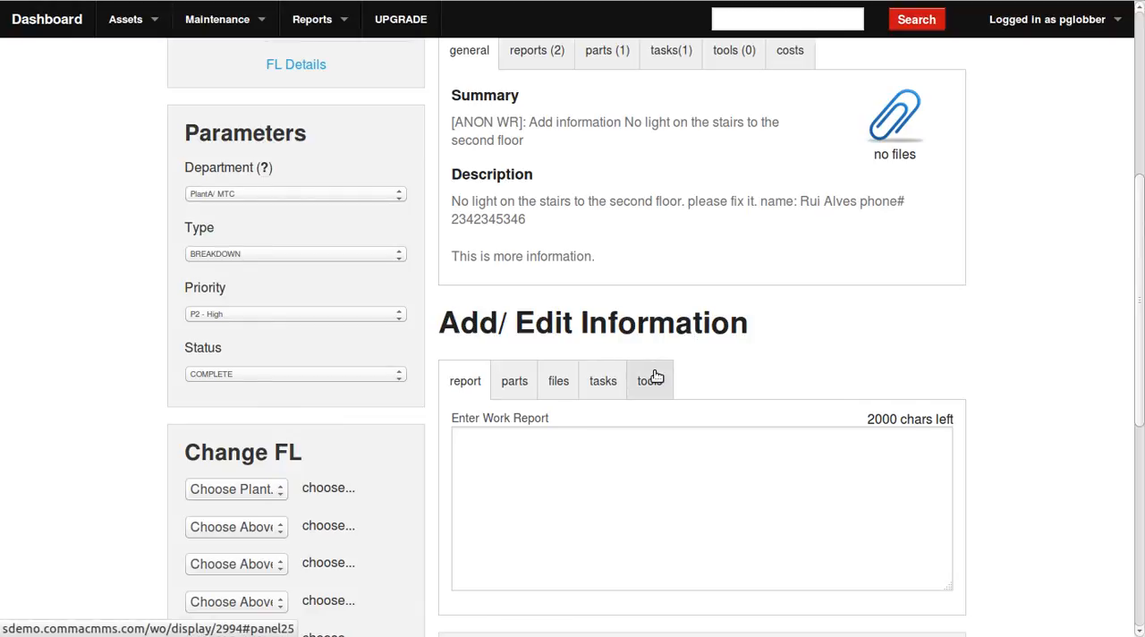
{"action": "scroll", "coordinate": [657, 354], "scroll_direction": "up", "scroll_amount": 1}
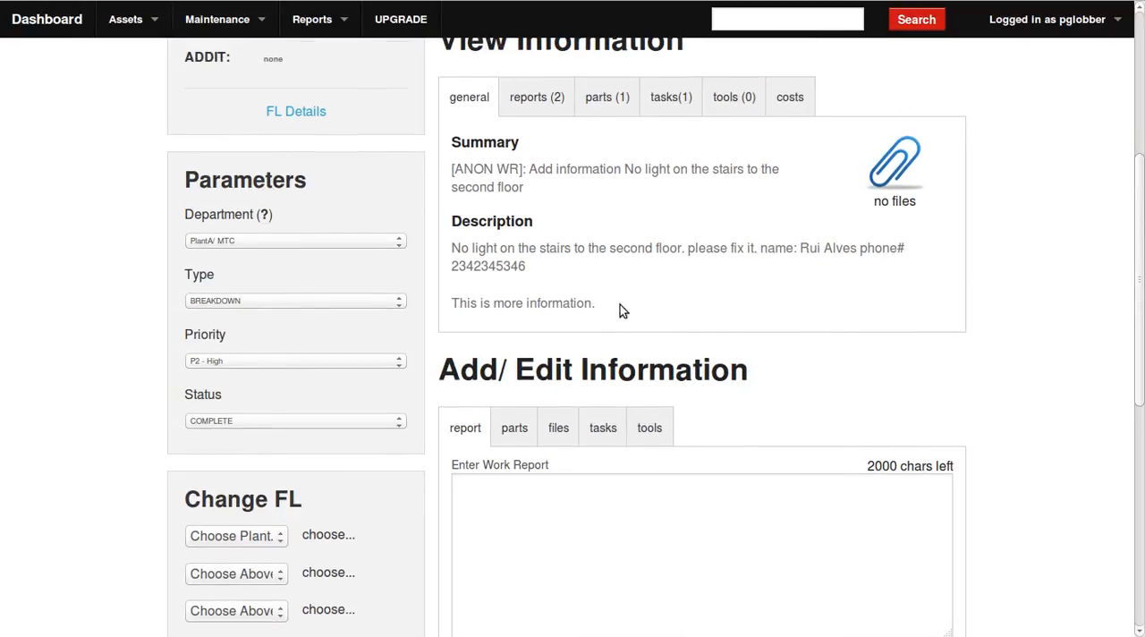
{"action": "left_click", "coordinate": [571, 110]}
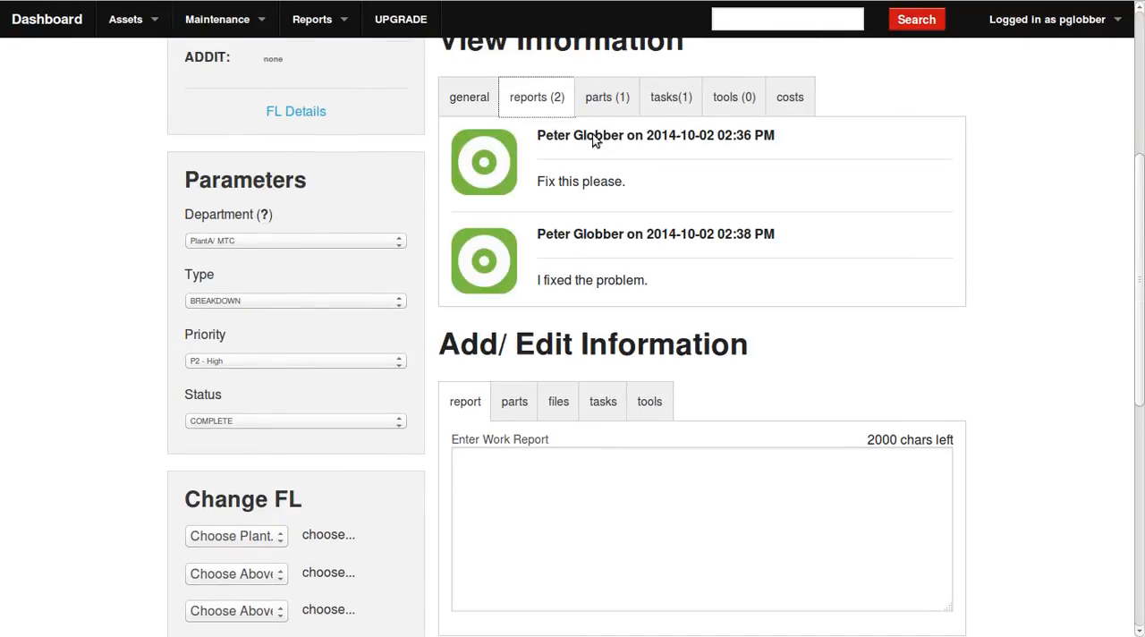
{"action": "left_click", "coordinate": [641, 102]}
{"action": "left_click", "coordinate": [612, 102]}
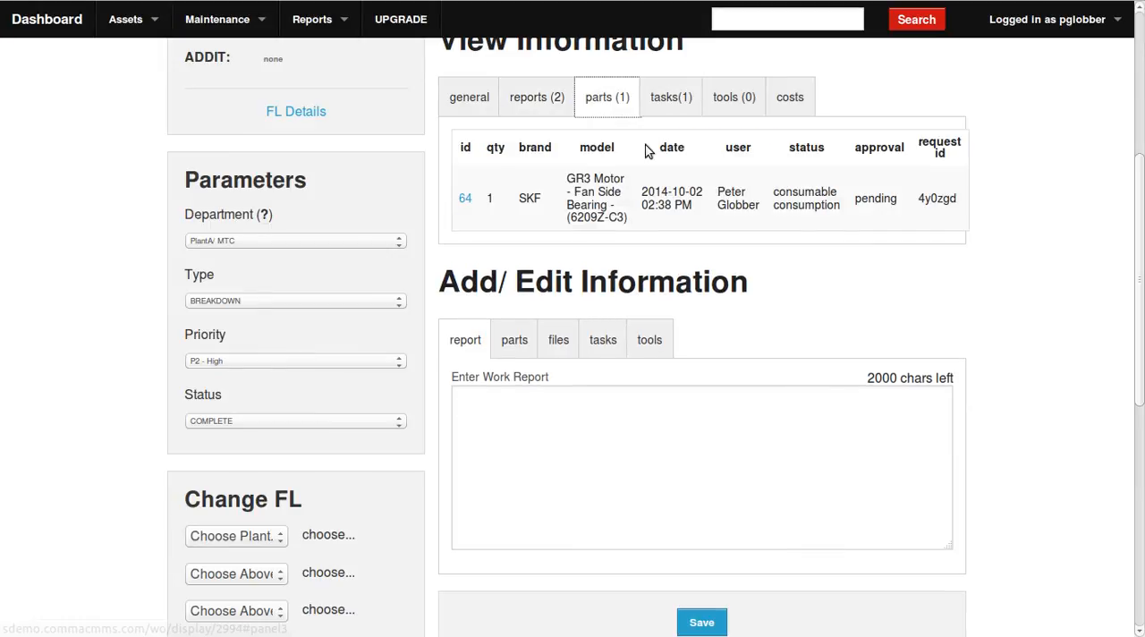
{"action": "left_click_drag", "start_coordinate": [902, 198], "coordinate": [861, 199]}
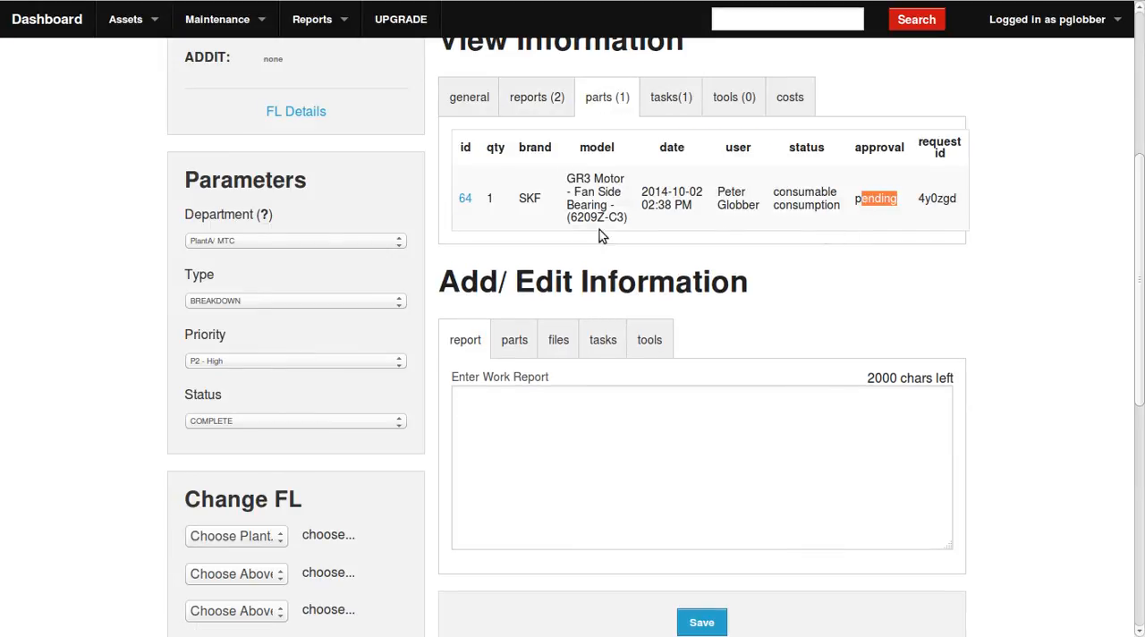
Open the consumed SKF bearing's equipment record for editing, approve its pending usage for work order 2994, and return to the order.
{"action": "left_click", "coordinate": [466, 200]}
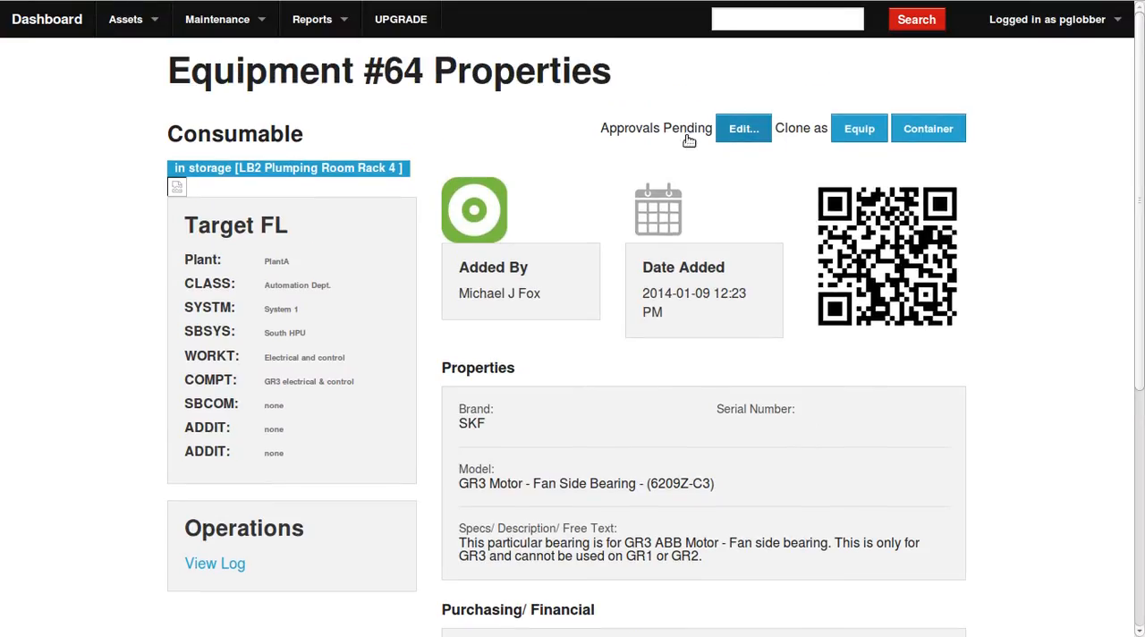
{"action": "left_click_drag", "start_coordinate": [600, 131], "coordinate": [694, 131]}
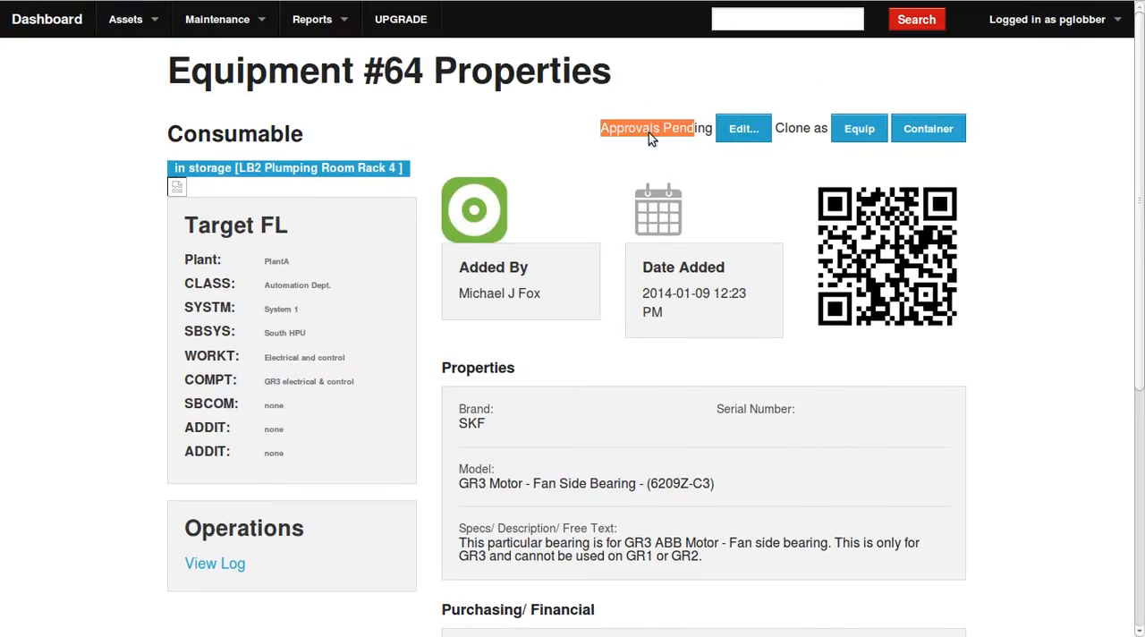
{"action": "left_click", "coordinate": [741, 128]}
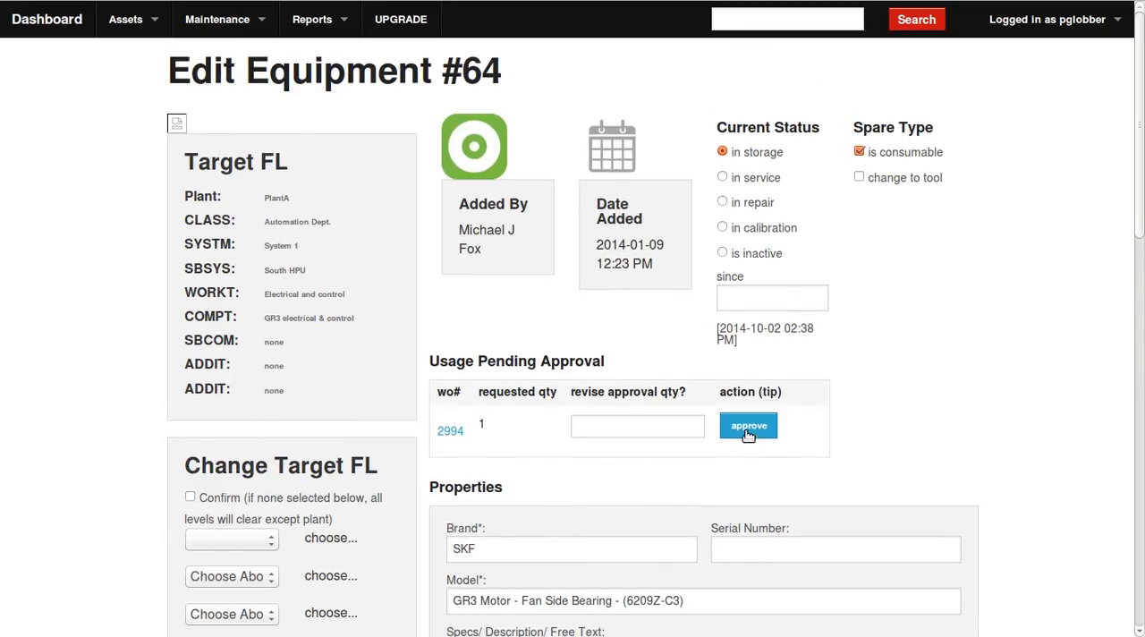
{"action": "left_click", "coordinate": [748, 430]}
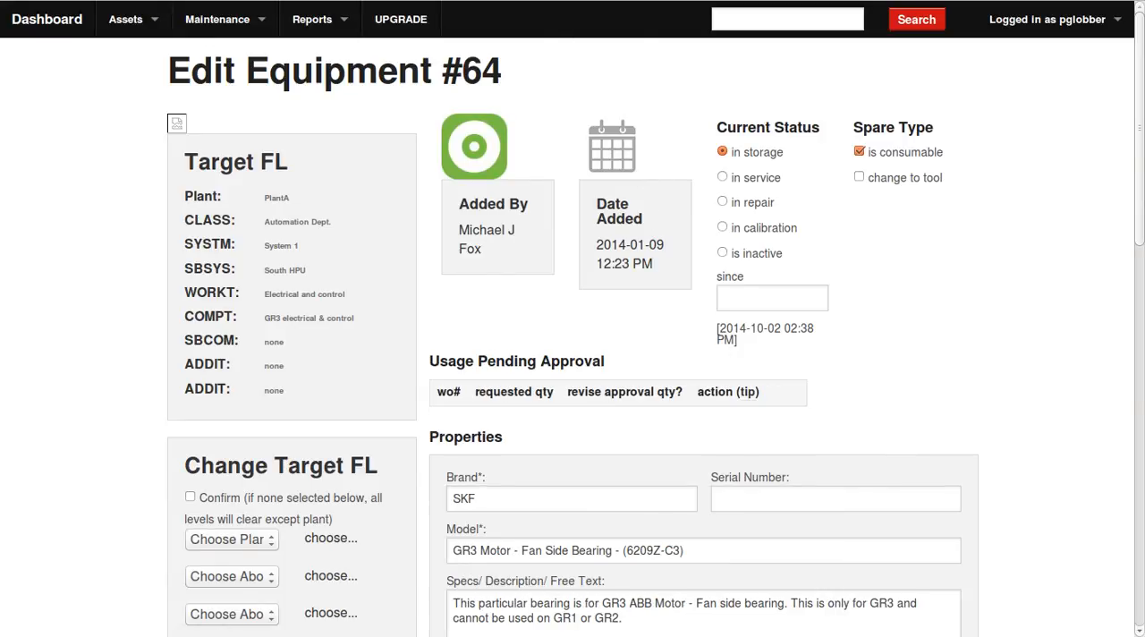
{"action": "key", "text": "ctrl+w"}
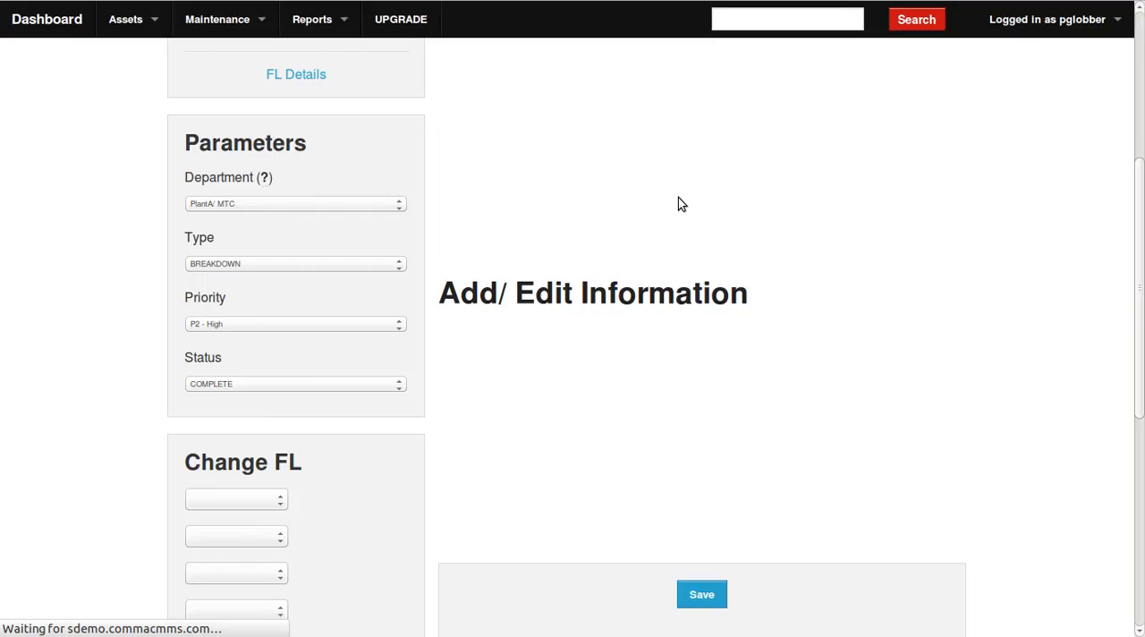
Compare the pending and approved bearing entries on the reloaded work order, and look over its reports.
{"action": "left_click", "coordinate": [615, 99]}
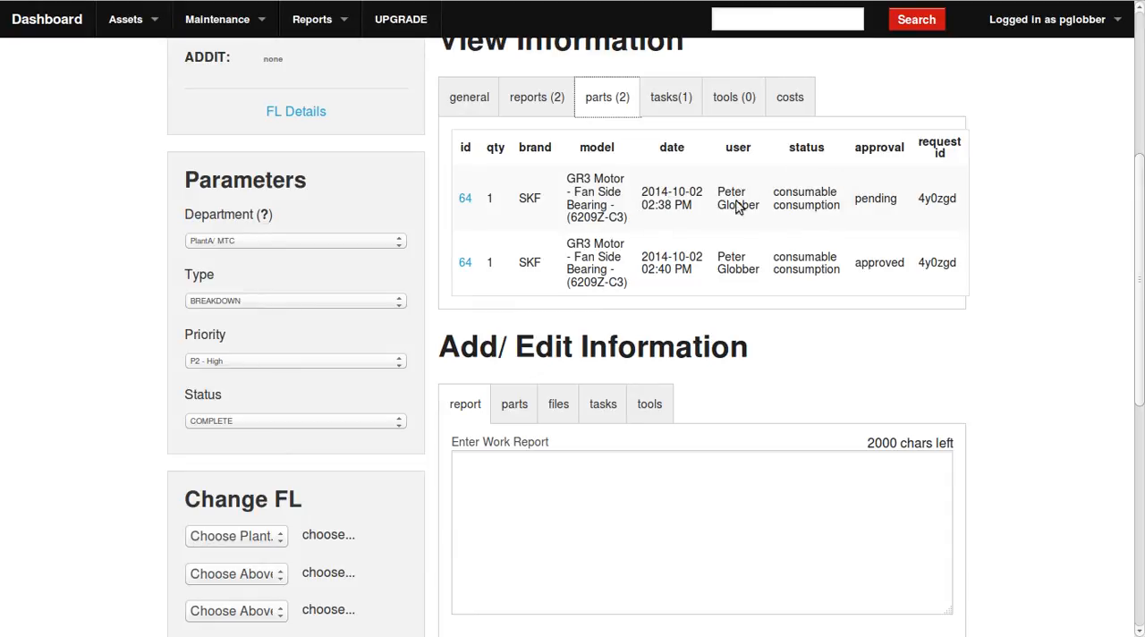
{"action": "scroll", "coordinate": [699, 279], "scroll_direction": "up", "scroll_amount": 2}
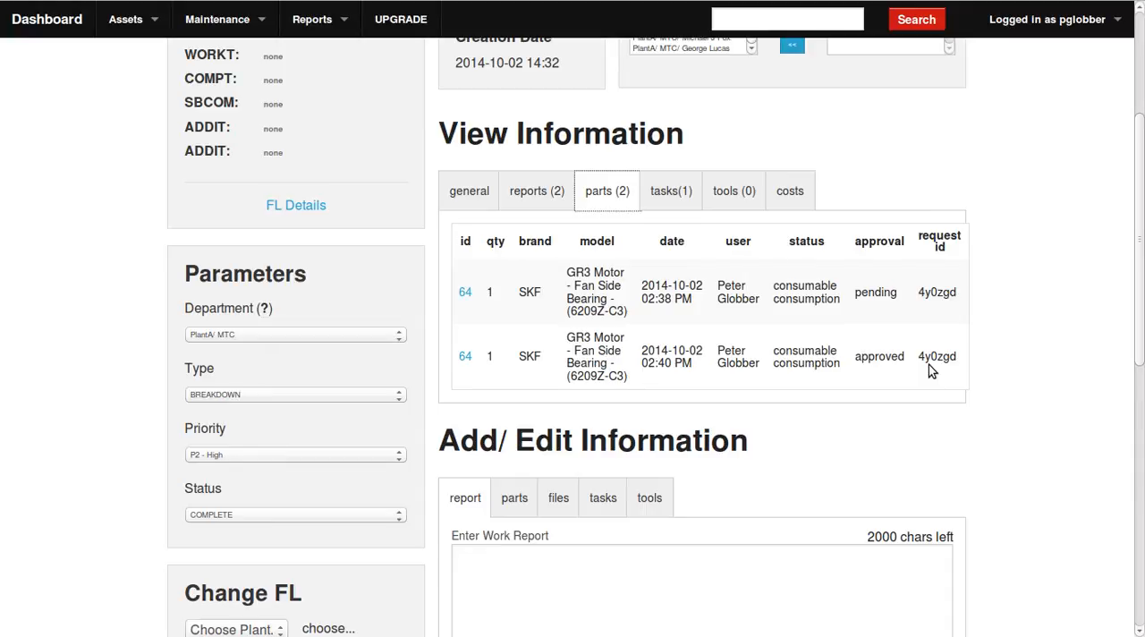
{"action": "left_click_drag", "start_coordinate": [770, 369], "coordinate": [623, 286]}
{"action": "left_click", "coordinate": [627, 284]}
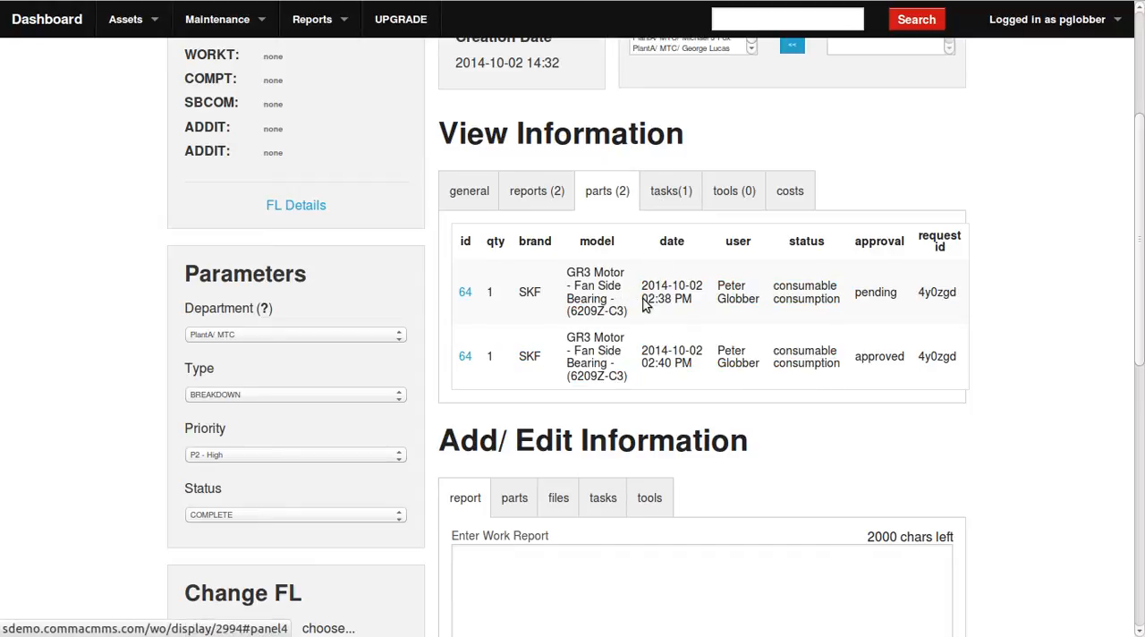
{"action": "scroll", "coordinate": [536, 233], "scroll_direction": "down", "scroll_amount": 2}
{"action": "left_click", "coordinate": [537, 97]}
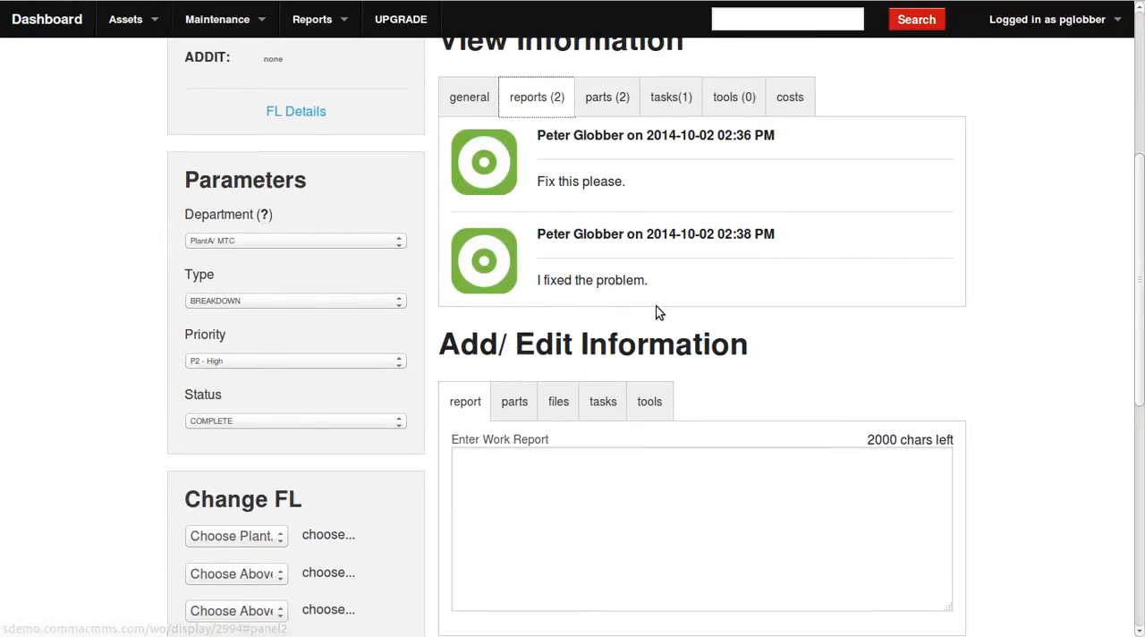
Enter the work report "Job complete. done well. Informt he user." for the work order.
{"action": "left_click", "coordinate": [551, 528]}
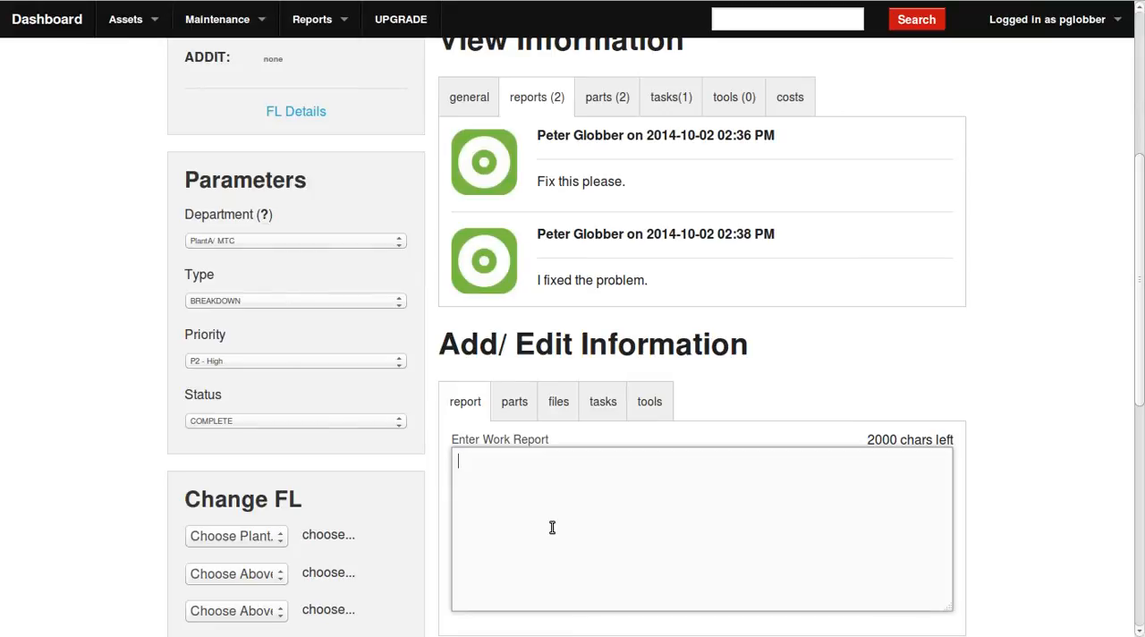
{"action": "type", "text": "Job complete."}
{"action": "key", "text": "BackSpace"}
{"action": "type", "text": "."}
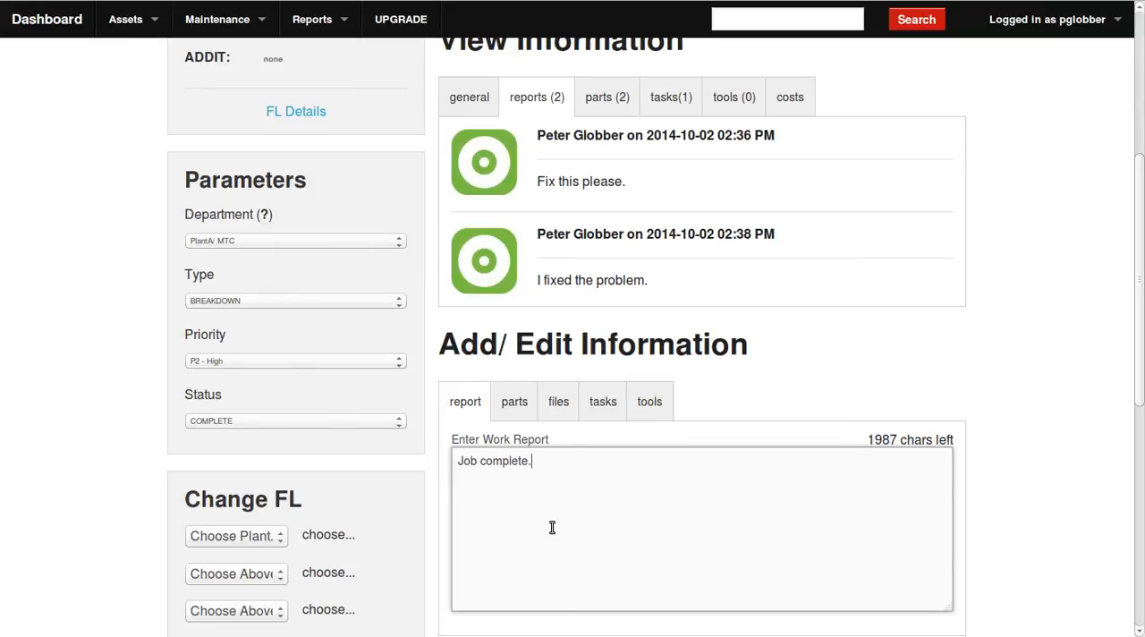
{"action": "type", "text": " done well. Informt he reque"}
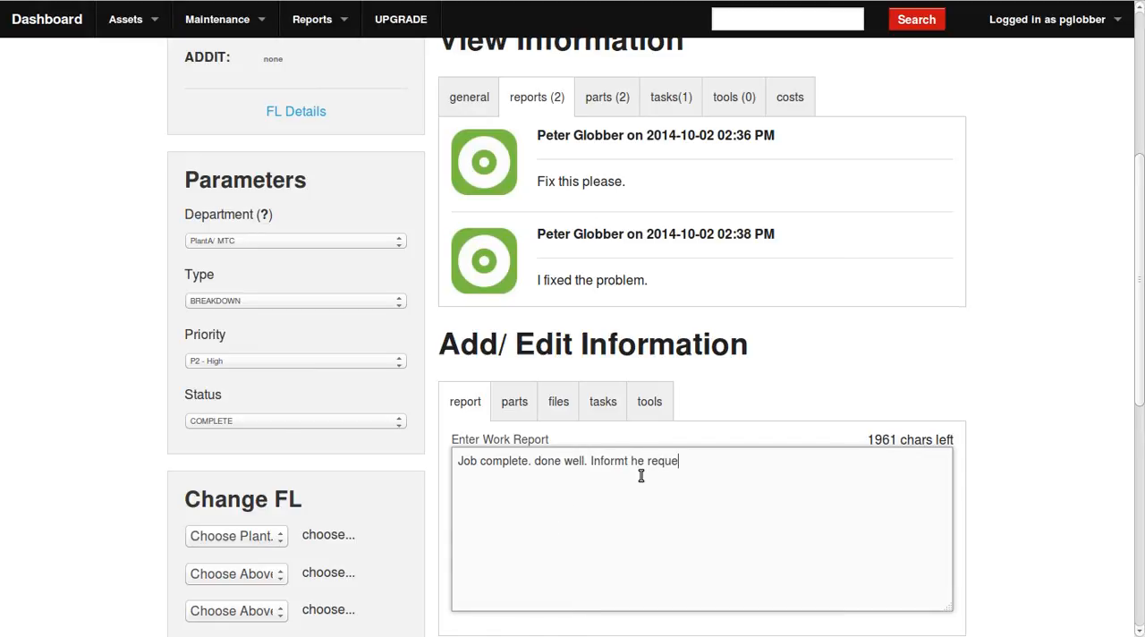
{"action": "type", "text": "steor user."}
{"action": "double_click", "coordinate": [678, 475]}
{"action": "key", "text": "BackSpace"}
{"action": "key", "text": "BackSpace"}
{"action": "left_click", "coordinate": [1022, 358]}
Set the work order's status to CLOSED and save it together with the entered work report.
{"action": "scroll", "coordinate": [1022, 358], "scroll_direction": "down", "scroll_amount": 5}
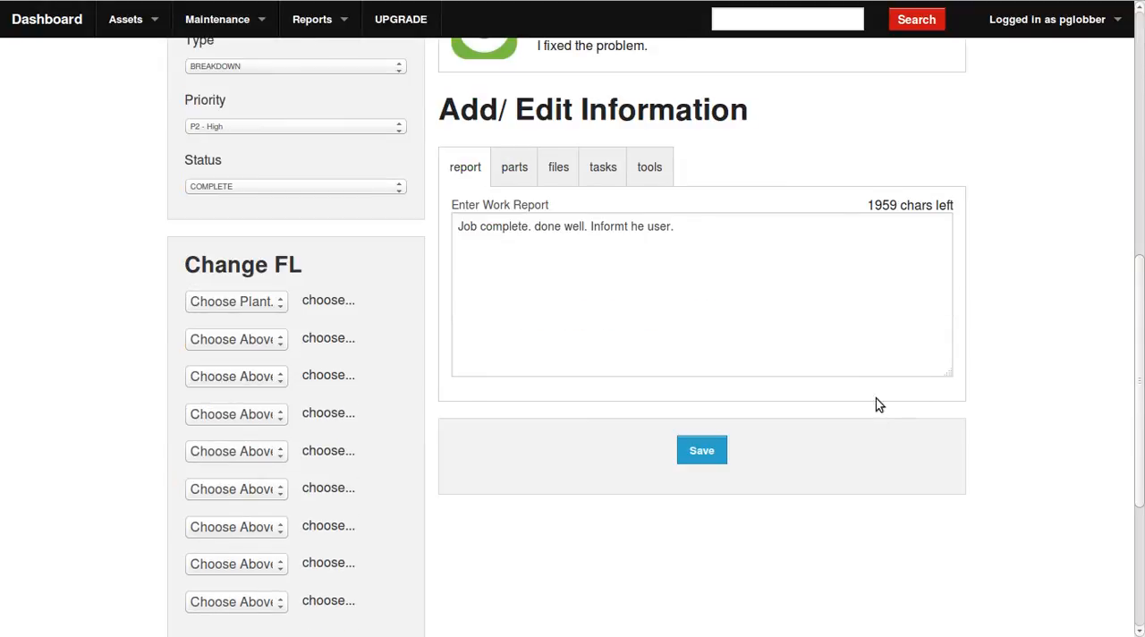
{"action": "left_click", "coordinate": [296, 187]}
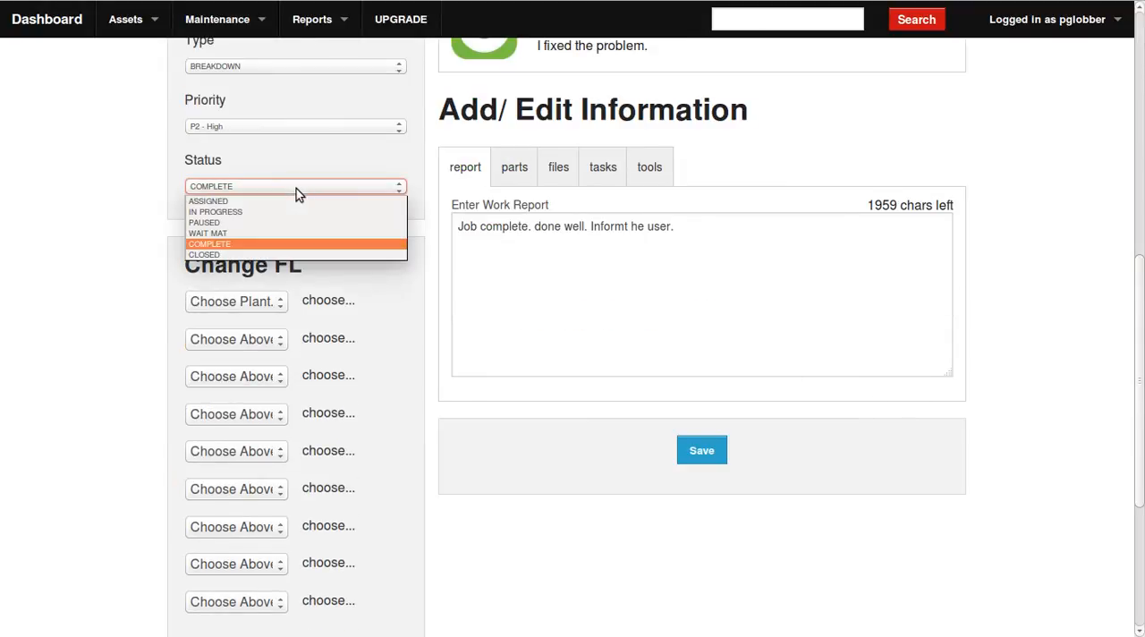
{"action": "left_click", "coordinate": [213, 255]}
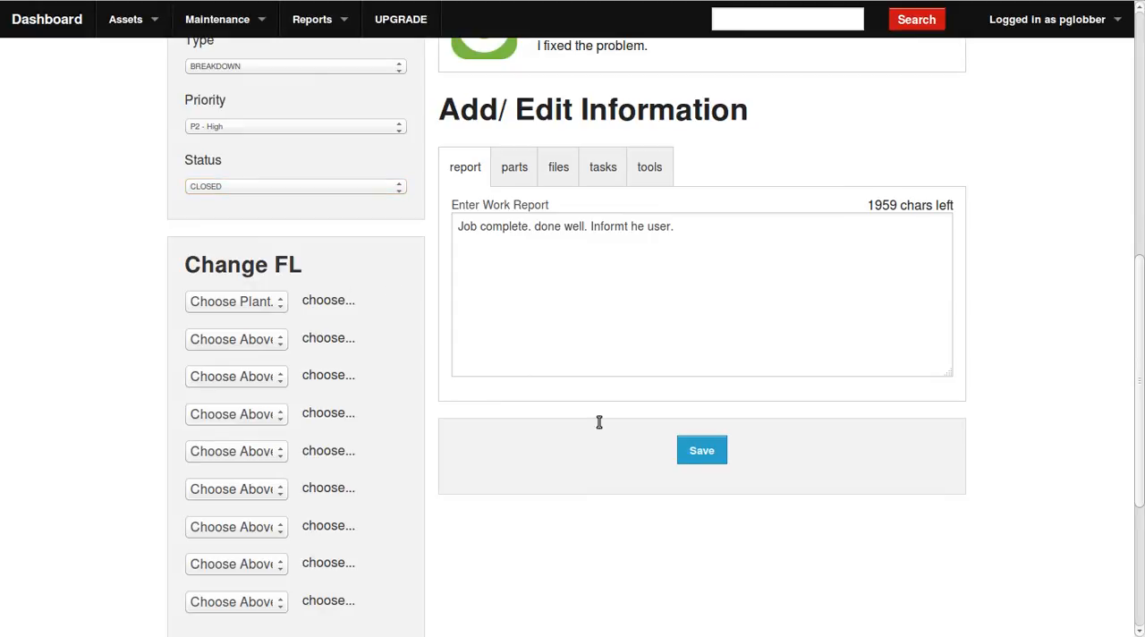
{"action": "left_click", "coordinate": [700, 451]}
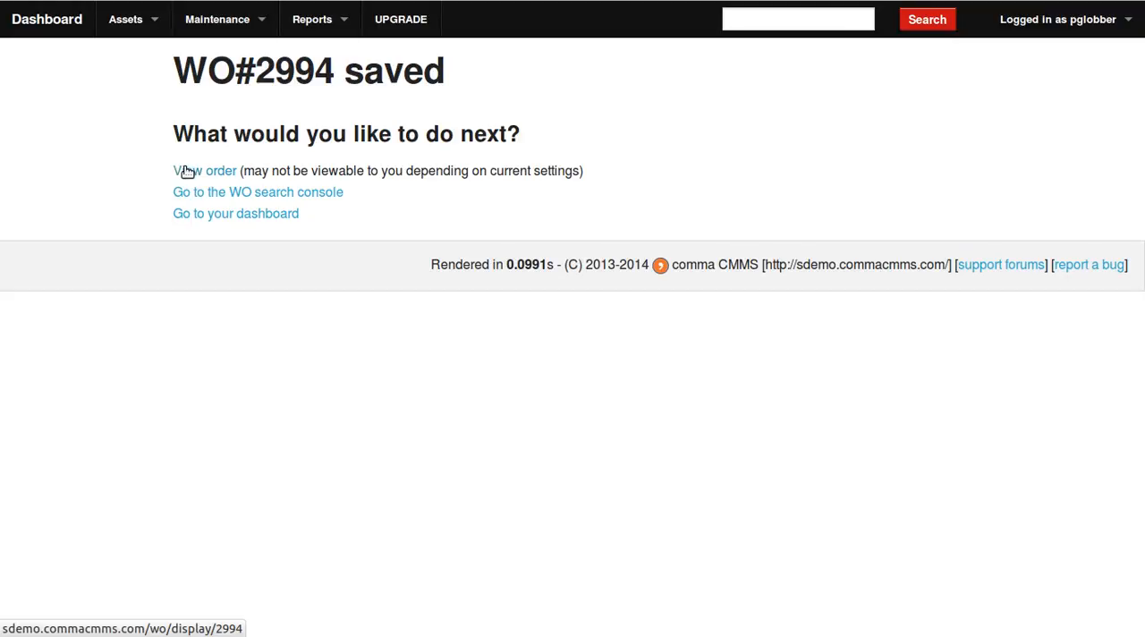
View the saved work order and review its creation, completion and closing details, general information and parameters.
{"action": "left_click", "coordinate": [187, 172]}
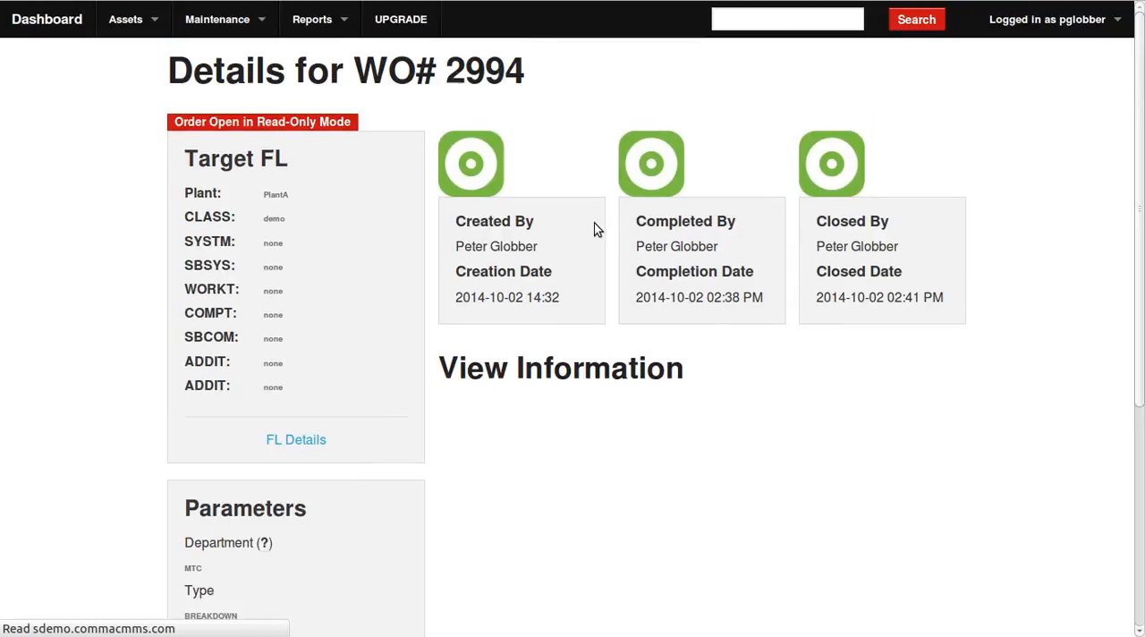
{"action": "scroll", "coordinate": [928, 273], "scroll_direction": "down", "scroll_amount": 3}
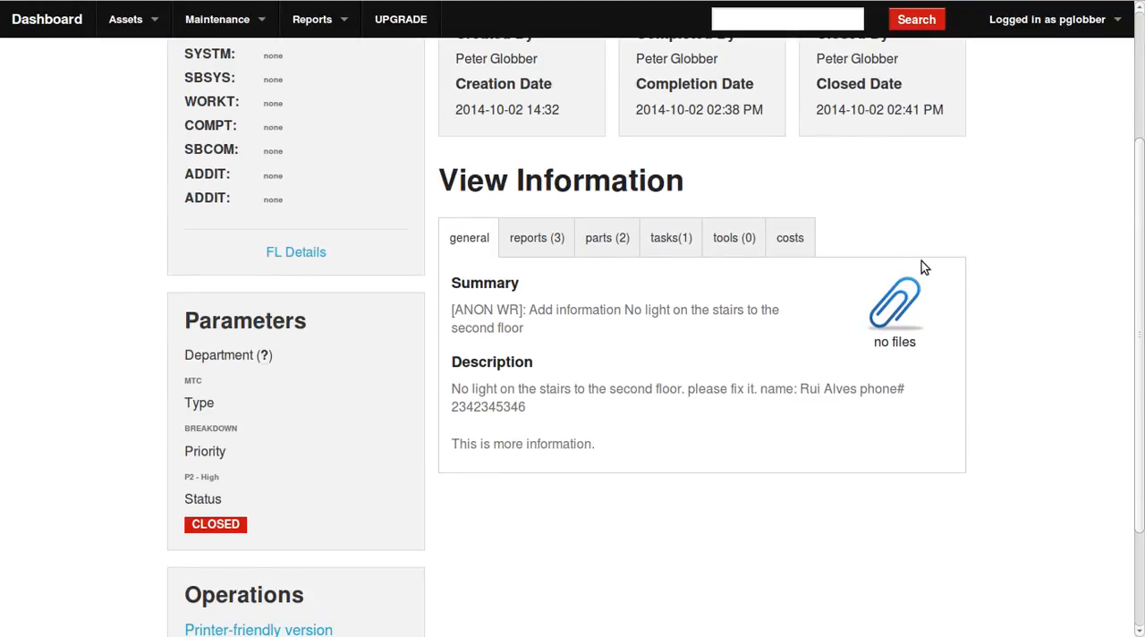
{"action": "scroll", "coordinate": [835, 301], "scroll_direction": "down", "scroll_amount": 2}
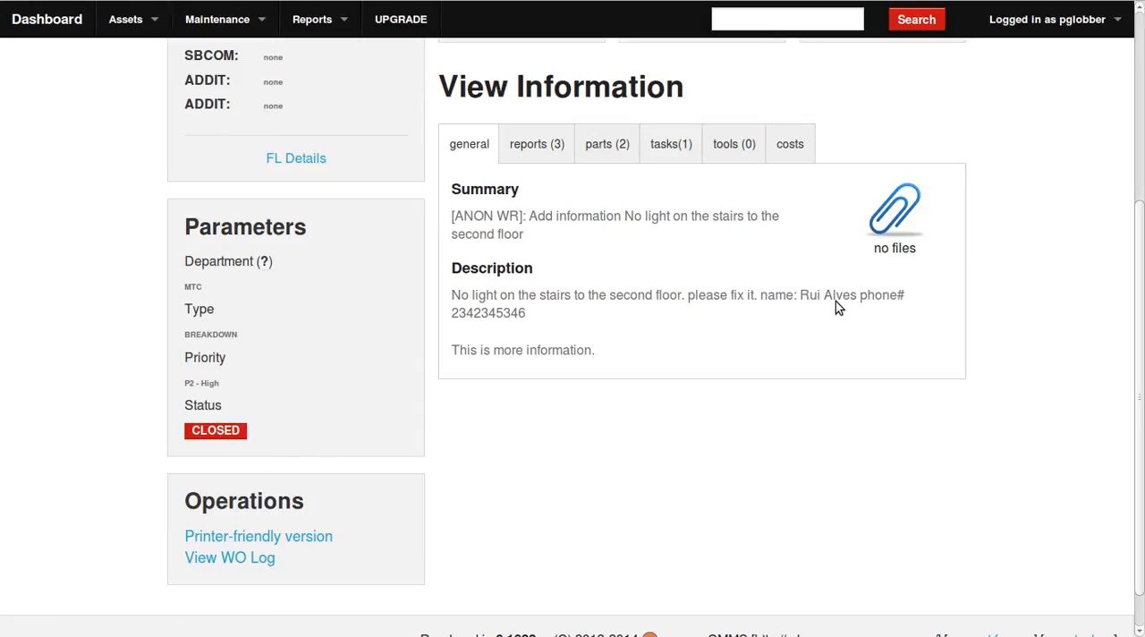
{"action": "scroll", "coordinate": [835, 302], "scroll_direction": "up", "scroll_amount": 5}
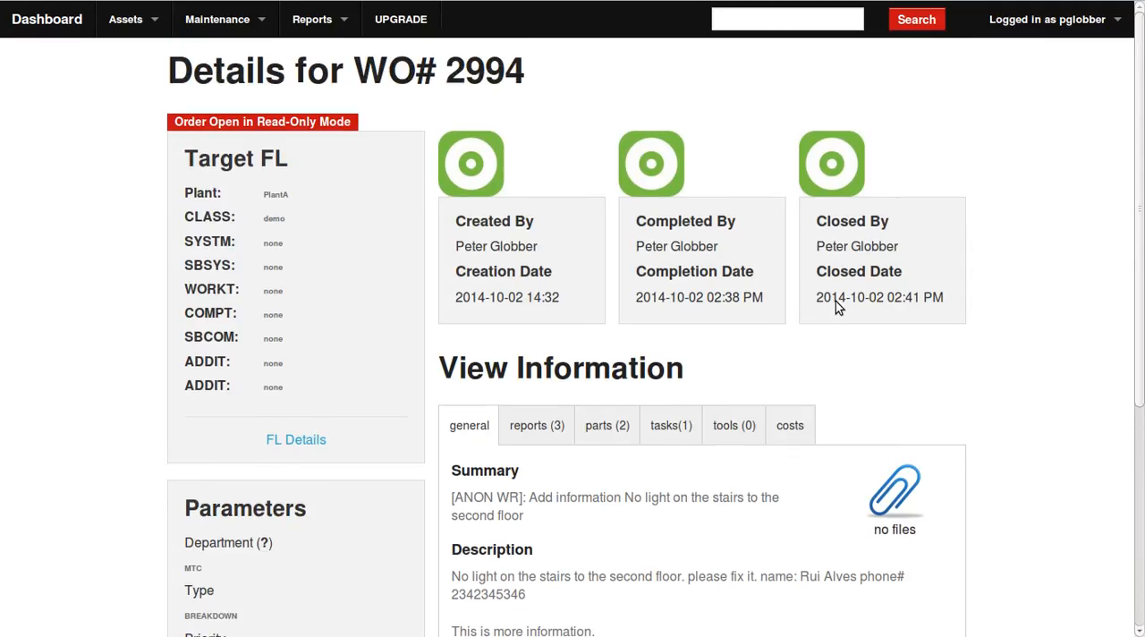
{"action": "scroll", "coordinate": [726, 338], "scroll_direction": "down", "scroll_amount": 5}
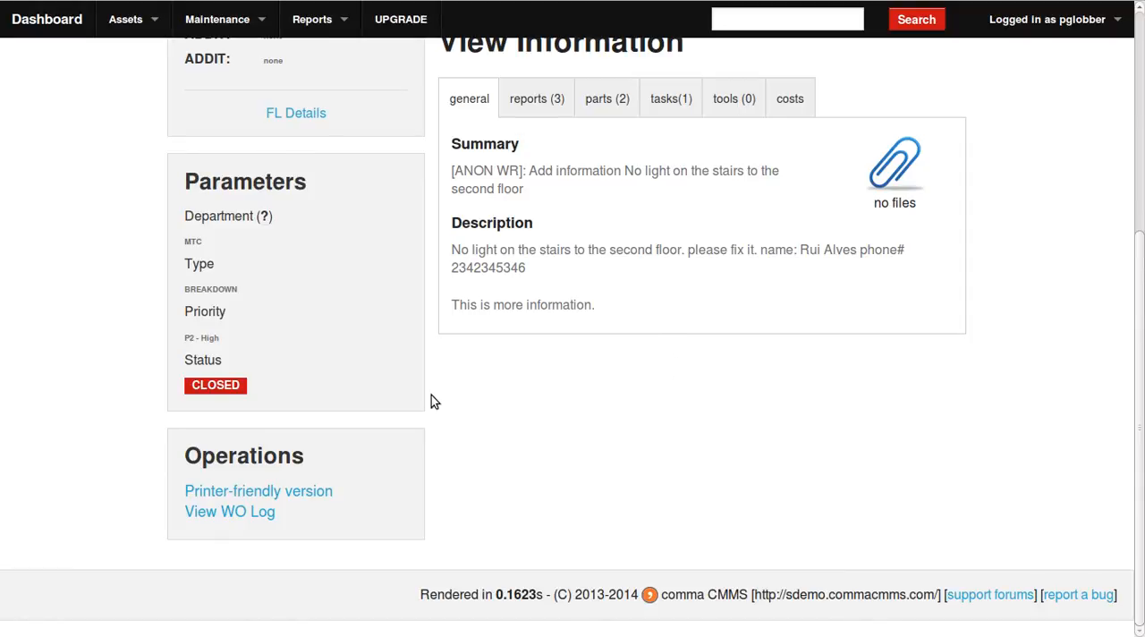
View the work order's log, examine the entries for parts reservation and closing, and close the log.
{"action": "left_click", "coordinate": [239, 515]}
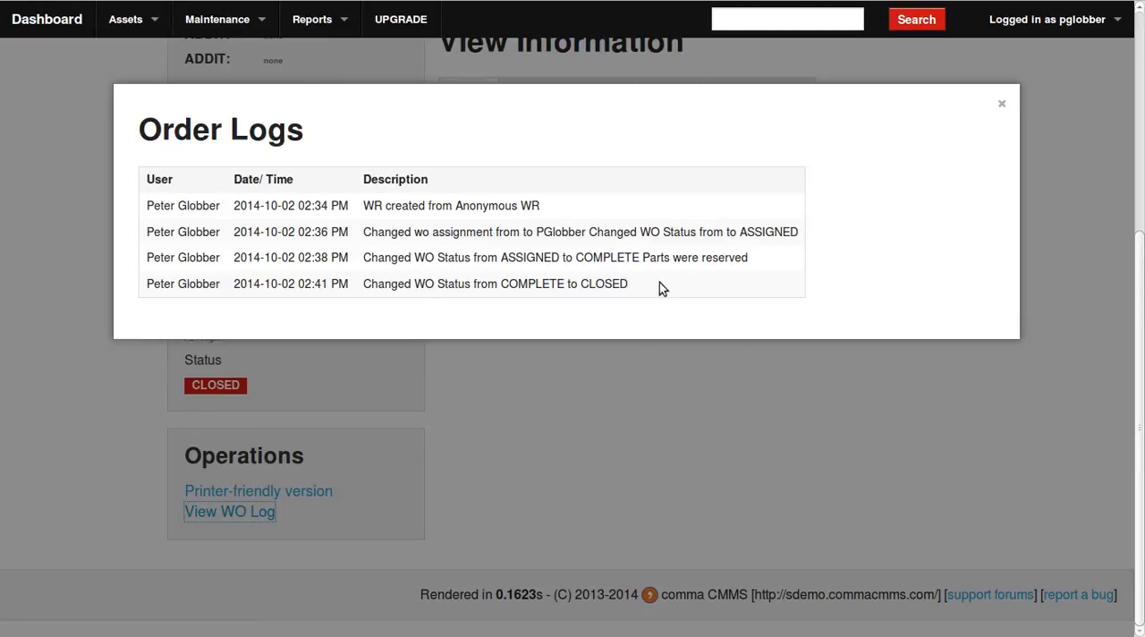
{"action": "left_click_drag", "start_coordinate": [748, 258], "coordinate": [646, 258]}
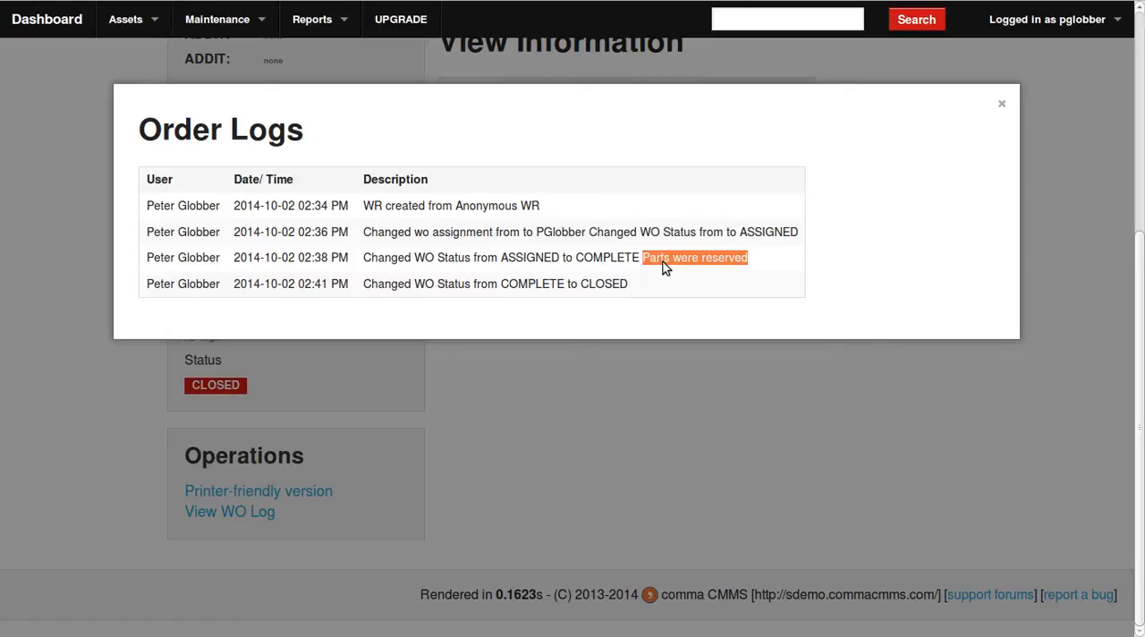
{"action": "double_click", "coordinate": [663, 262]}
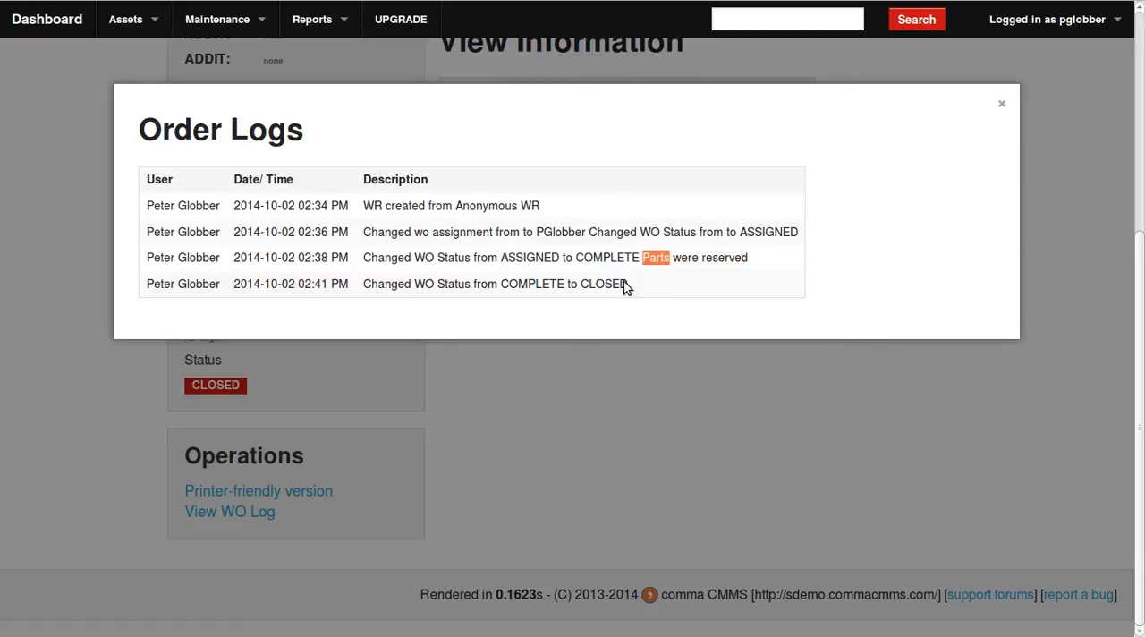
{"action": "left_click", "coordinate": [384, 289]}
{"action": "left_click_drag", "start_coordinate": [161, 288], "coordinate": [629, 291]}
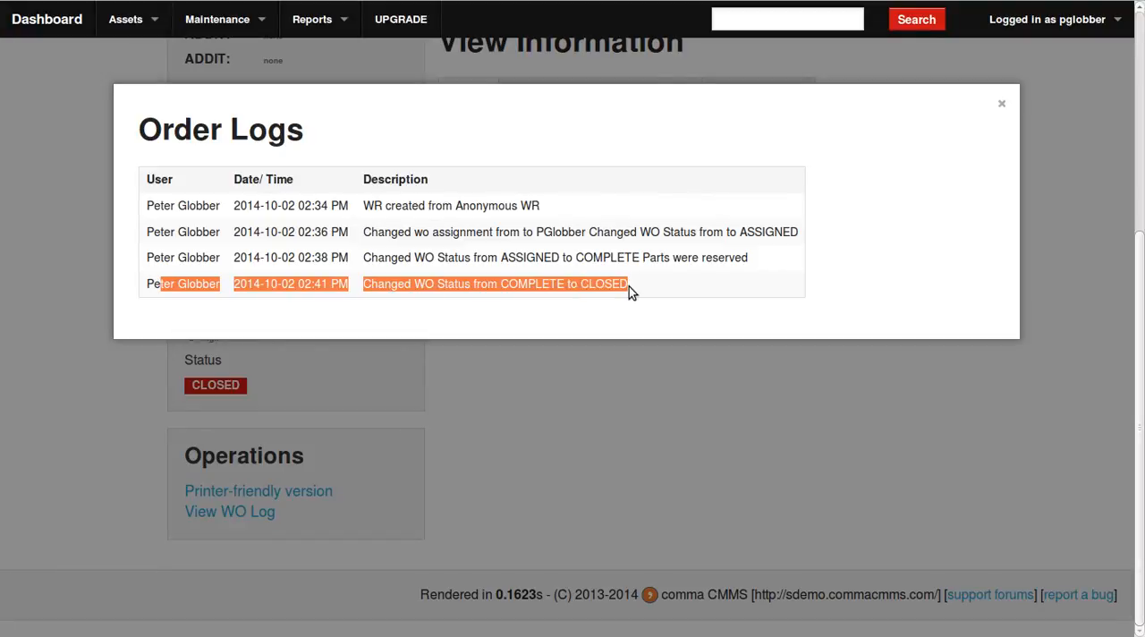
{"action": "left_click", "coordinate": [559, 287]}
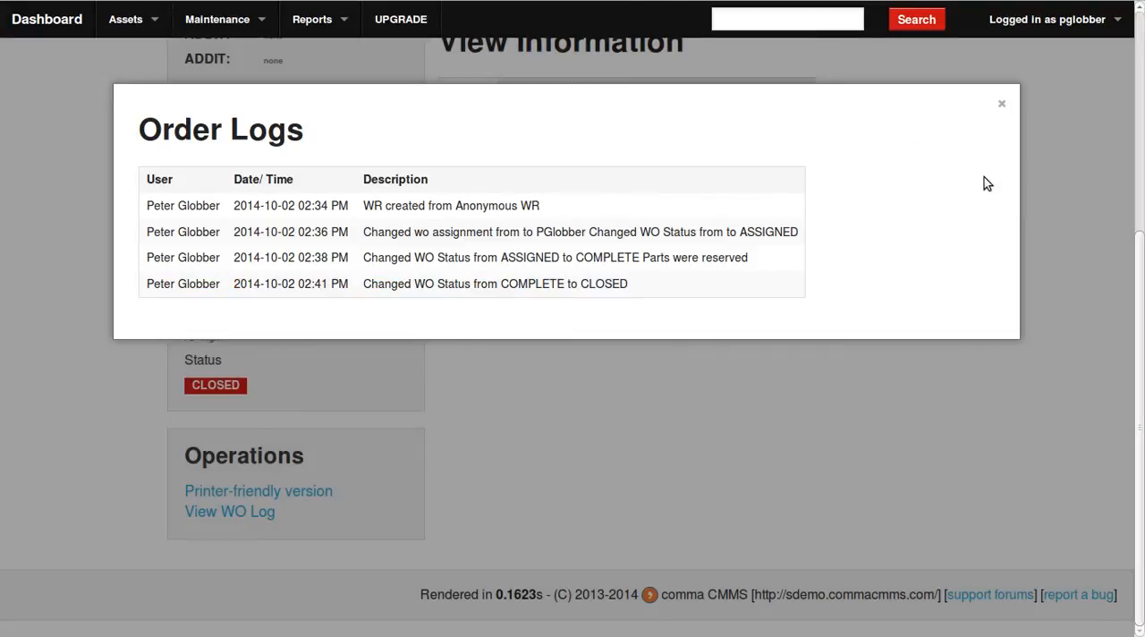
{"action": "left_click", "coordinate": [1002, 104]}
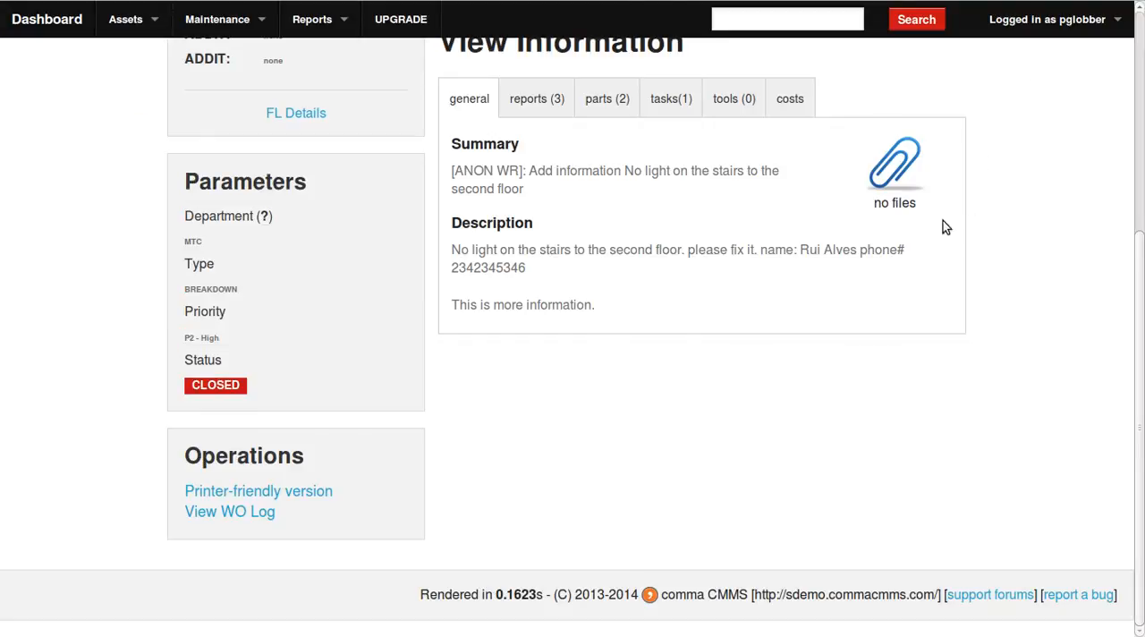
Open the modules configuration and go to the settings for work orders and anonymous work requests.
{"action": "scroll", "coordinate": [778, 384], "scroll_direction": "up", "scroll_amount": 5}
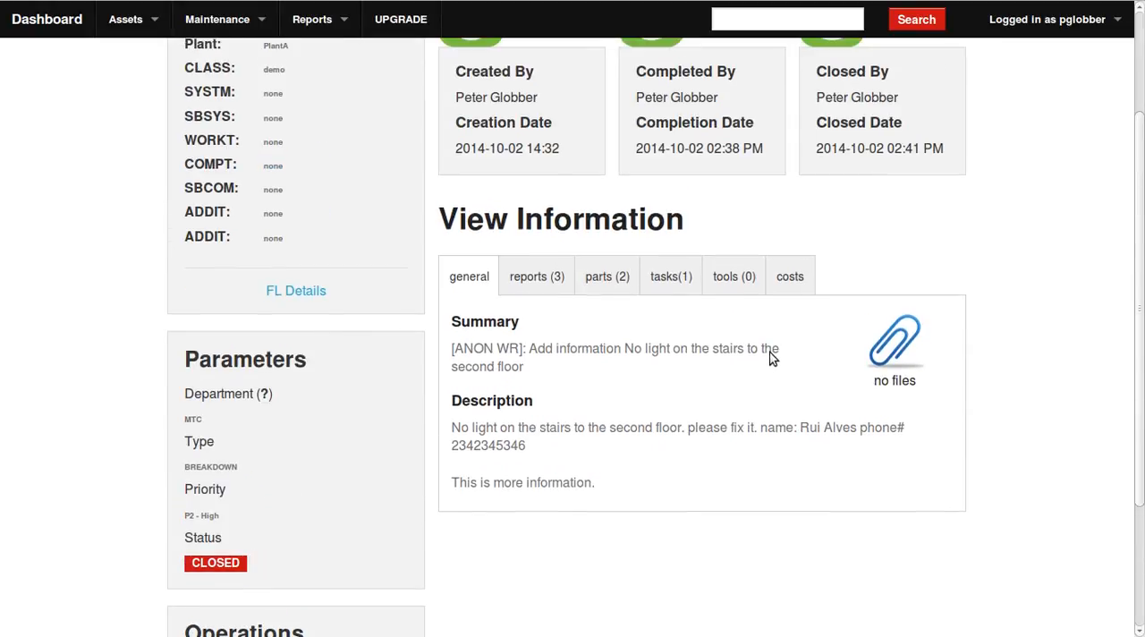
{"action": "scroll", "coordinate": [777, 309], "scroll_direction": "up", "scroll_amount": 1}
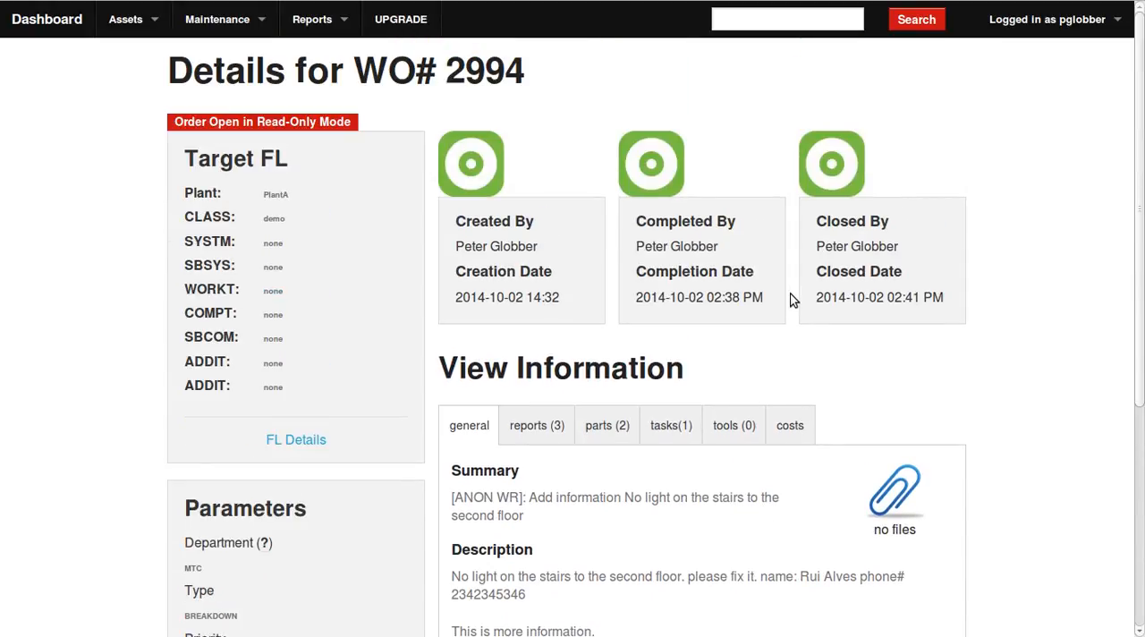
{"action": "left_click", "coordinate": [1038, 25]}
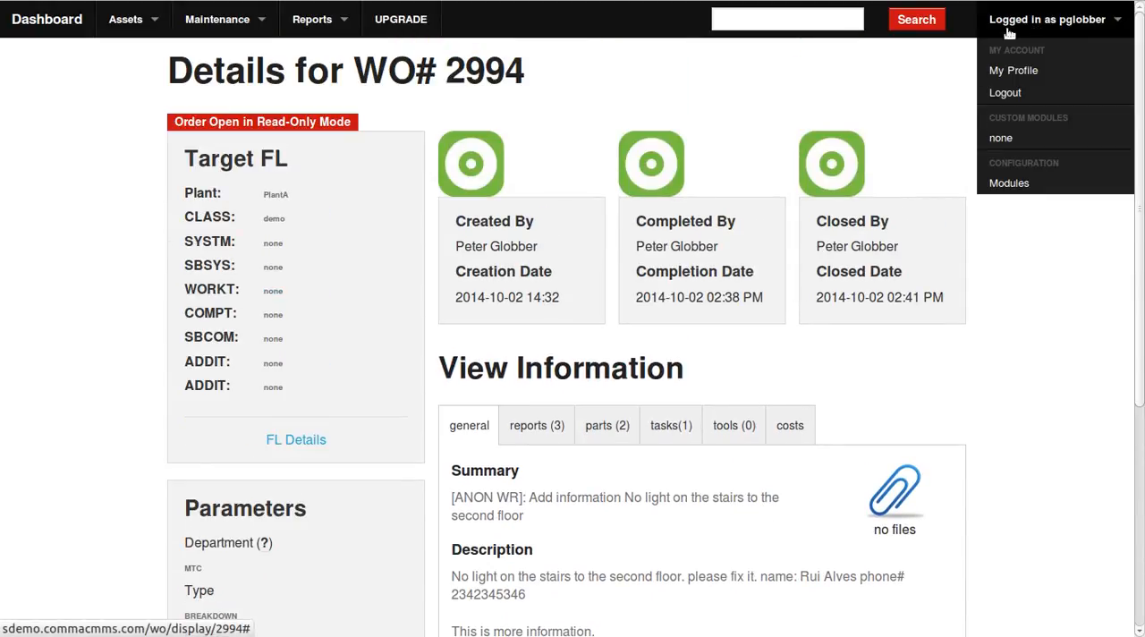
{"action": "mouse_move", "coordinate": [1053, 23]}
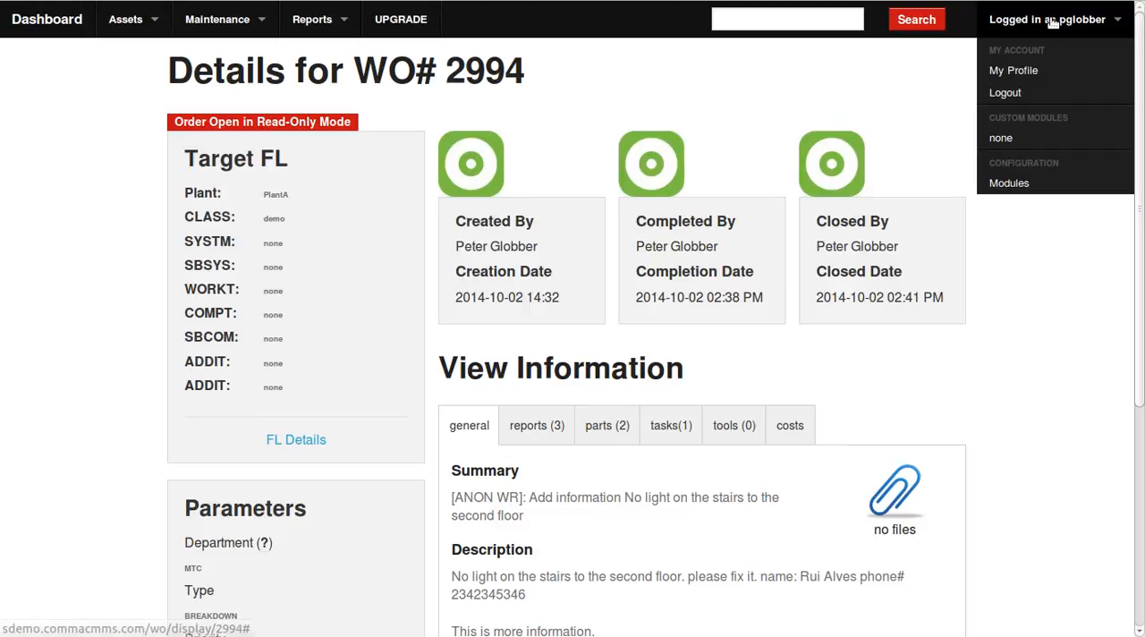
{"action": "left_click", "coordinate": [1028, 185]}
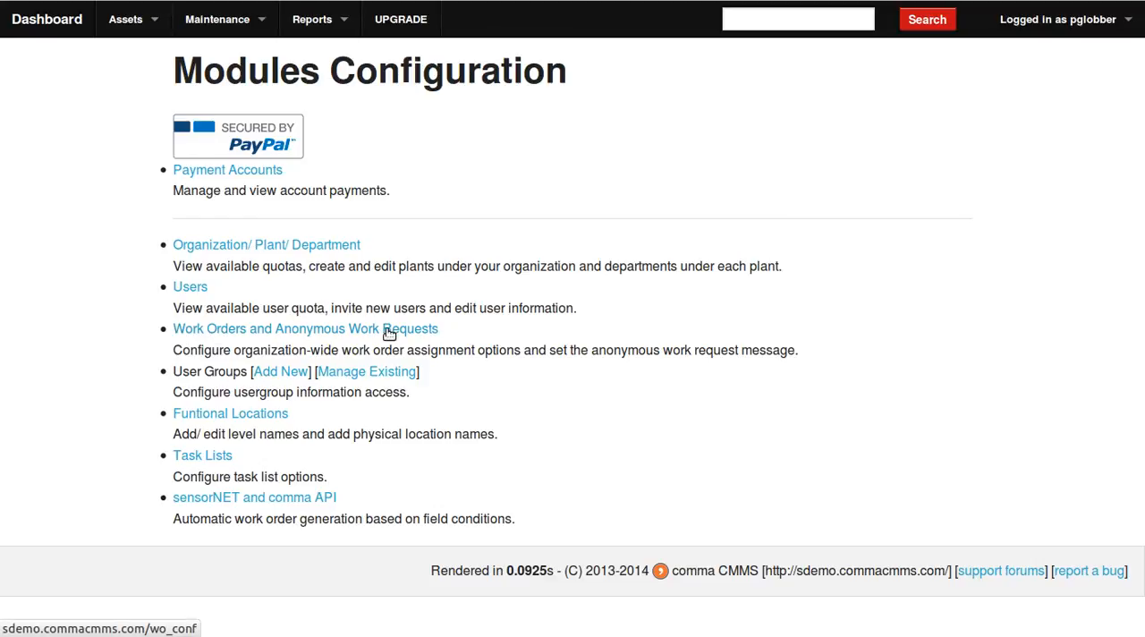
{"action": "left_click", "coordinate": [389, 330]}
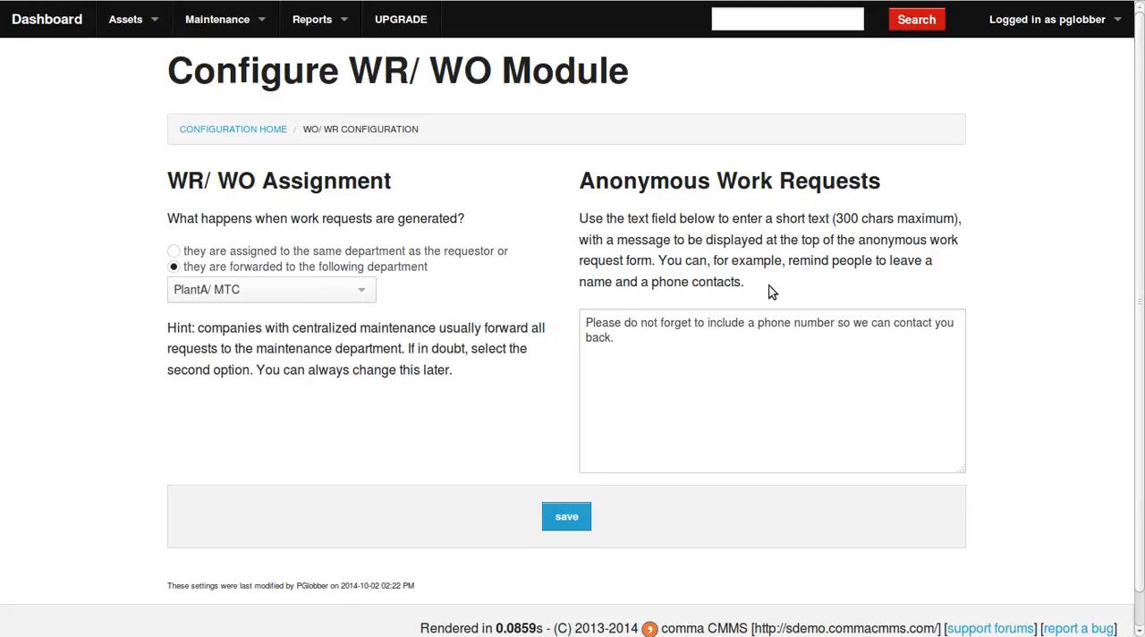
Examine the message text for the anonymous work request form and the instructions describing how it is used.
{"action": "left_click", "coordinate": [634, 340]}
{"action": "triple_click", "coordinate": [583, 328]}
{"action": "left_click", "coordinate": [626, 340]}
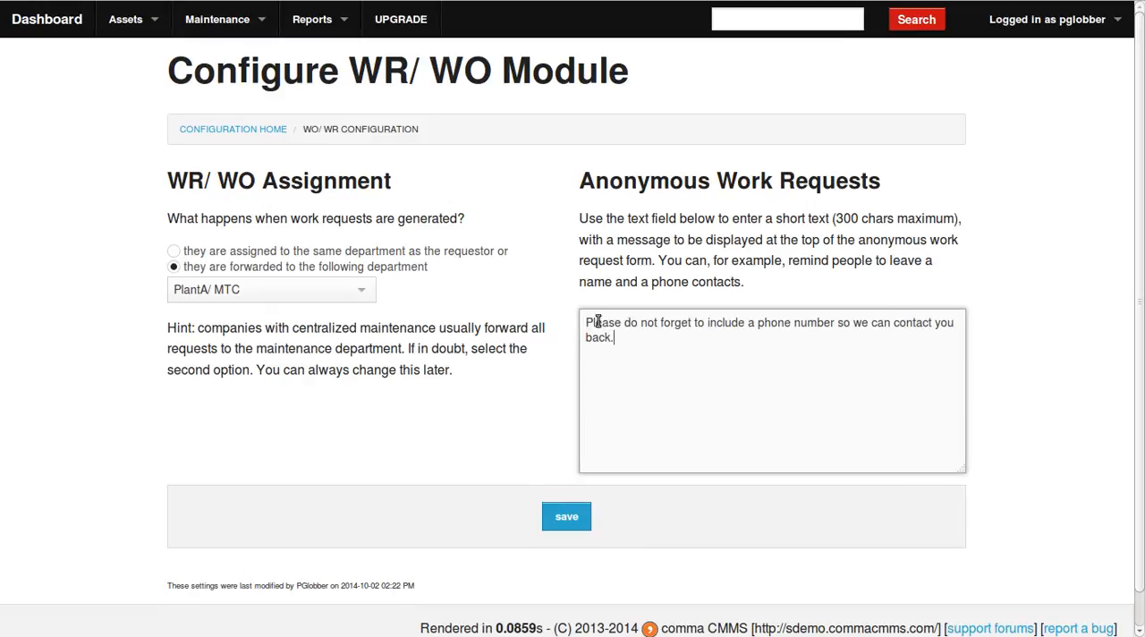
{"action": "triple_click", "coordinate": [640, 356]}
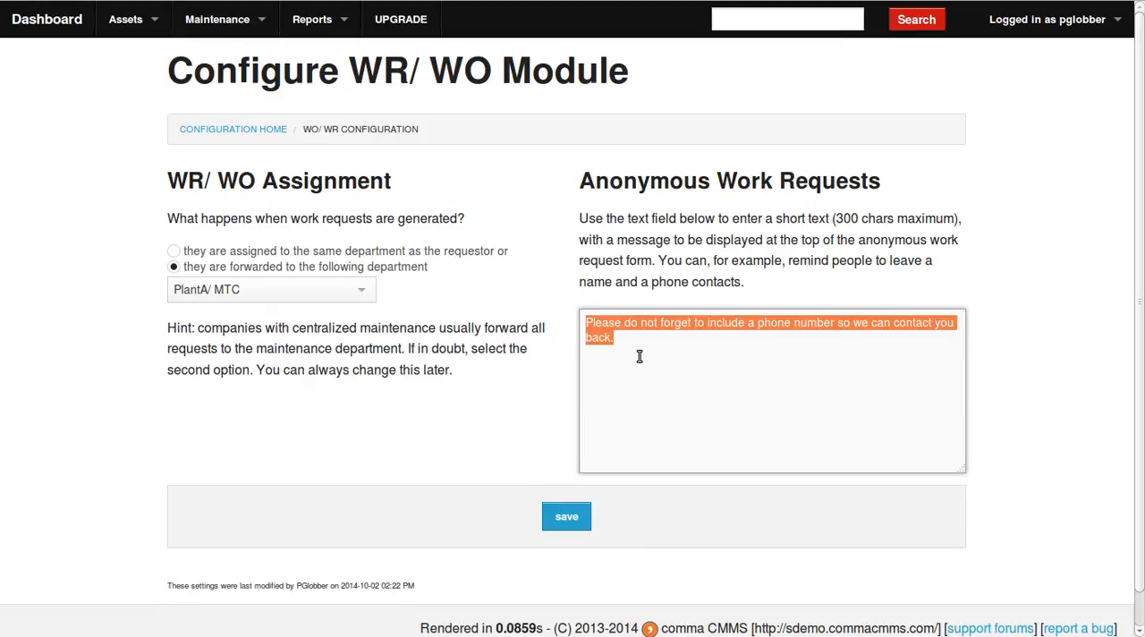
{"action": "left_click", "coordinate": [643, 347]}
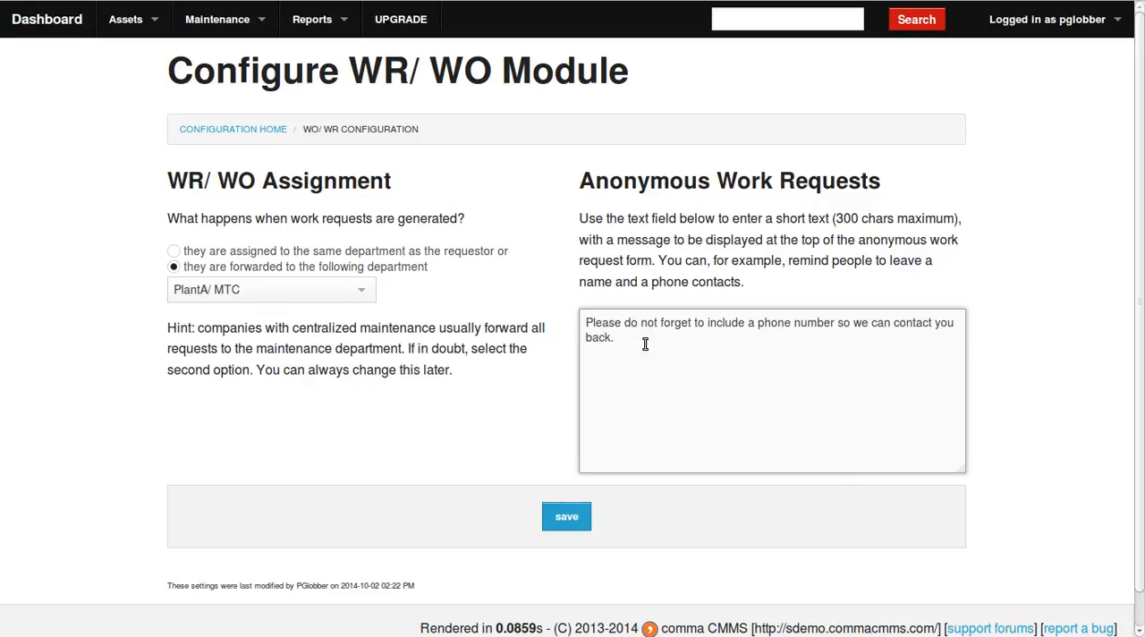
{"action": "left_click_drag", "start_coordinate": [649, 333], "coordinate": [582, 319]}
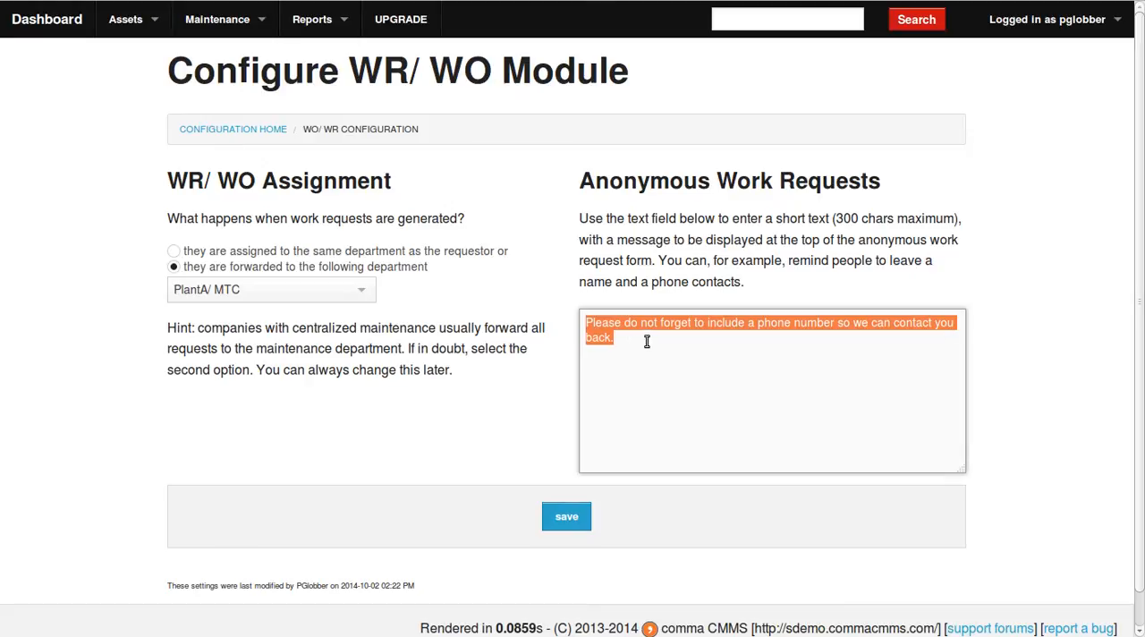
{"action": "left_click", "coordinate": [675, 341]}
{"action": "left_click_drag", "start_coordinate": [596, 322], "coordinate": [641, 341]}
{"action": "left_click", "coordinate": [671, 281]}
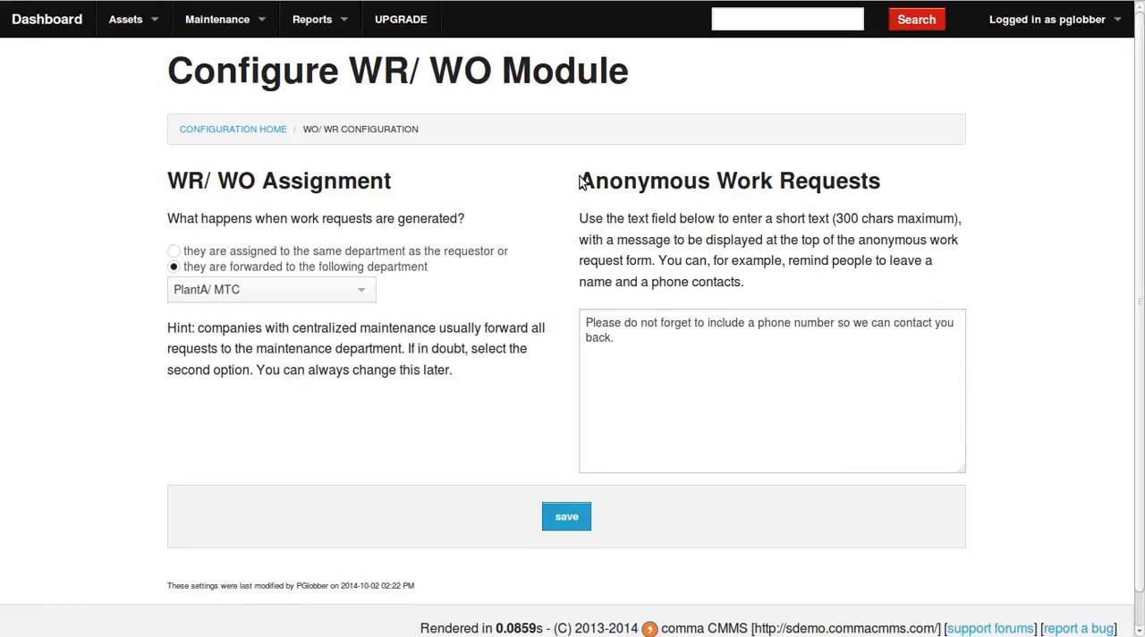
{"action": "left_click_drag", "start_coordinate": [583, 180], "coordinate": [763, 292]}
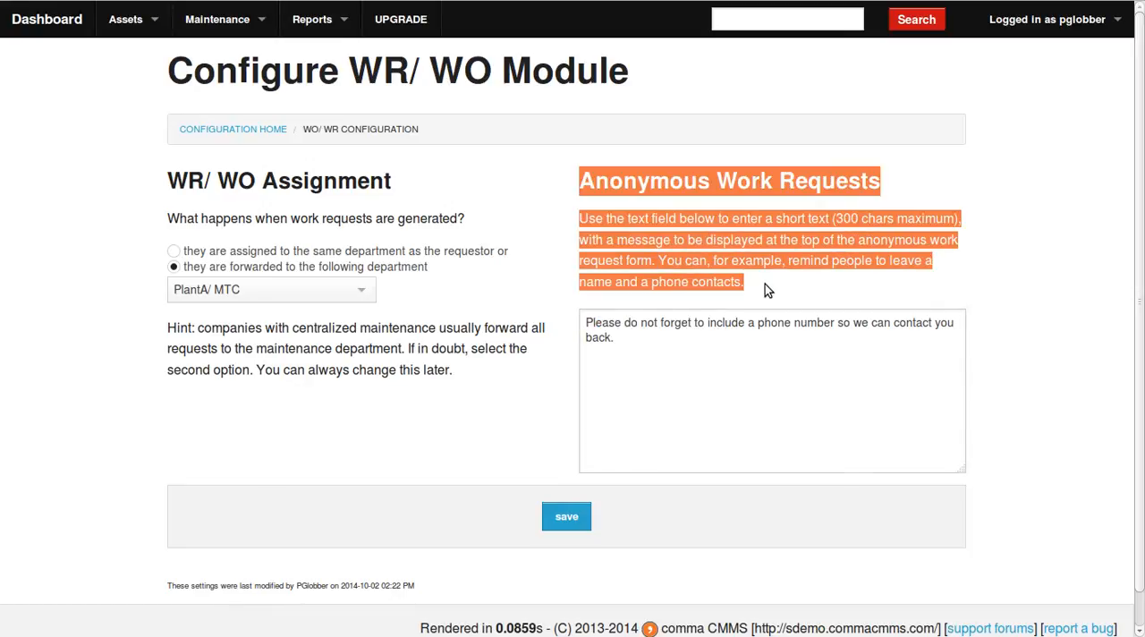